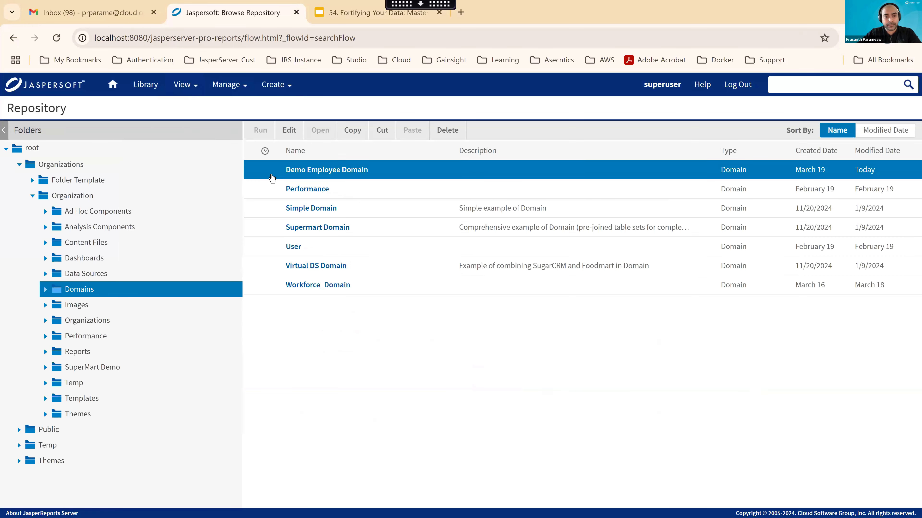
Open the user management page and examine Demo_Manager2's assigned roles and its country and country_code profile attributes.
mouse_move(245, 82)
left_click(242, 136)
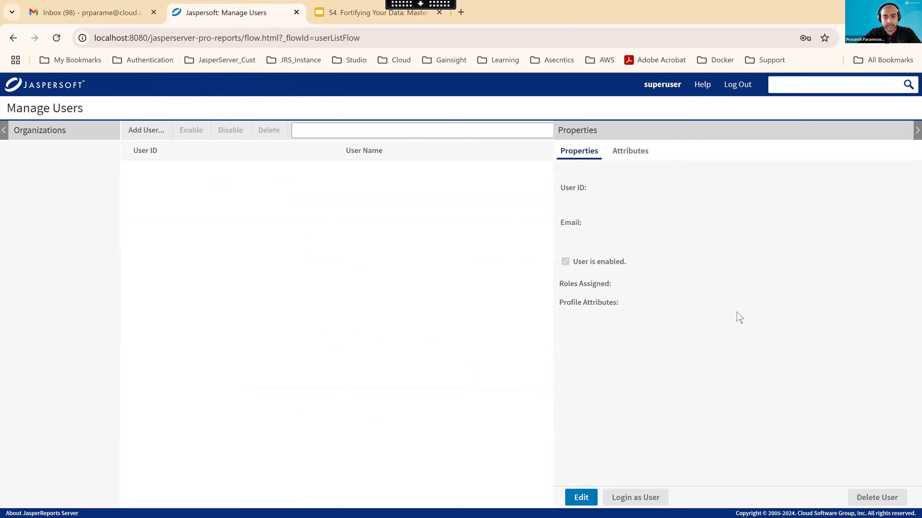
left_click(195, 287)
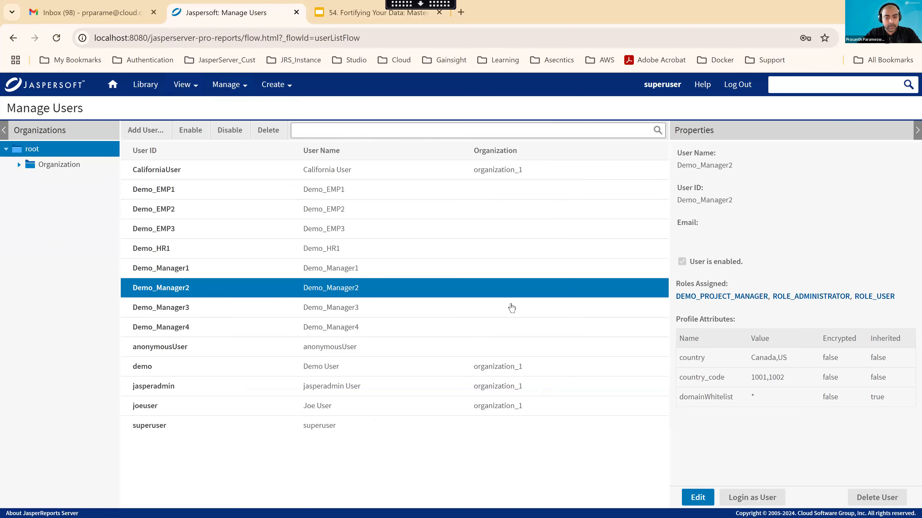
left_click_drag(677, 297, 770, 298)
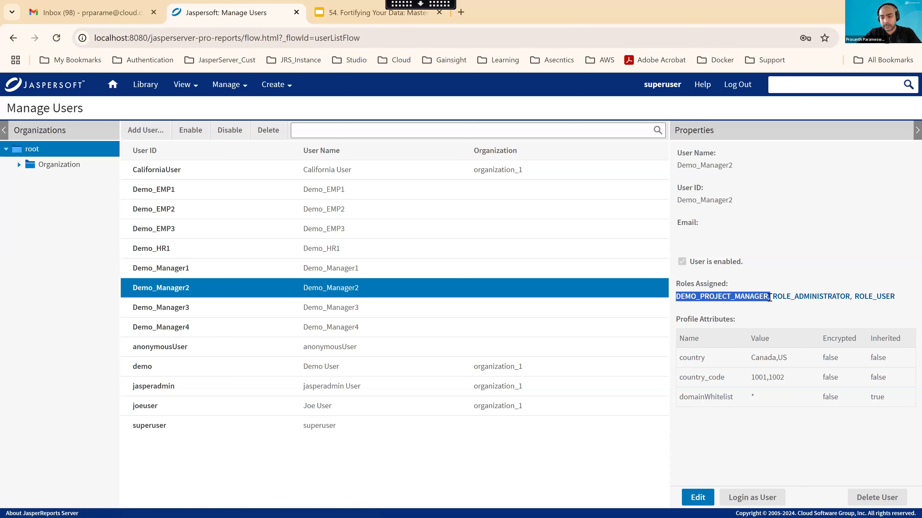
double_click(686, 358)
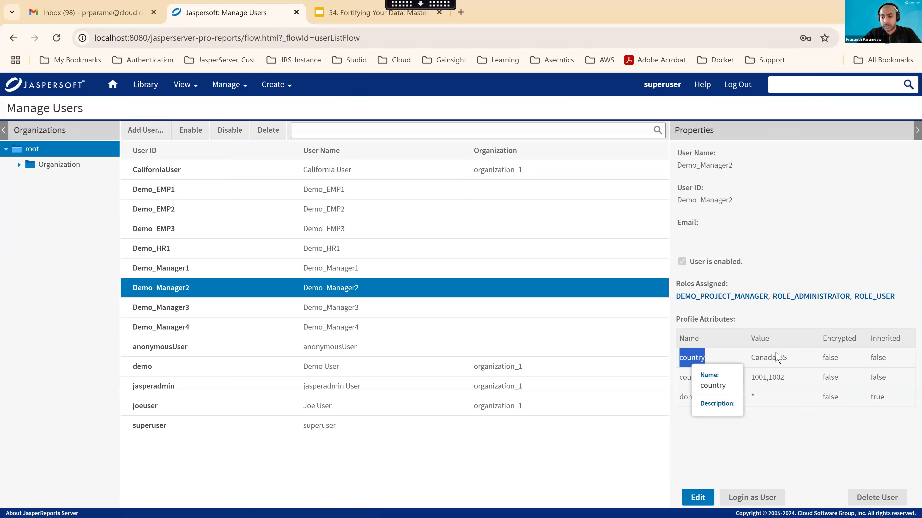
double_click(706, 377)
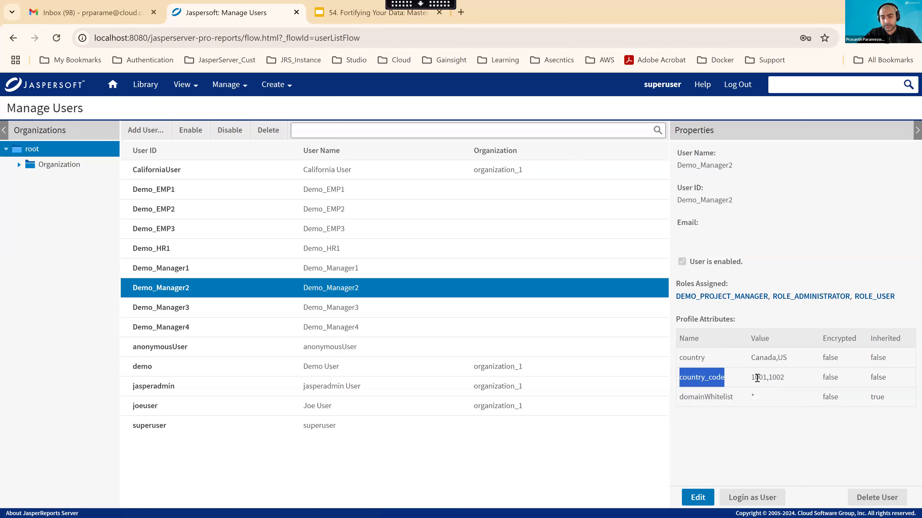
left_click(800, 380)
double_click(800, 380)
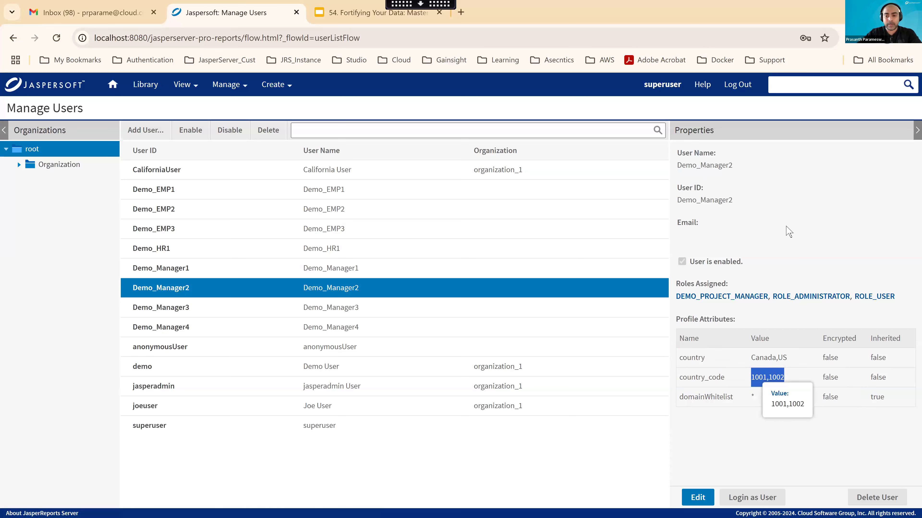
Examine the assigned role and Empid profile attribute of the Demo_EMP2 and Demo_EMP1 users.
left_click(165, 198)
left_click(175, 213)
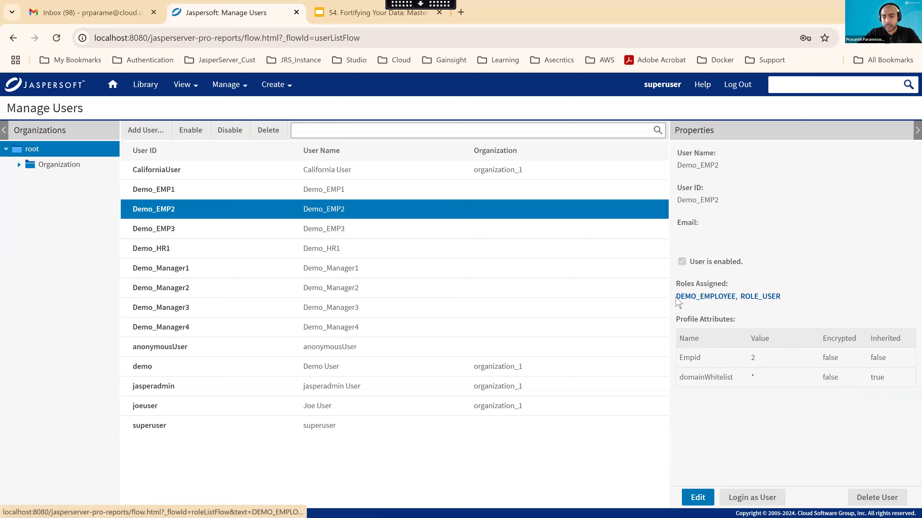
left_click_drag(676, 297, 735, 297)
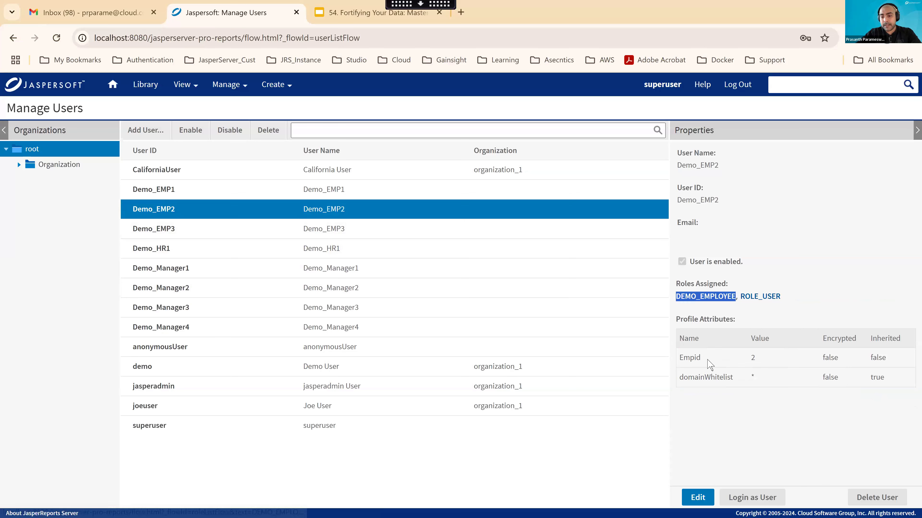
left_click_drag(701, 359, 681, 359)
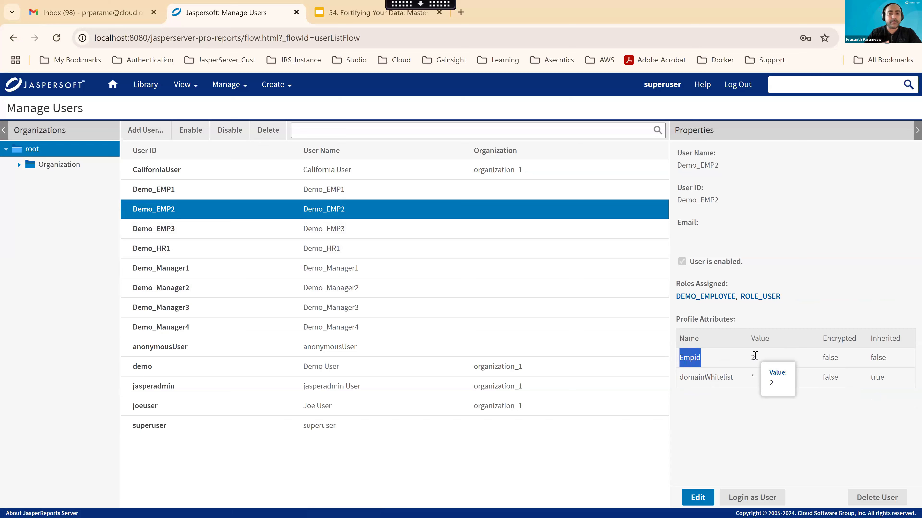
left_click(217, 189)
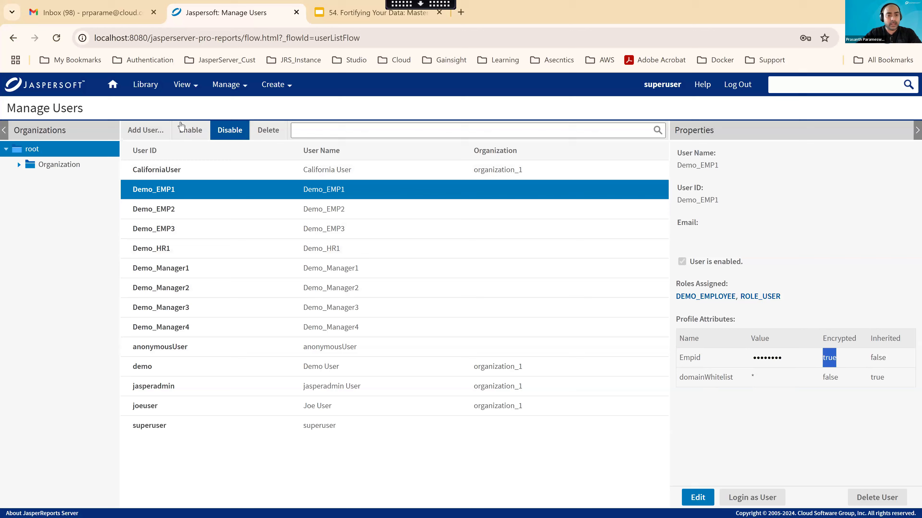
Return to the repository and open the Demo Employee Domain for editing.
left_click(183, 84)
left_click(202, 134)
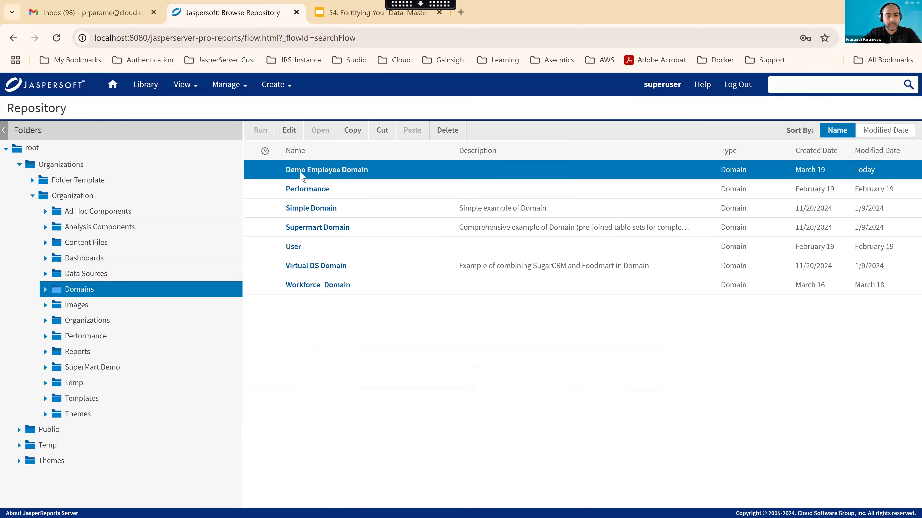
left_click(294, 134)
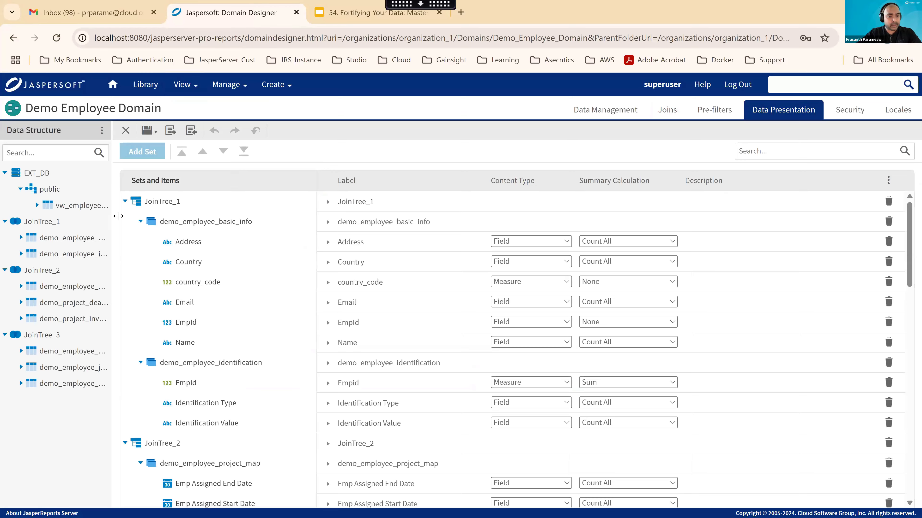
Examine the sets grouped under JoinTree_1 and JoinTree_3, and widen the data structure area to read the full table names.
left_click(124, 202)
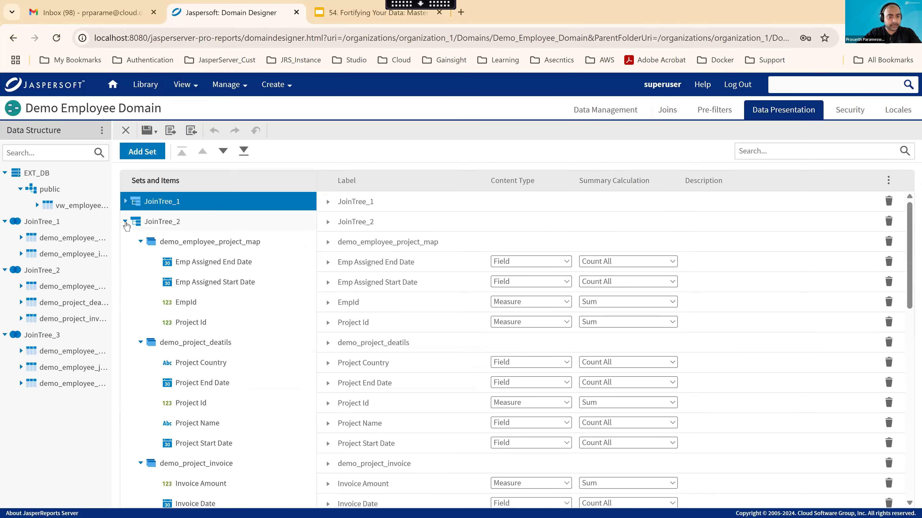
left_click(125, 222)
left_click(125, 242)
left_click(125, 201)
left_click(179, 242)
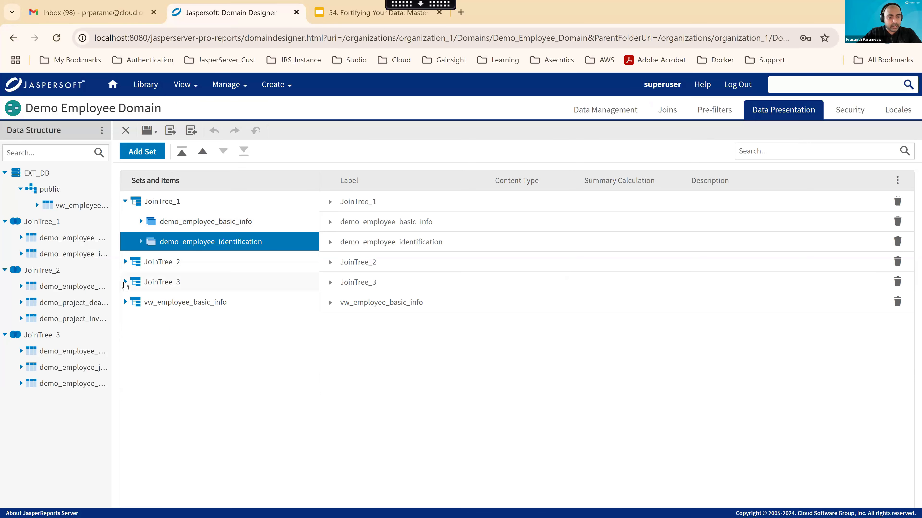
double_click(152, 285)
left_click(141, 303)
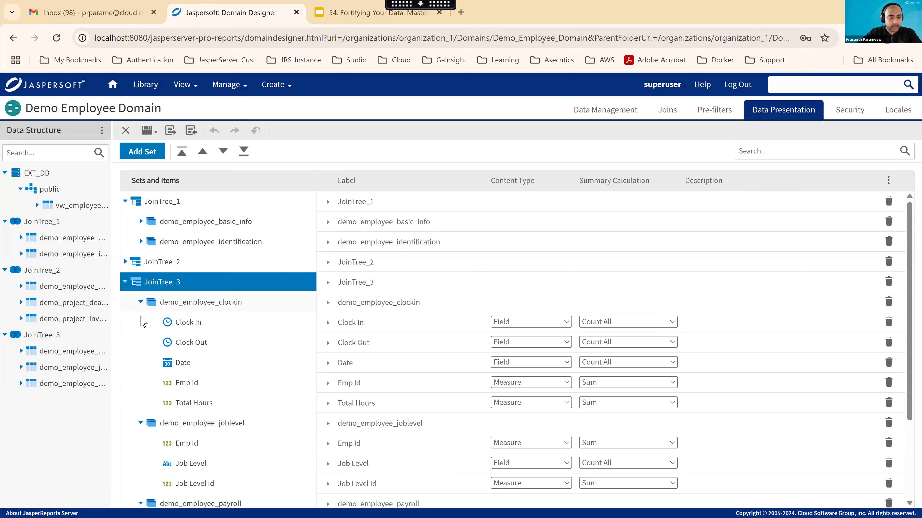
left_click(141, 323)
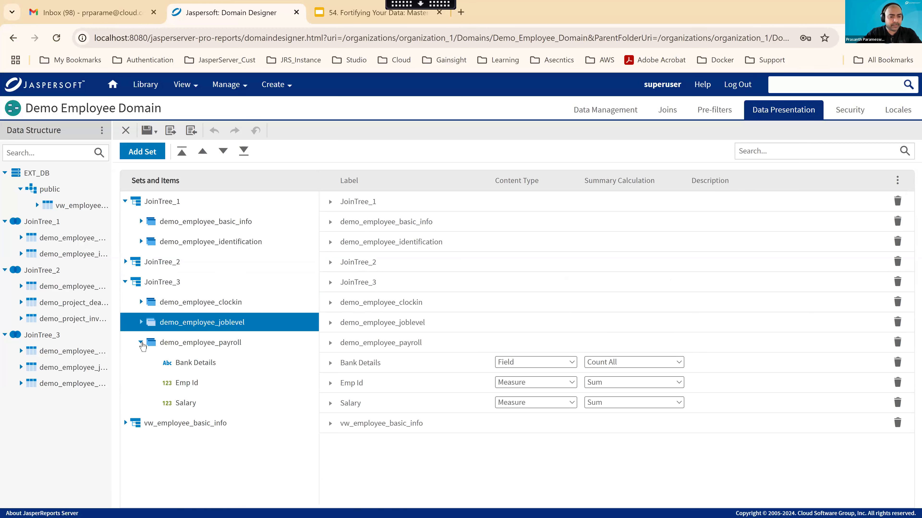
left_click(140, 342)
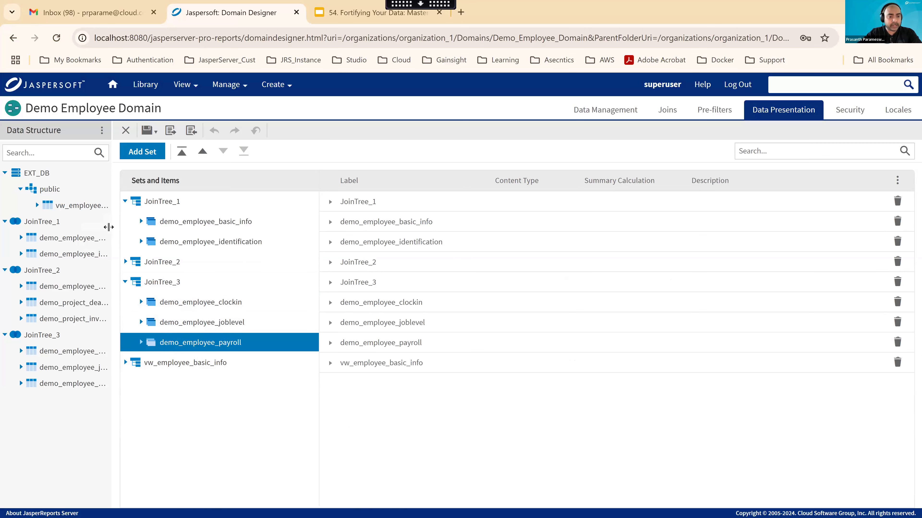
left_click_drag(109, 226, 196, 235)
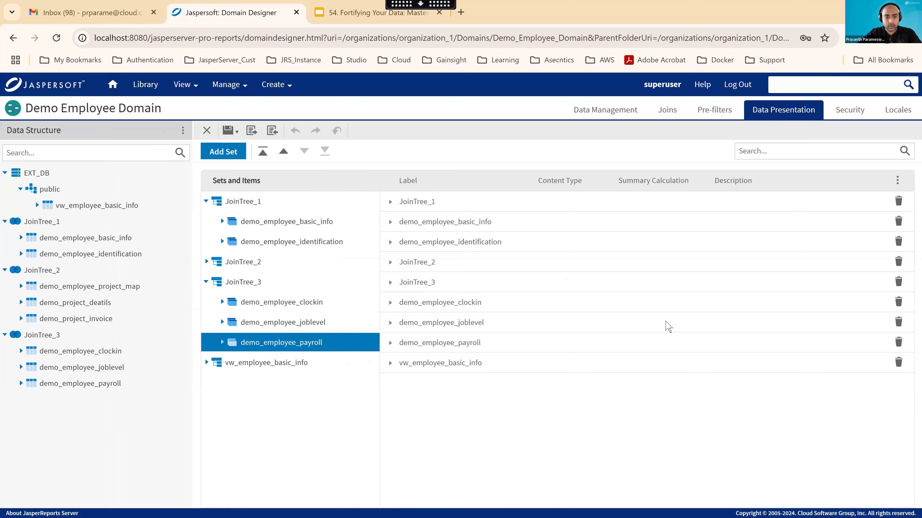
Switch to pgAdmin and examine the SQL code that defines the vw_employee_basic_info view, closing its properties when done.
key("alt+Tab")
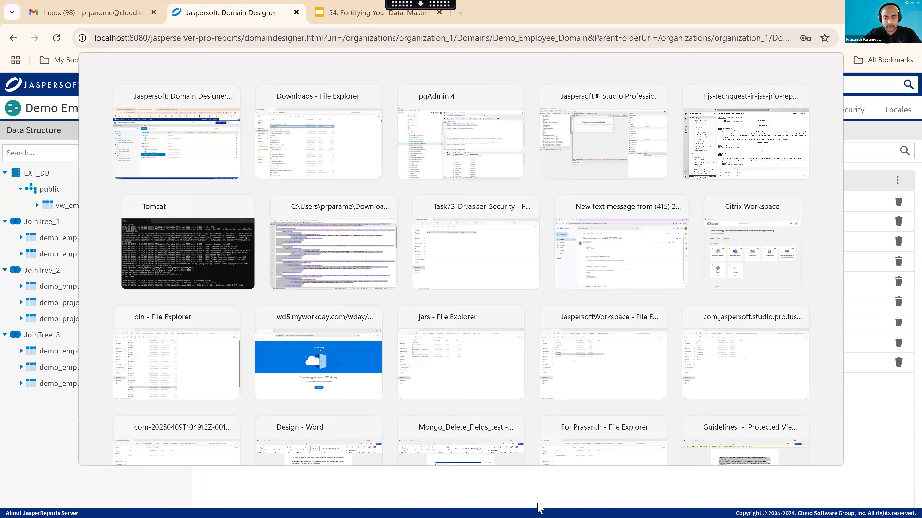
left_click(530, 499)
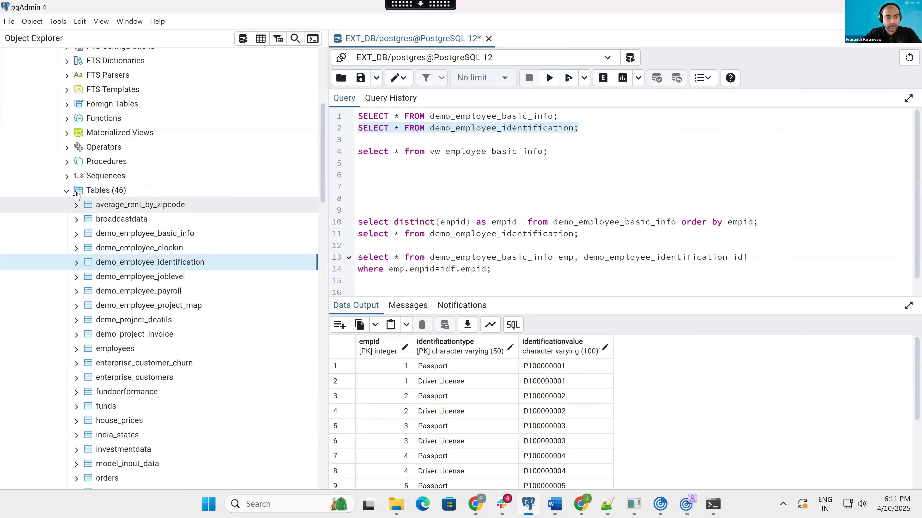
scroll(78, 198, "down", 10)
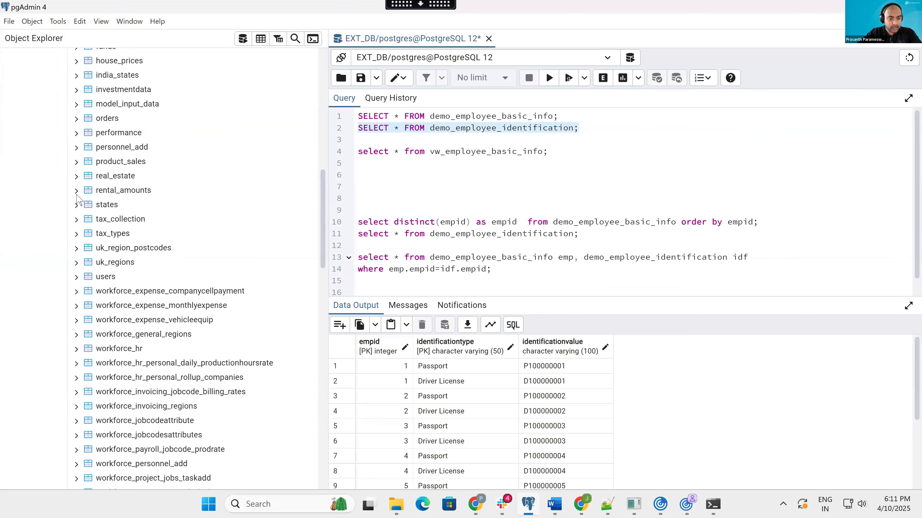
scroll(78, 199, "down", 13)
scroll(109, 152, "up", 2)
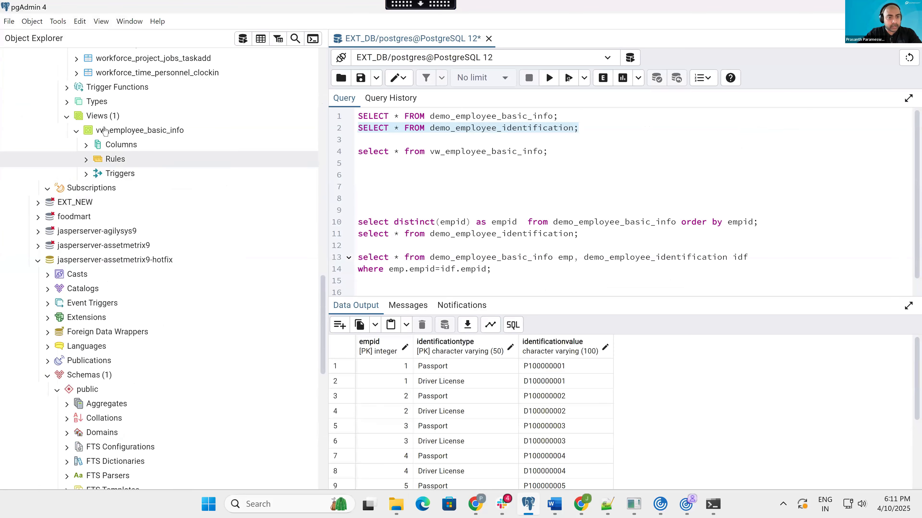
right_click(123, 134)
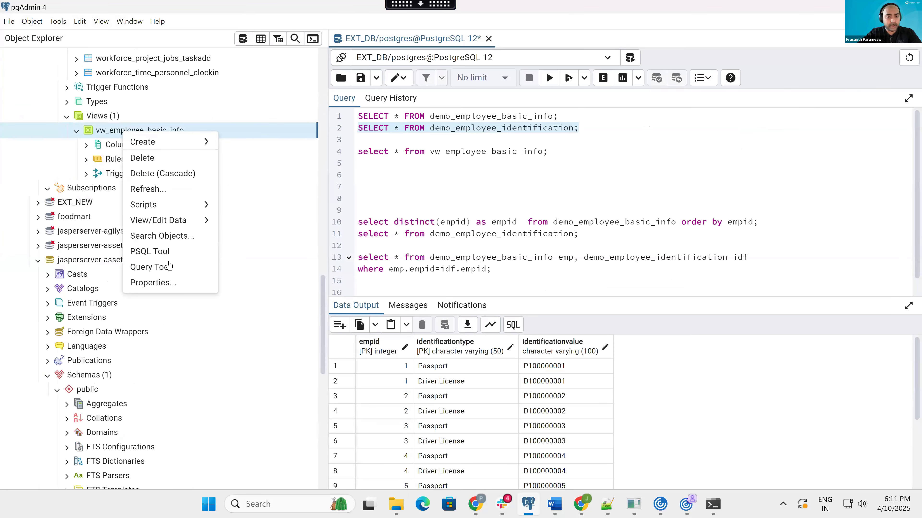
left_click(171, 283)
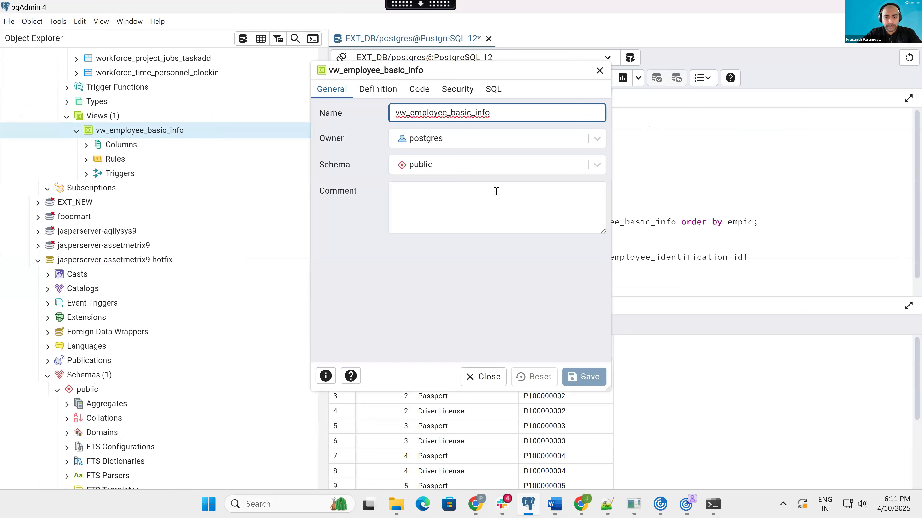
left_click(419, 89)
left_click_drag(509, 192, 317, 103)
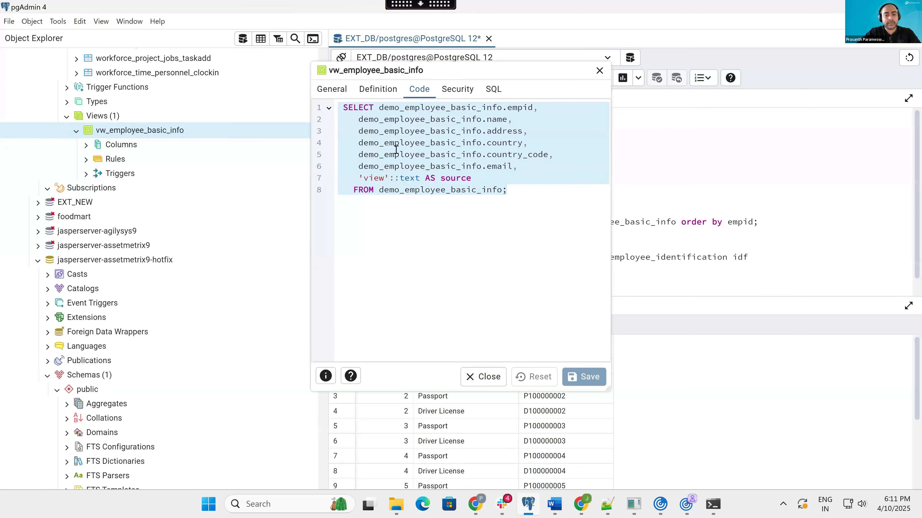
left_click(362, 178)
left_click(600, 71)
Run only the existing query that selects all rows from vw_employee_basic_info.
left_click_drag(554, 153, 349, 156)
left_click(550, 83)
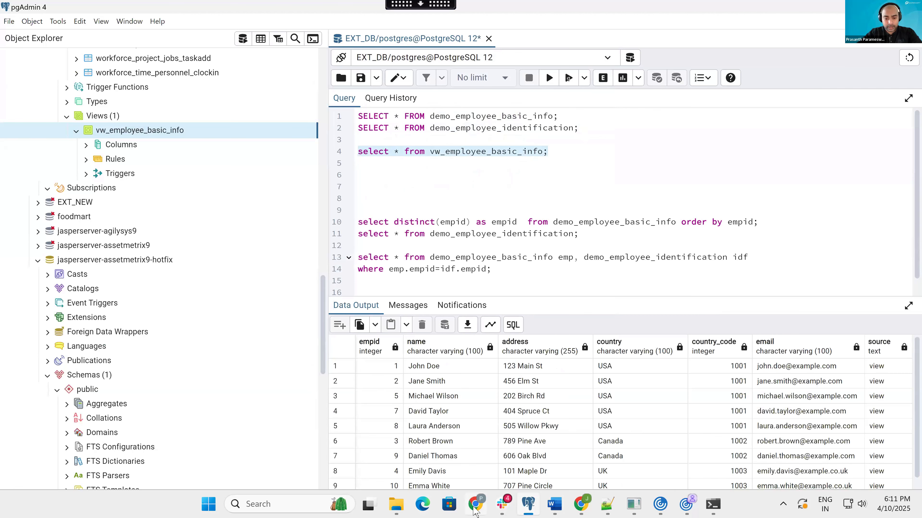
Switch back to the Jaspersoft Domain Designer in the browser and replace all the domain's security rules with the default XML template.
left_click(462, 391)
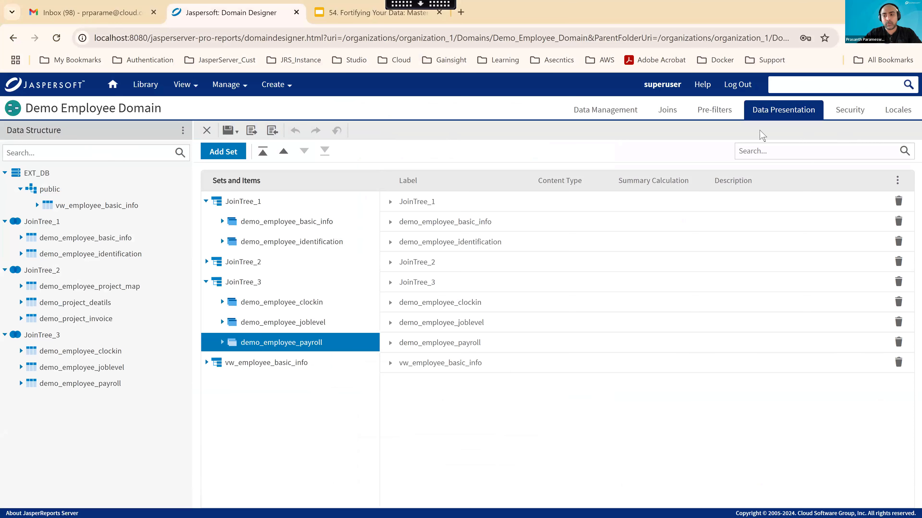
left_click(847, 110)
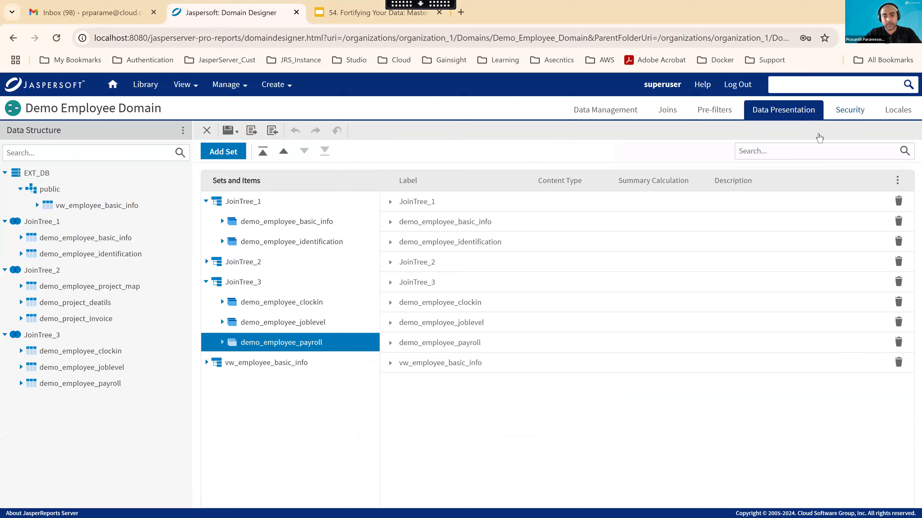
left_click(539, 339)
key("ctrl+a")
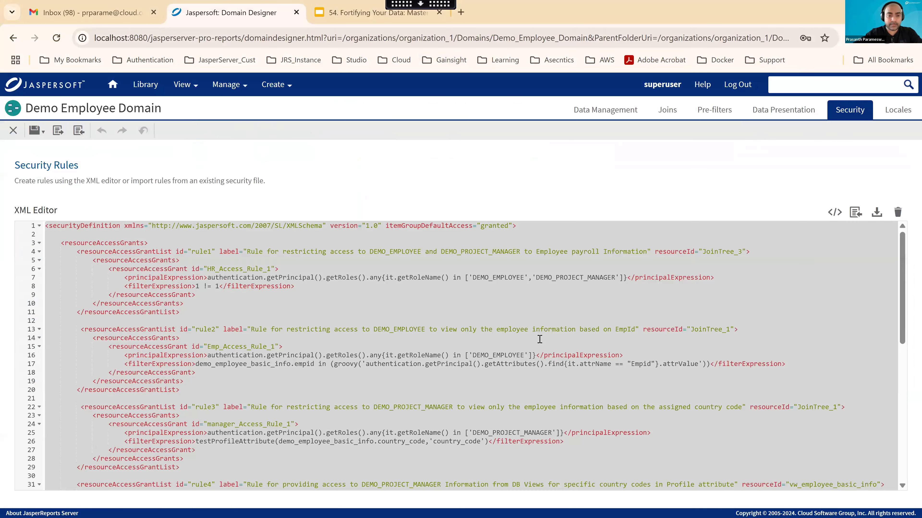
key("Delete")
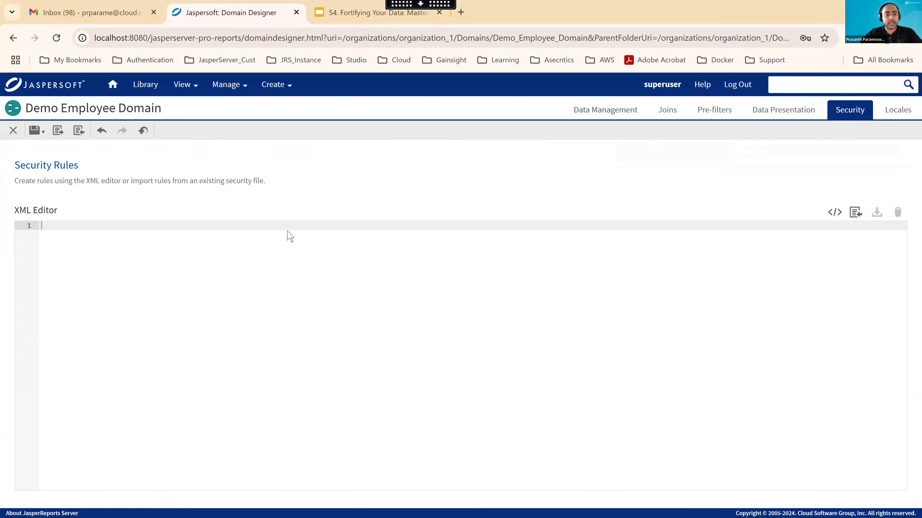
left_click(834, 213)
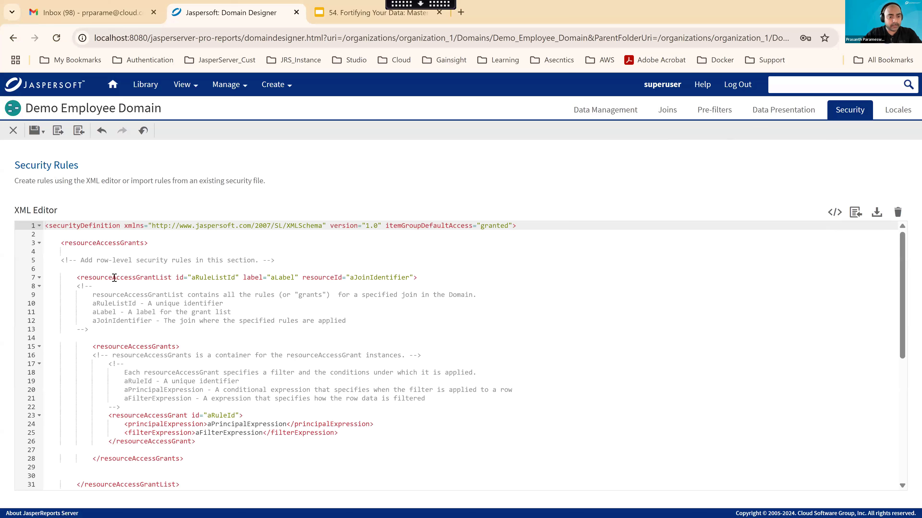
Delete the blank lines and explanatory comments around the opening resourceAccessGrants and resourceAccessGrantList tags, up to the nested resourceAccessGrants tag.
left_click_drag(78, 277, 63, 251)
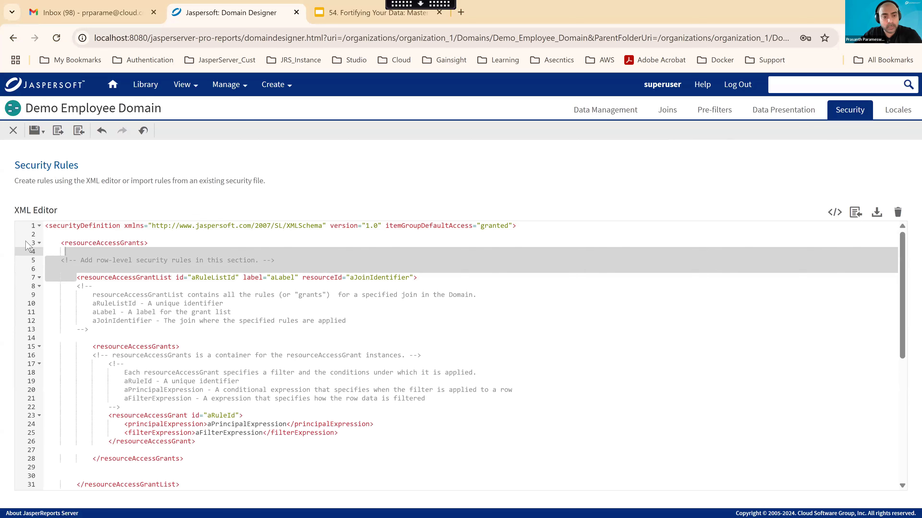
key("BackSpace")
left_click(62, 242)
key("BackSpace")
key("BackSpace")
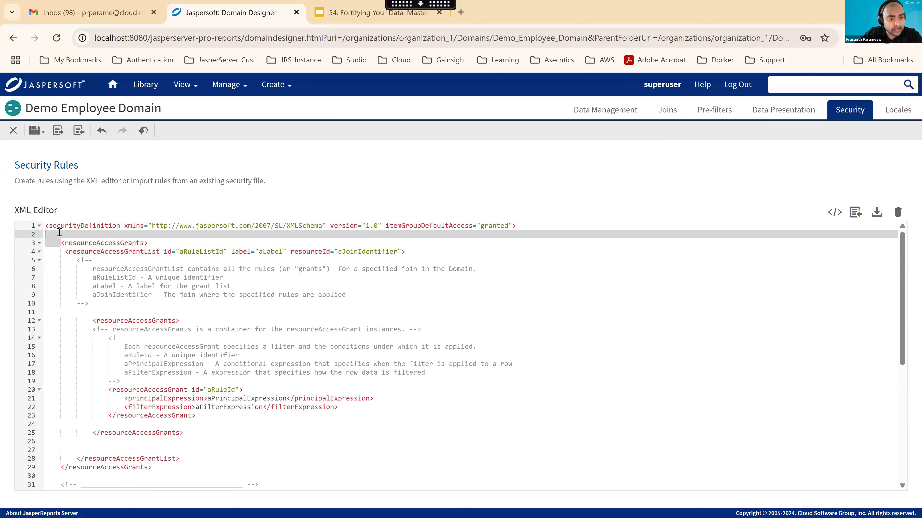
key("Tab")
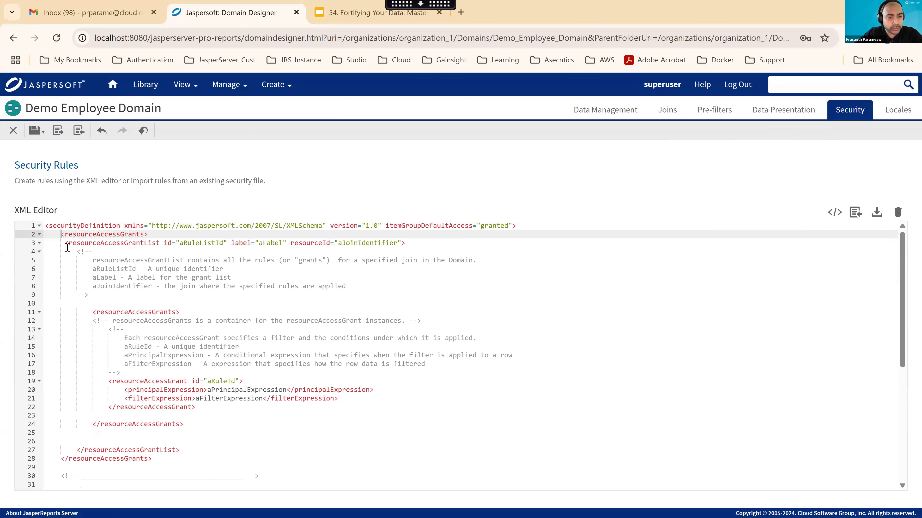
left_click_drag(92, 312, 79, 254)
key("BackSpace")
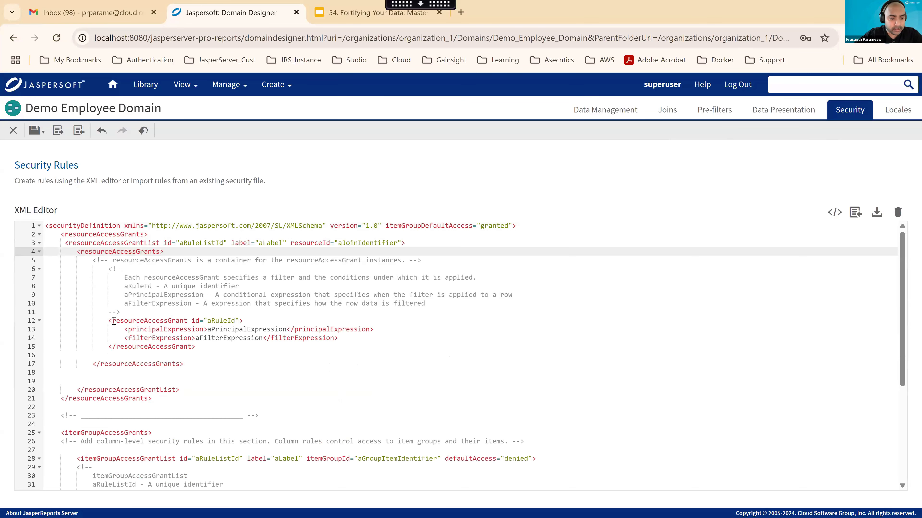
Delete the explanatory comments above the resourceAccessGrant rule and the whole itemGroupAccessGrants section with its separator comment.
left_click_drag(109, 321, 93, 264)
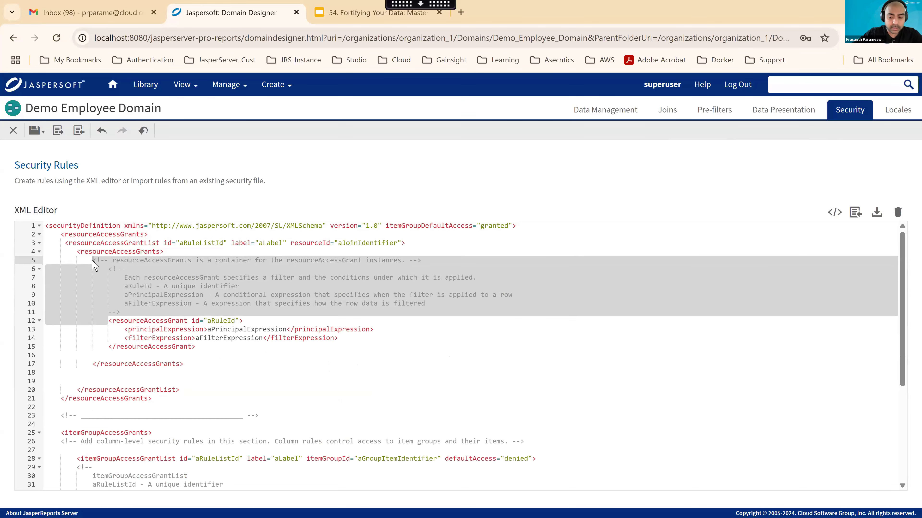
key("BackSpace")
left_click_drag(57, 355, 200, 468)
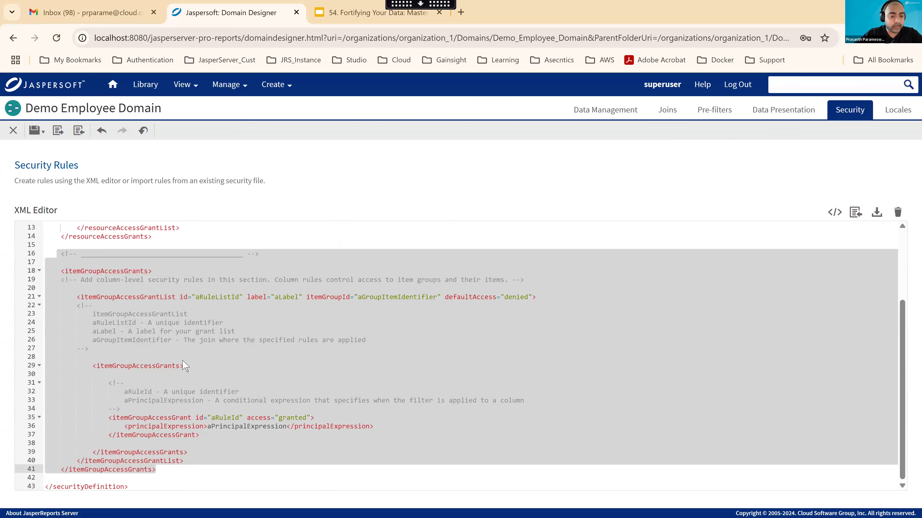
key("BackSpace")
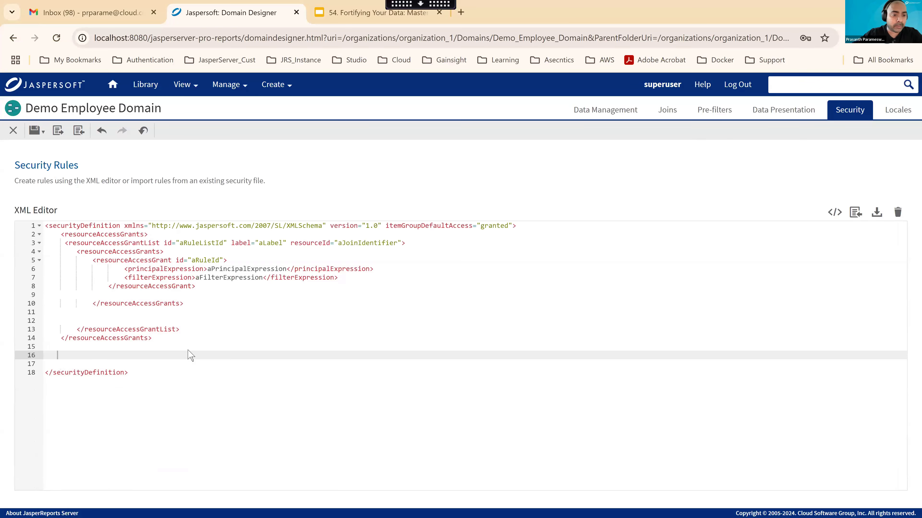
Remove the blank lines before the closing securityDefinition, resourceAccessGrantList and nested resourceAccessGrants tags, and tidy the closing tags' indentation.
left_click(45, 372)
key("BackSpace")
key("BackSpace")
key("BackSpace")
left_click(77, 330)
key("BackSpace")
key("BackSpace")
key("BackSpace")
key("BackSpace")
left_click(93, 303)
key("BackSpace")
key("BackSpace")
key("BackSpace")
key("BackSpace")
key("Tab")
key("Tab")
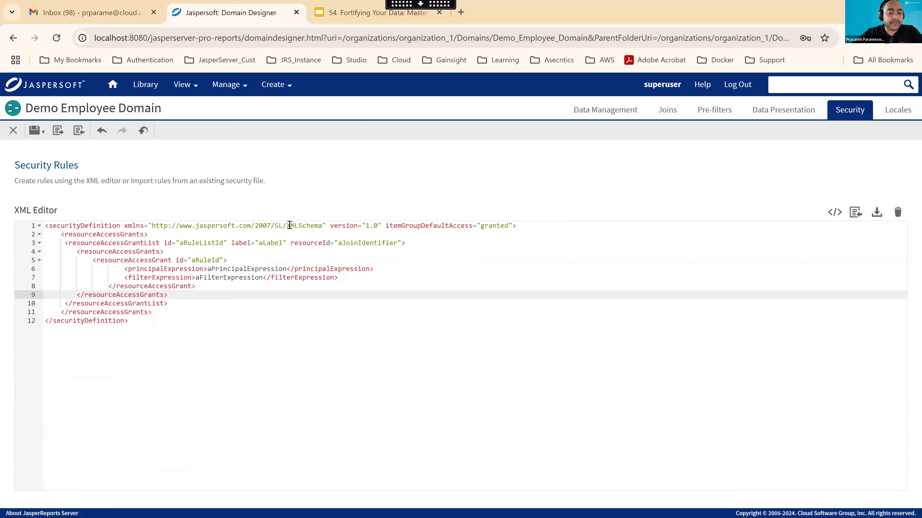
left_click_drag(131, 322, 27, 228)
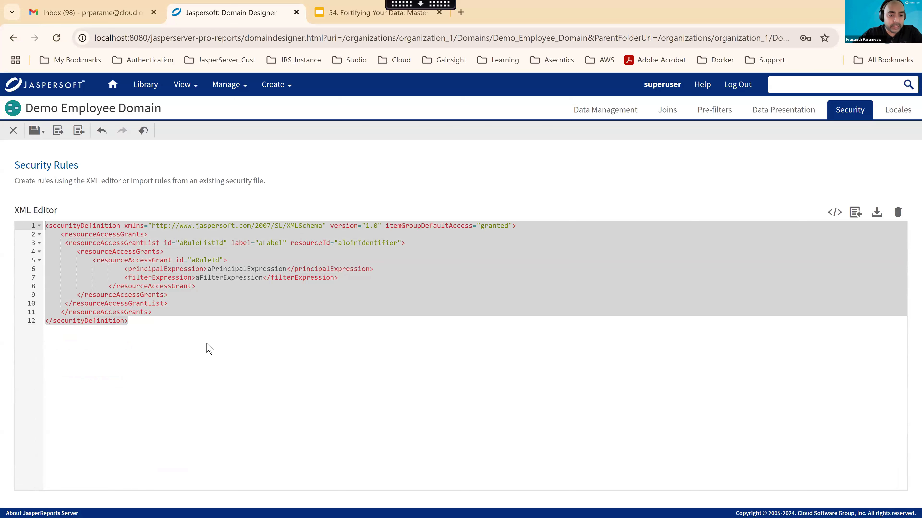
left_click(259, 270)
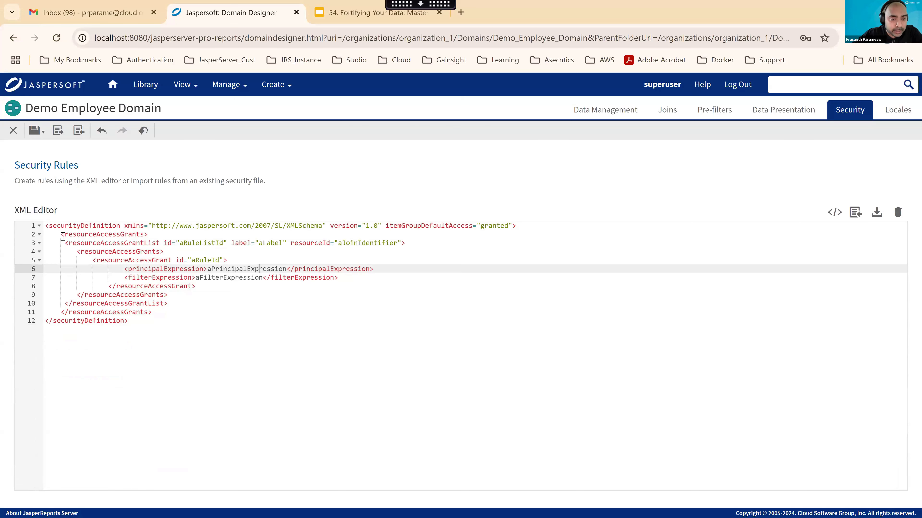
left_click_drag(57, 234, 167, 312)
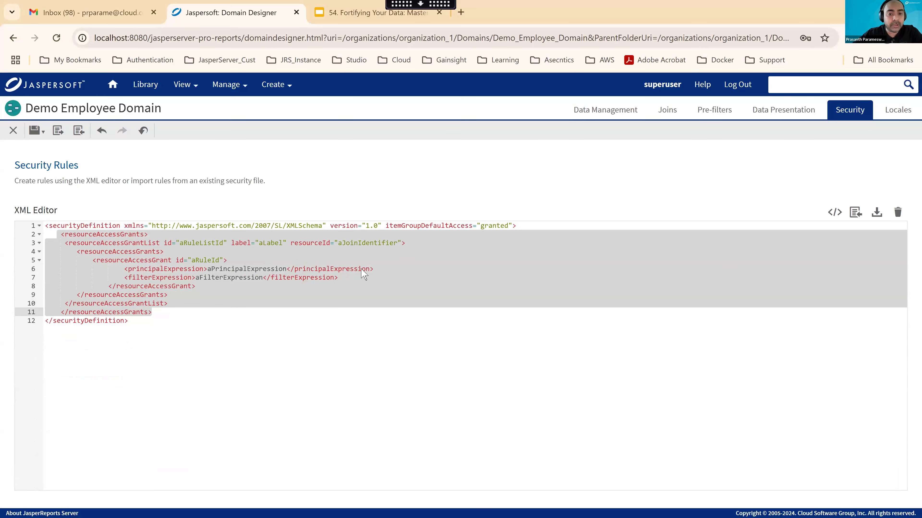
left_click(196, 238)
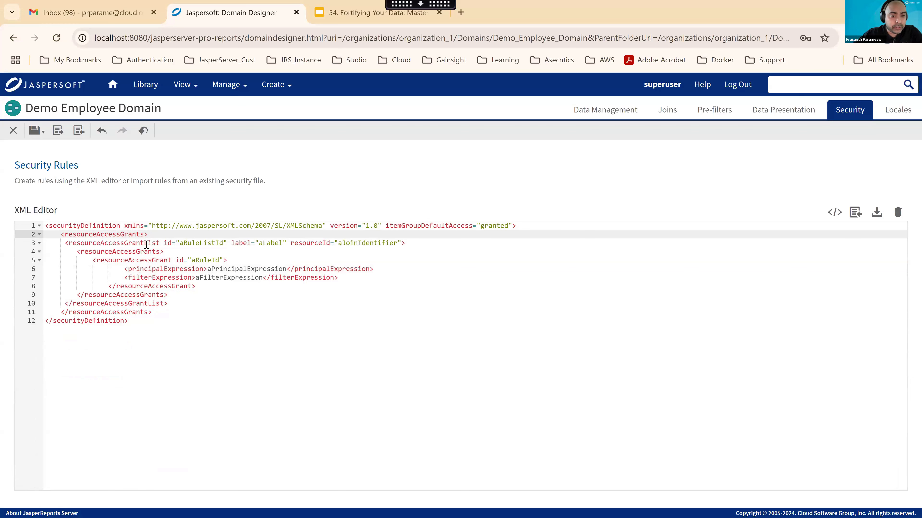
Set the grant list's id to Rule1 and its label to "Rule for restricting access to DEMO_EMPLOYEE and DEMO_PROJECT_MANAGER to Employee payroll Information".
double_click(198, 242)
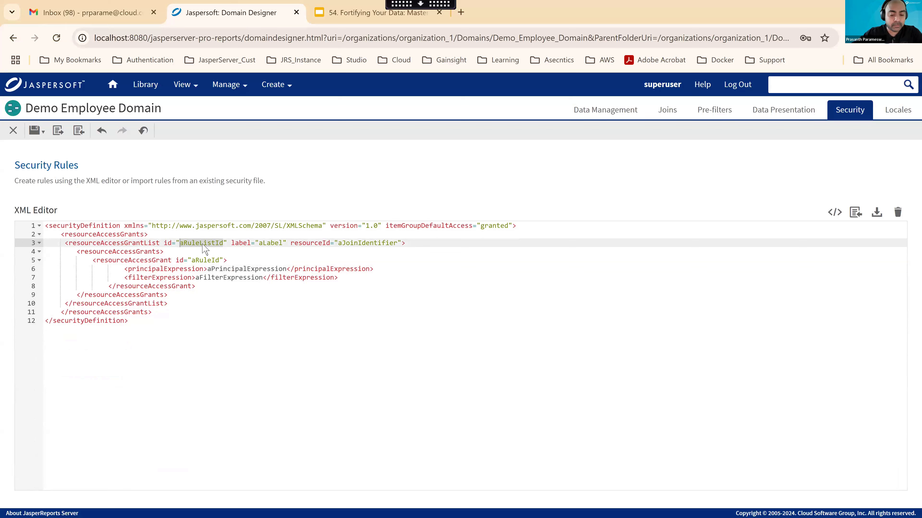
type("Rule")
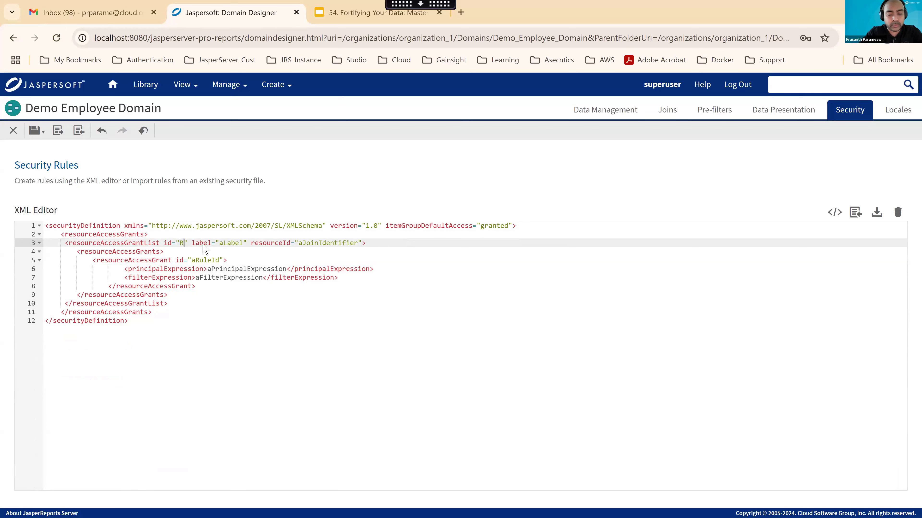
type("1")
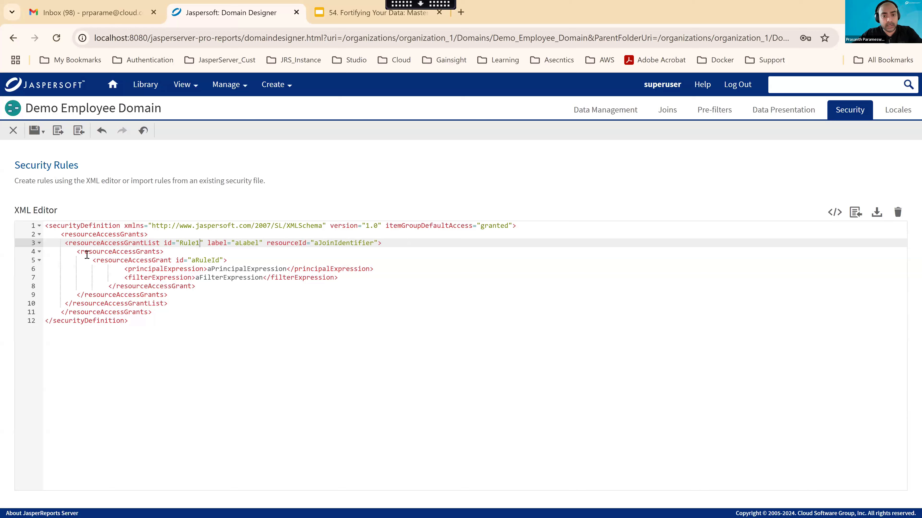
double_click(246, 242)
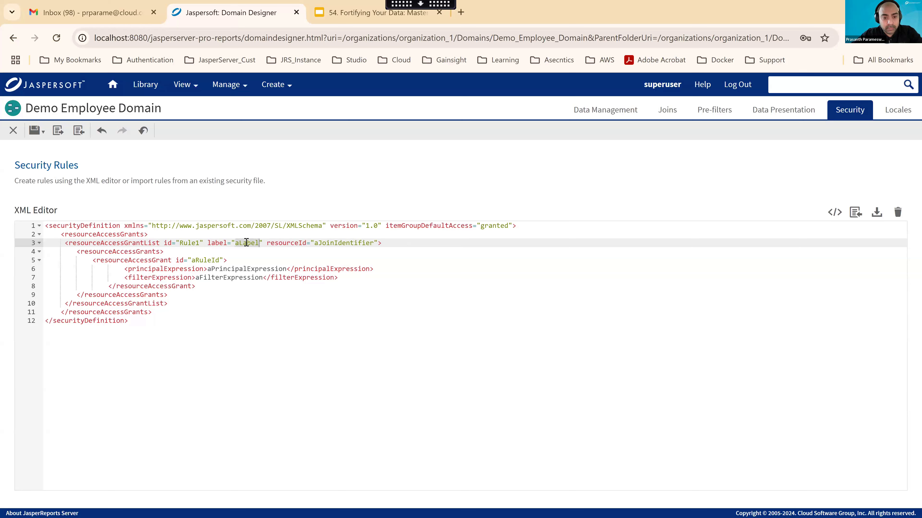
type("Rule for restricting access to DEMO_EMPLOYEE and DEMO_PROJECT_MANAGER to Employee payroll Information")
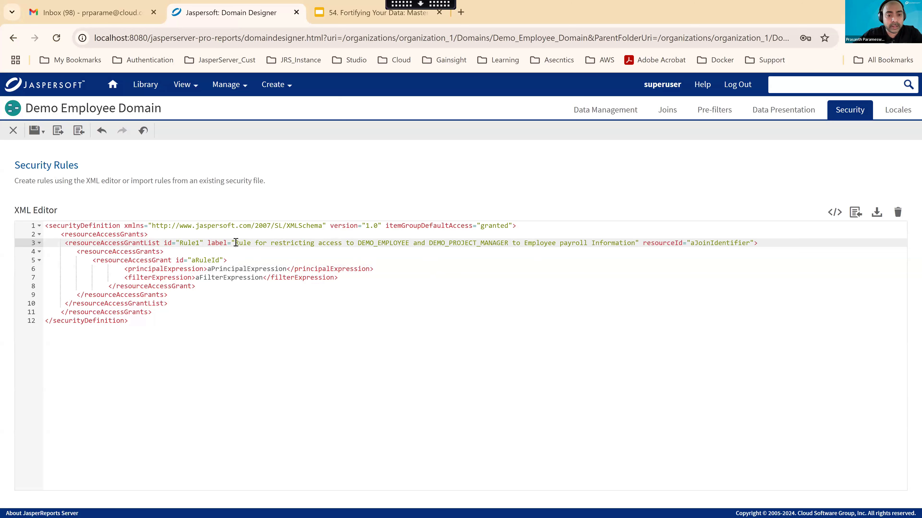
left_click_drag(236, 243, 634, 244)
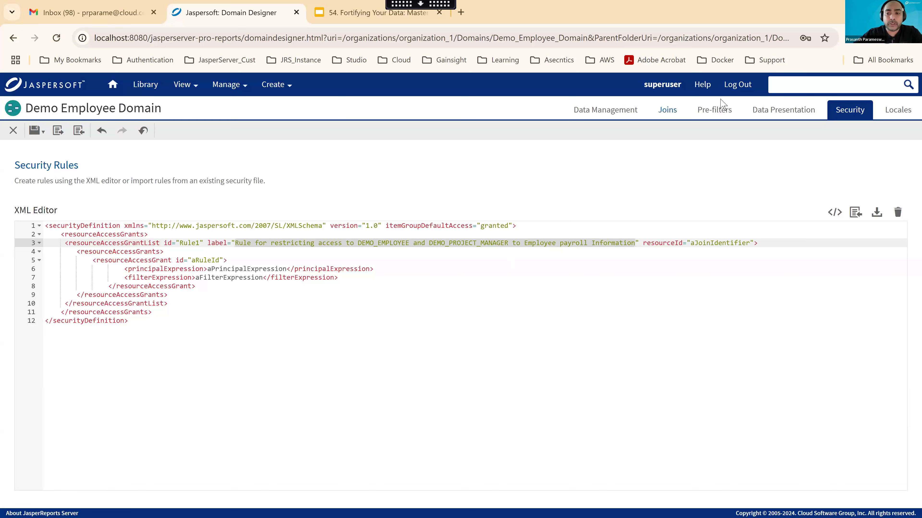
Copy the ID of the JoinTree_3 set from the domain's data presentation and use it as the resourceId of the Rule1 grant list.
left_click(773, 110)
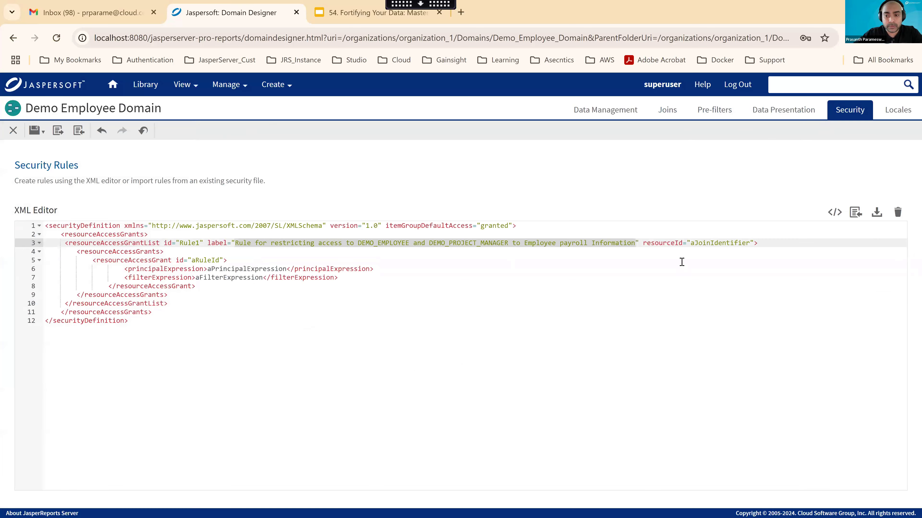
double_click(706, 243)
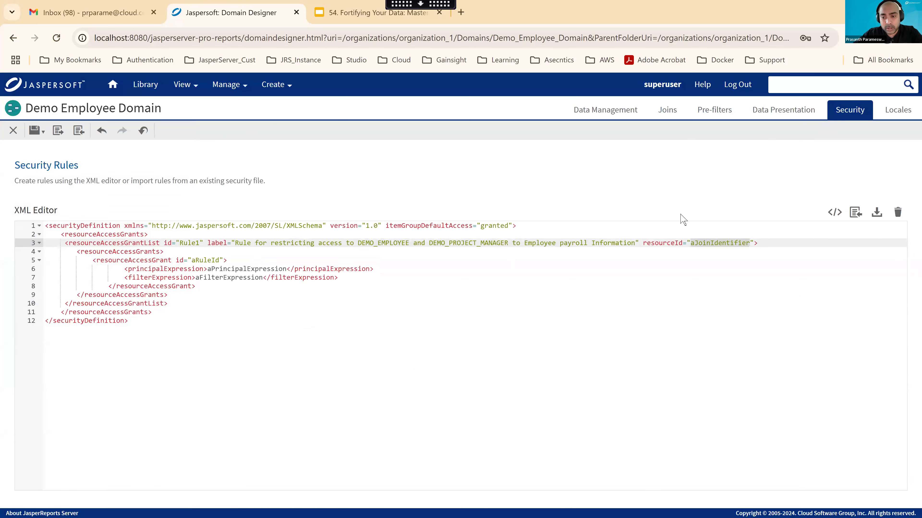
left_click(775, 109)
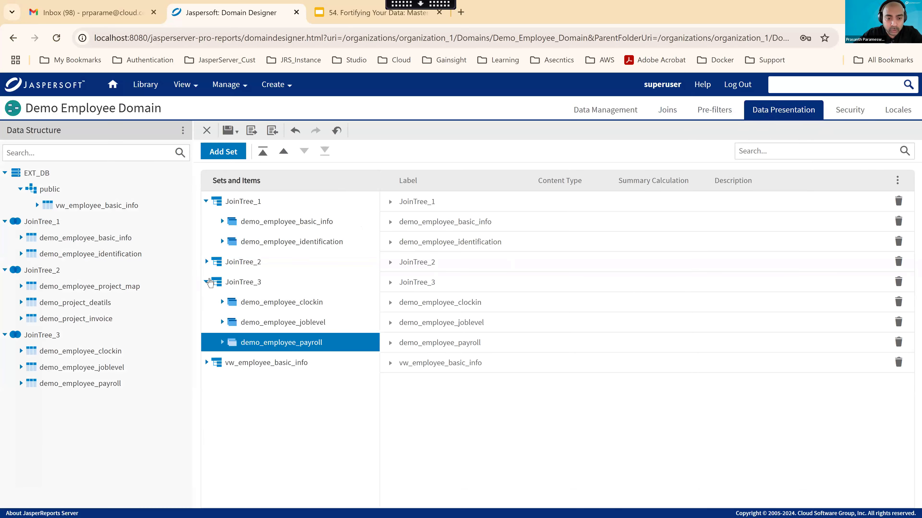
left_click(390, 282)
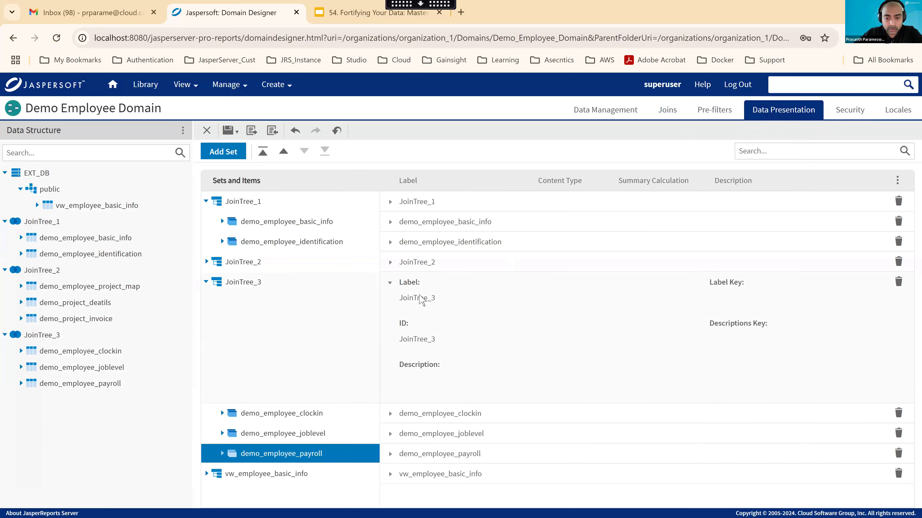
left_click(413, 341)
key("ctrl+c")
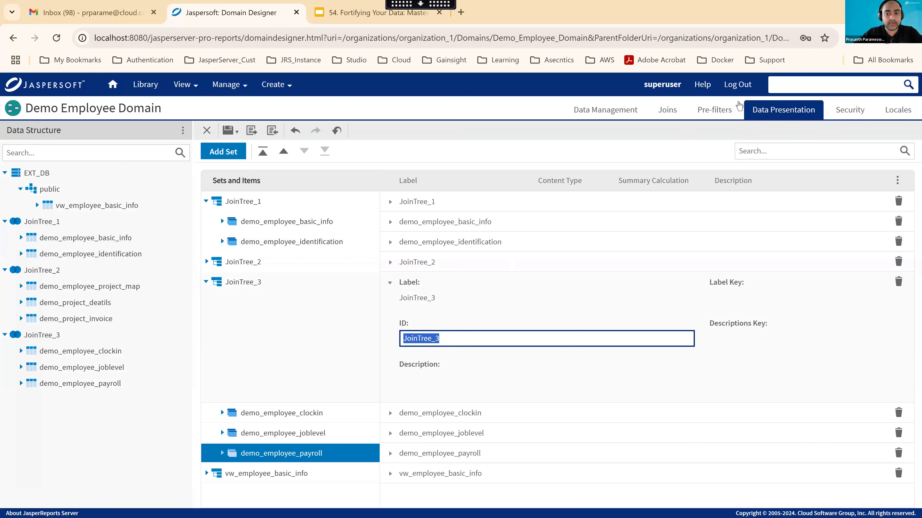
left_click(851, 122)
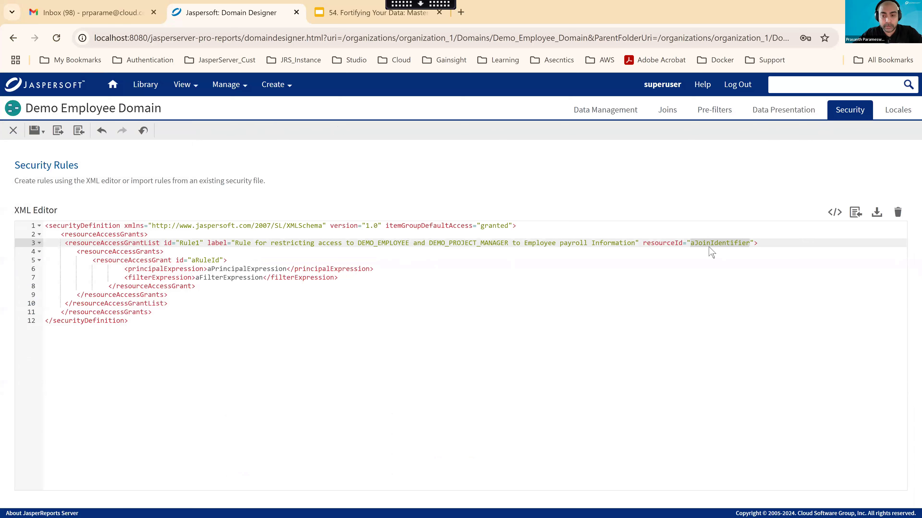
left_click(704, 242)
double_click(704, 242)
key("ctrl+v")
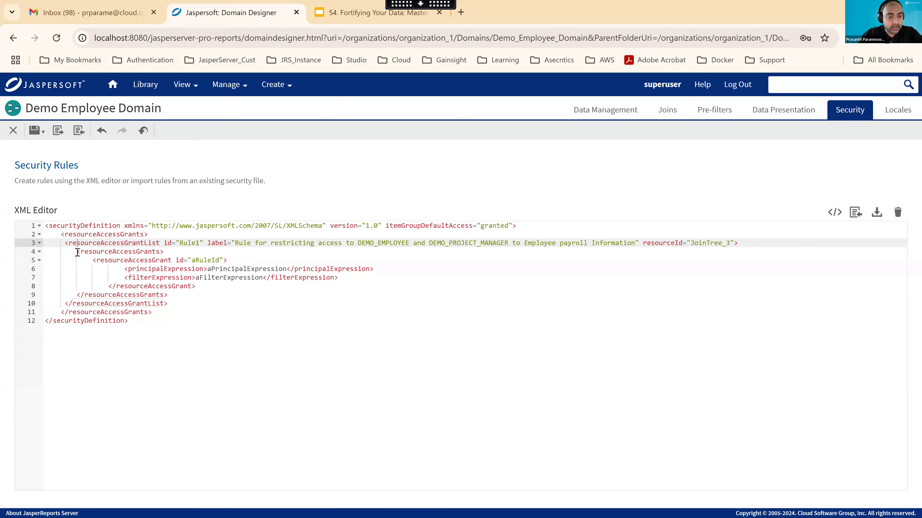
Replace the nested resourceAccessGrants block with grant HR_Access_Rule_1, principal expression authentication.getPrincipal().getRoles().any{it.getRoleName() in ['DEMO_EMPLOYEE','DEMO_PROJECT_MANAGER']} and filter expression 1 != 1.
left_click_drag(77, 252, 175, 301)
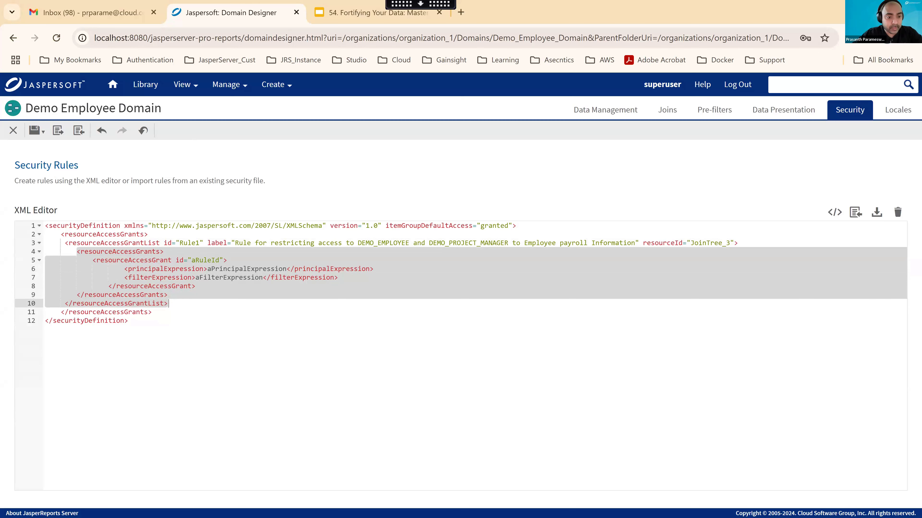
left_click(174, 295)
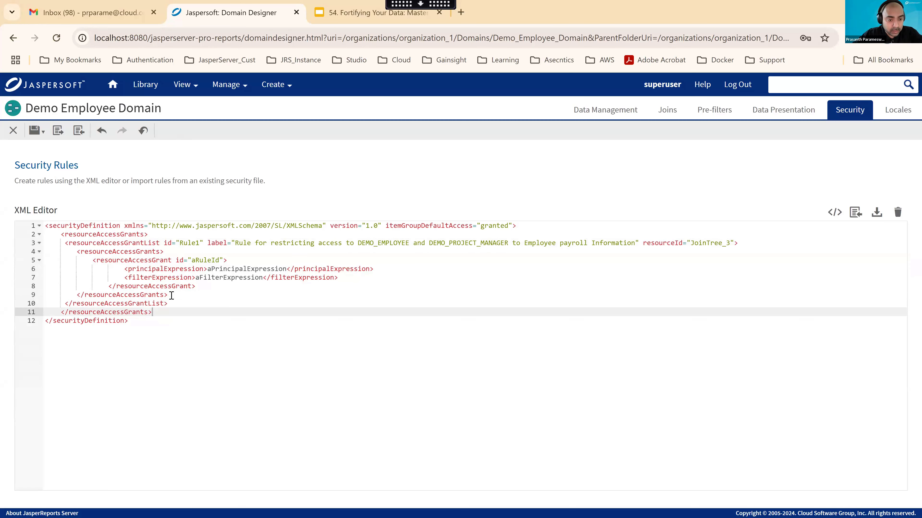
left_click_drag(83, 239, 73, 252)
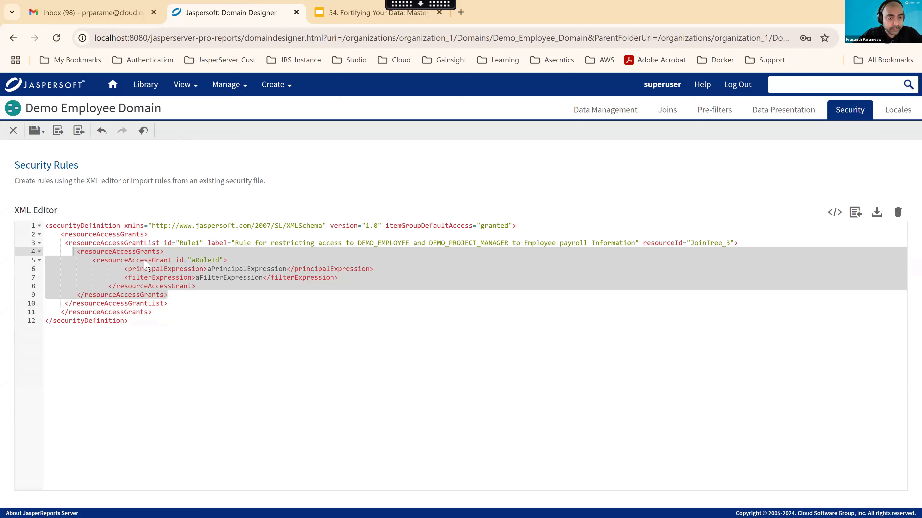
type("<resourceAccessGrants> <resourceAccessGrant id=\"HR_Access_Rule_1\"> <principalExpression>authentication.getPrincipal().getRoles().any{it.getRoleName() in ['DEMO_EMPLOYEE','DEMO_PROJECT_MANAGER']}</principalExpression> <filterExpression>1 != 1</filterExpression> </resourceAccessGrant> </resourceAccessGrants>")
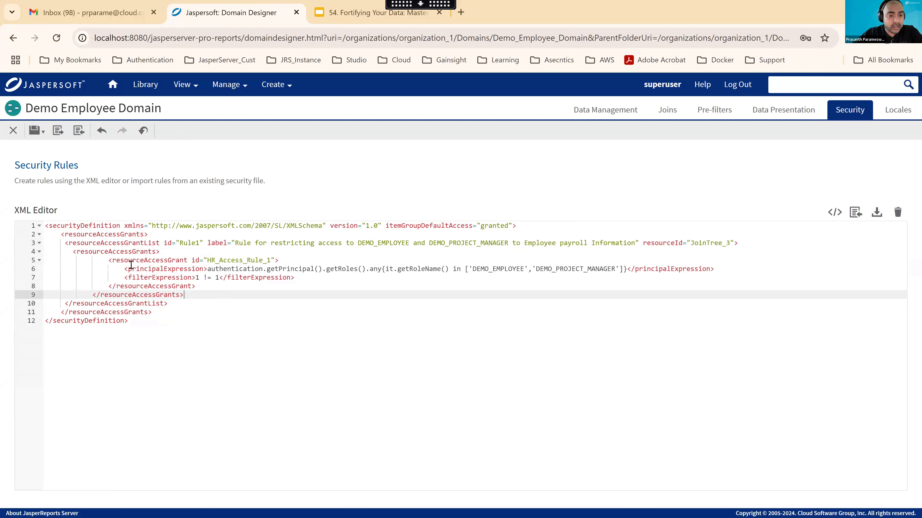
Examine the id, the role list in the principal expression and the filter expression of the HR_Access_Rule_1 grant.
left_click(155, 262)
left_click(138, 251)
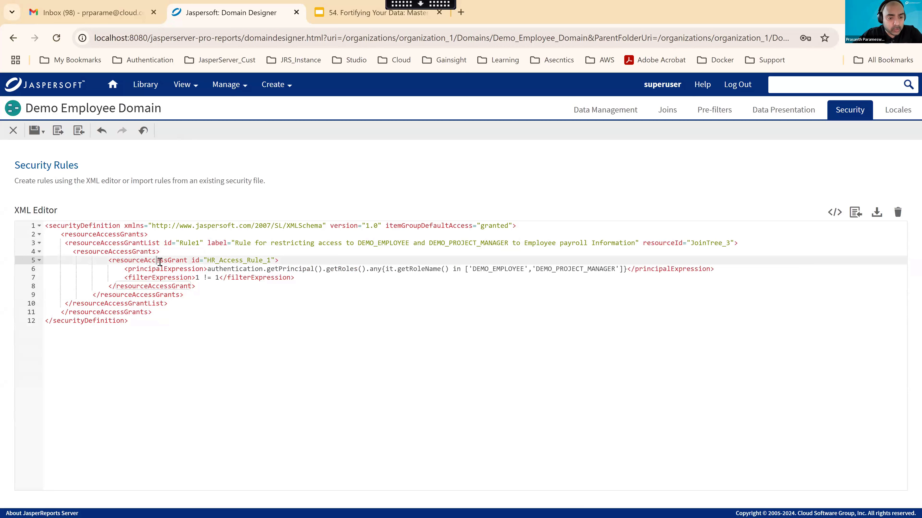
double_click(171, 262)
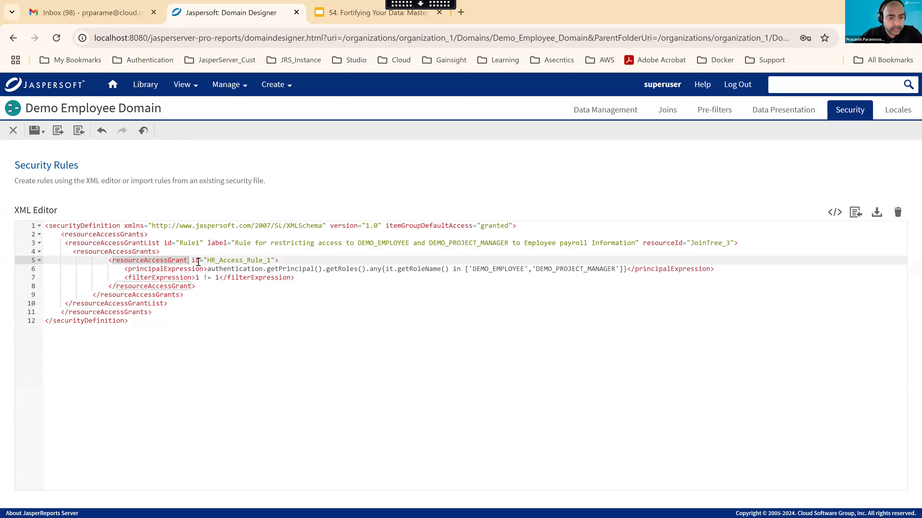
double_click(241, 261)
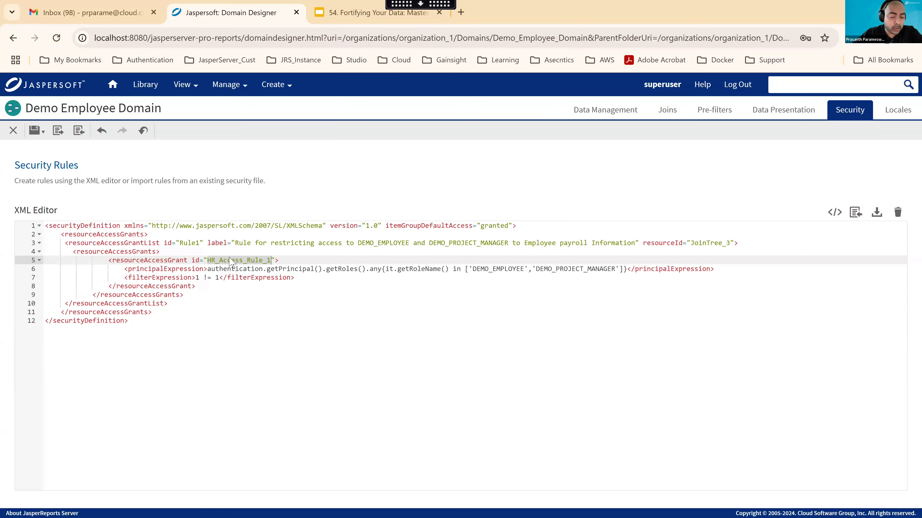
left_click_drag(207, 269, 365, 268)
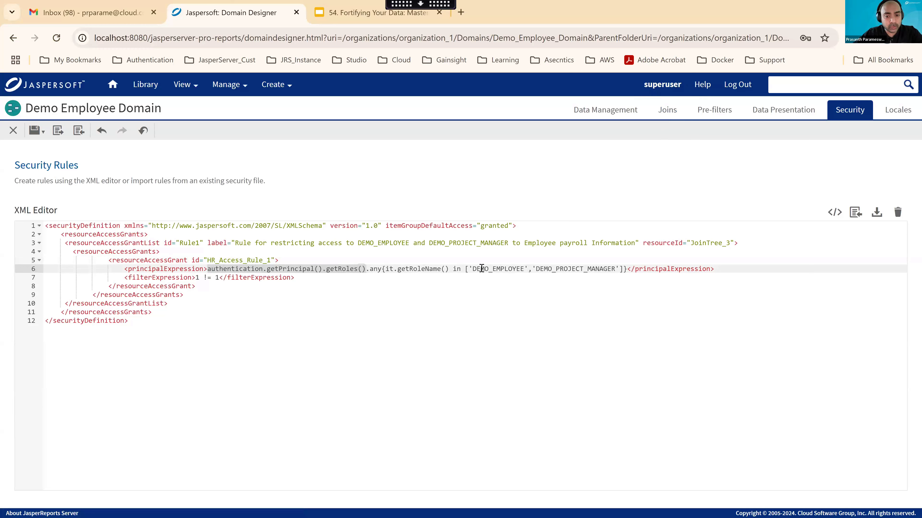
left_click(468, 269)
left_click_drag(523, 269, 619, 270)
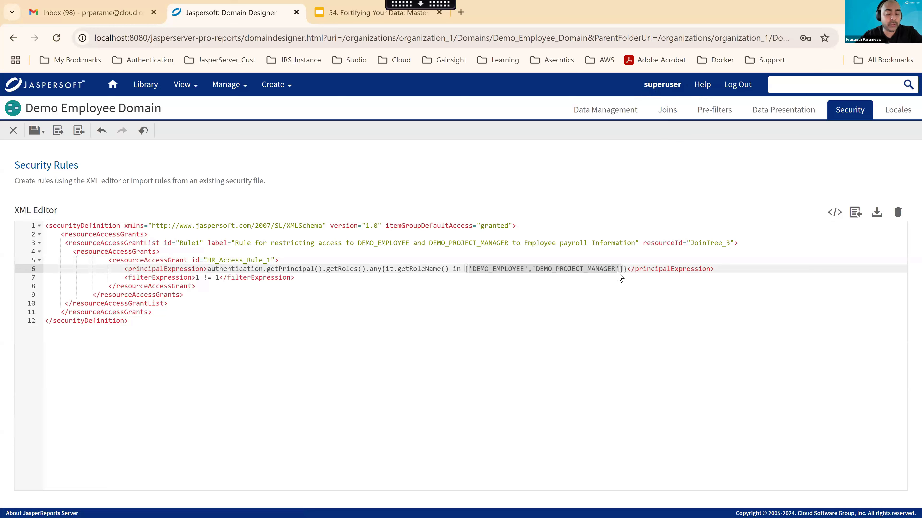
double_click(498, 269)
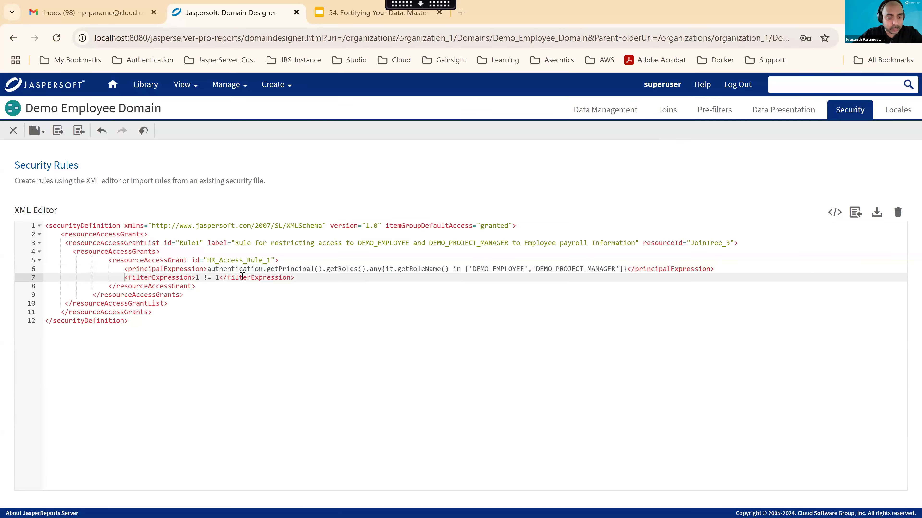
left_click_drag(125, 277, 294, 278)
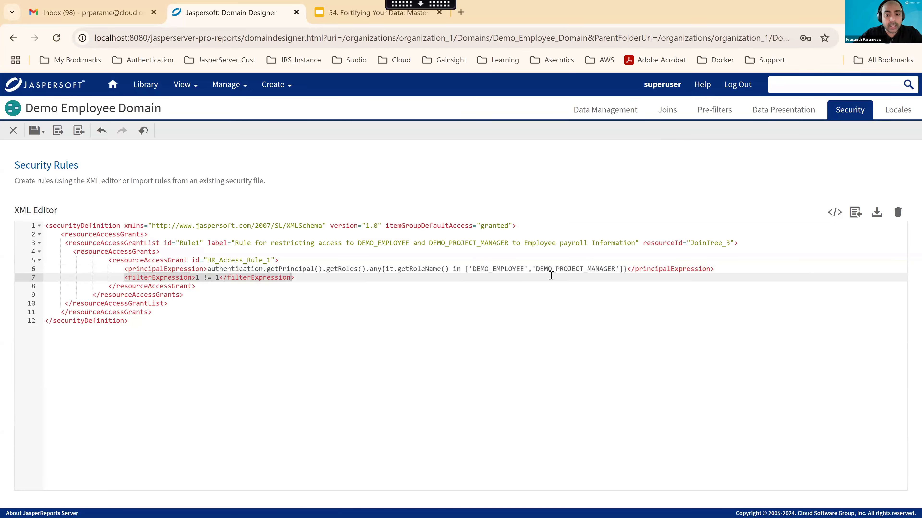
double_click(572, 269)
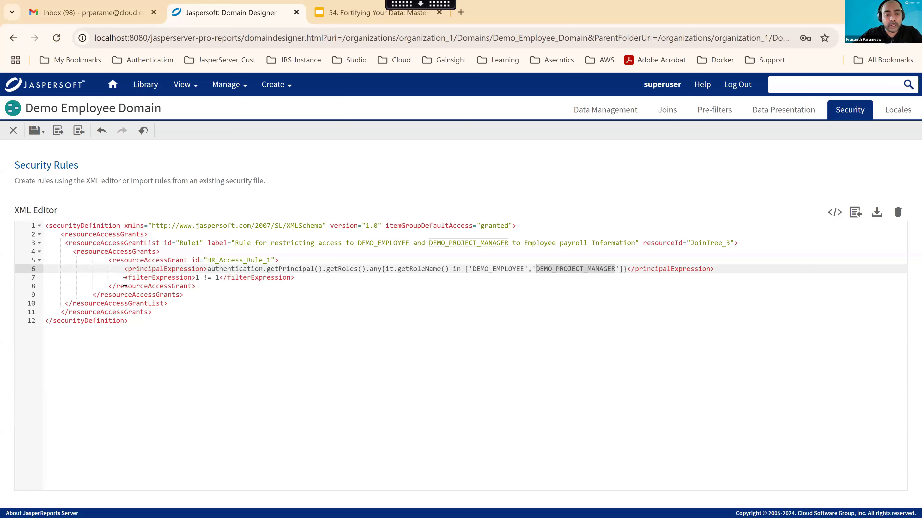
left_click_drag(119, 270, 695, 273)
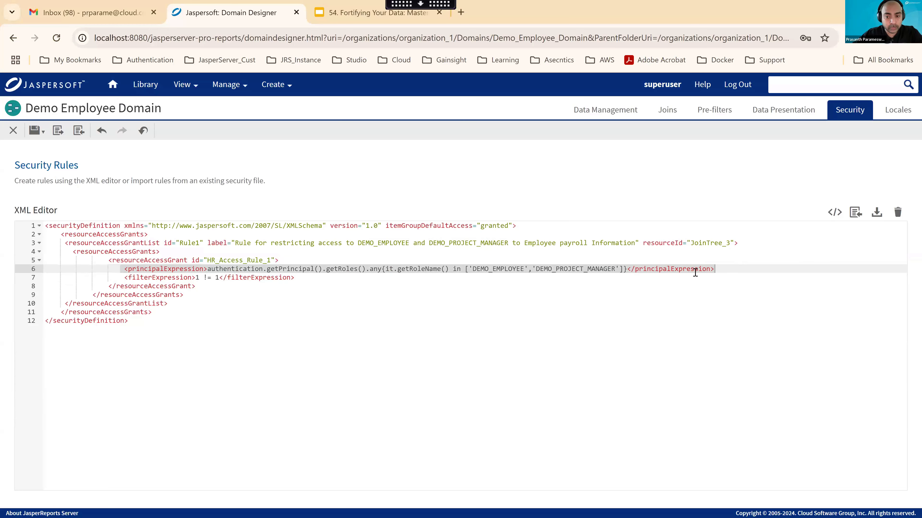
left_click(123, 279)
left_click_drag(160, 279, 300, 279)
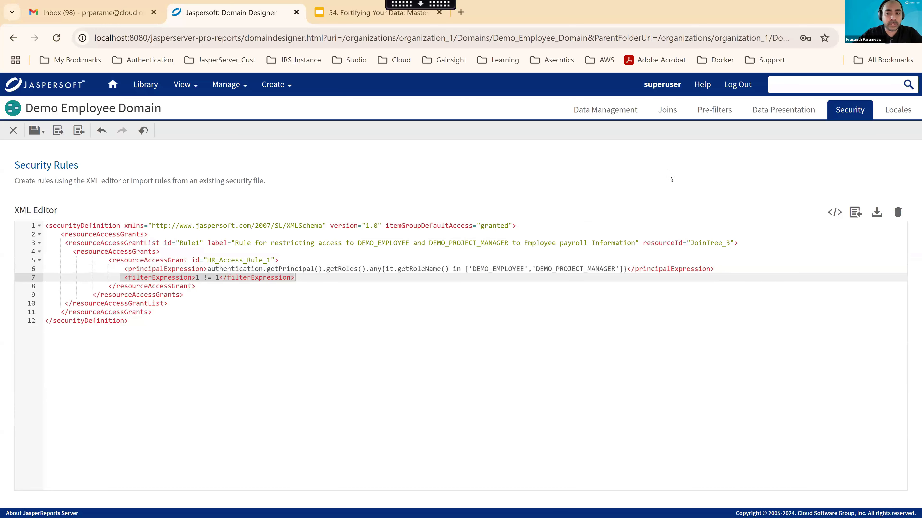
Check the JoinTree_3 set in the data presentation, collapse its details, and save the domain with the Rule1 security definition.
left_click(786, 111)
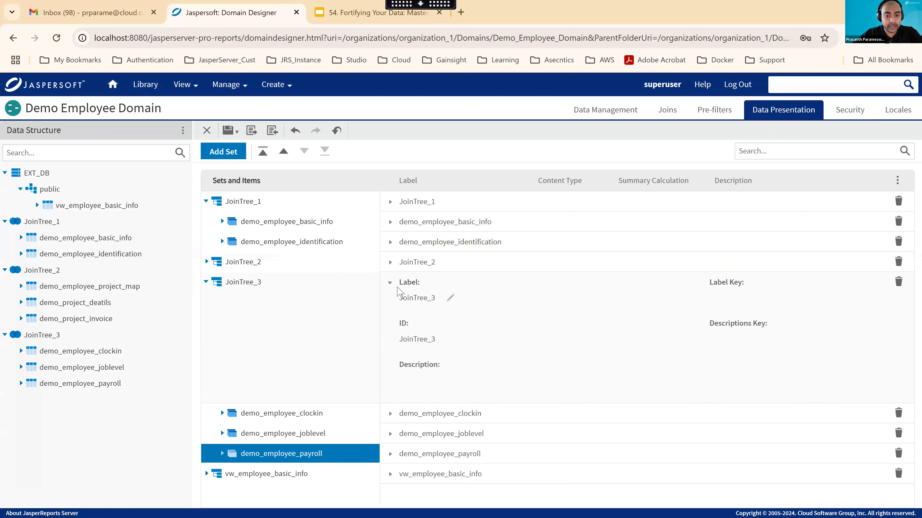
left_click(390, 284)
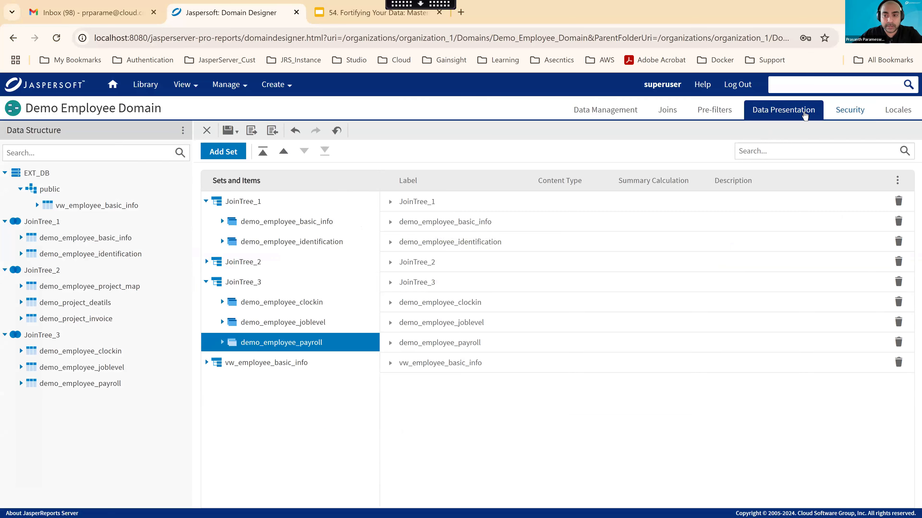
left_click(838, 109)
left_click(50, 152)
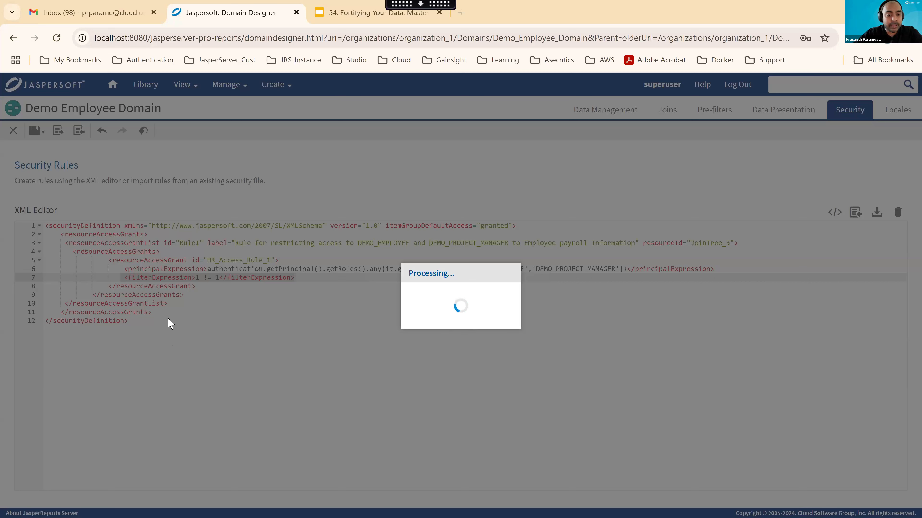
Browse the repository's Ad Hoc Components folder under Organization to look over its Ad Hoc views.
mouse_move(186, 85)
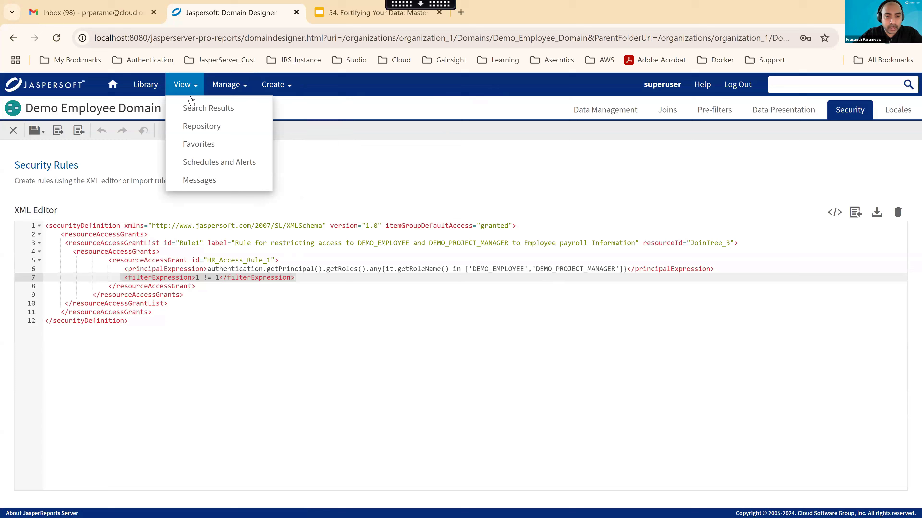
left_click(190, 126)
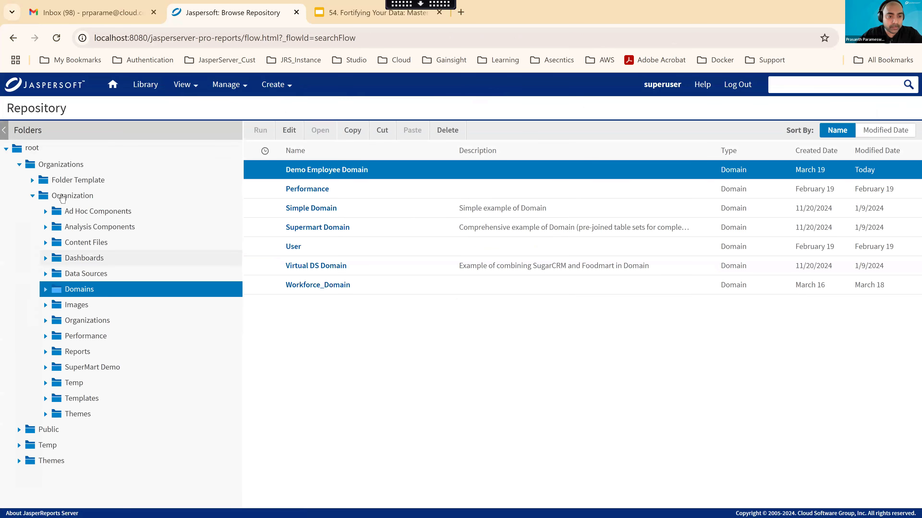
left_click(72, 213)
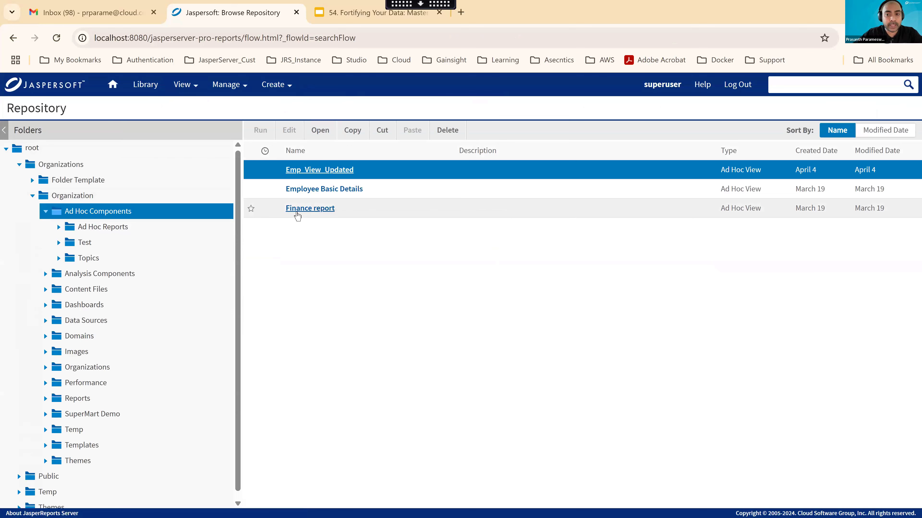
Check the roles of Demo_HR1, open the Finance report while logged in as that user, and return to the superuser session.
mouse_move(224, 90)
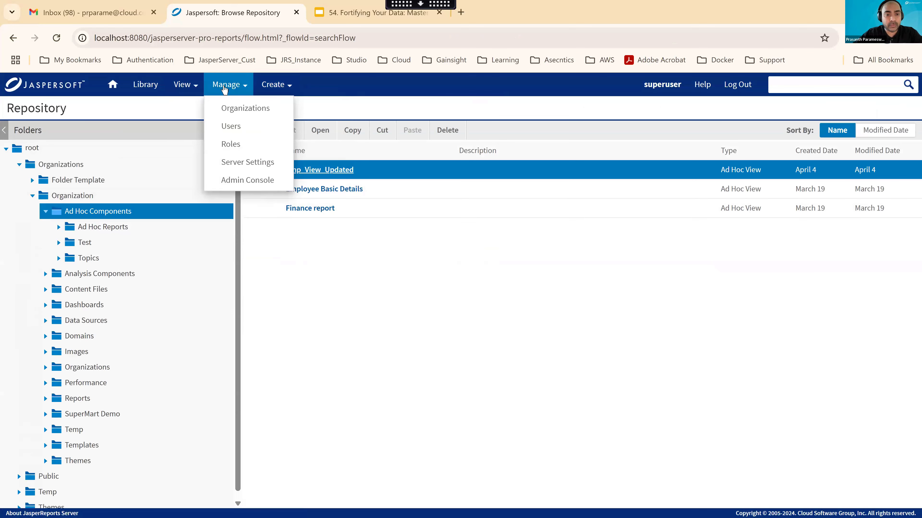
left_click(240, 126)
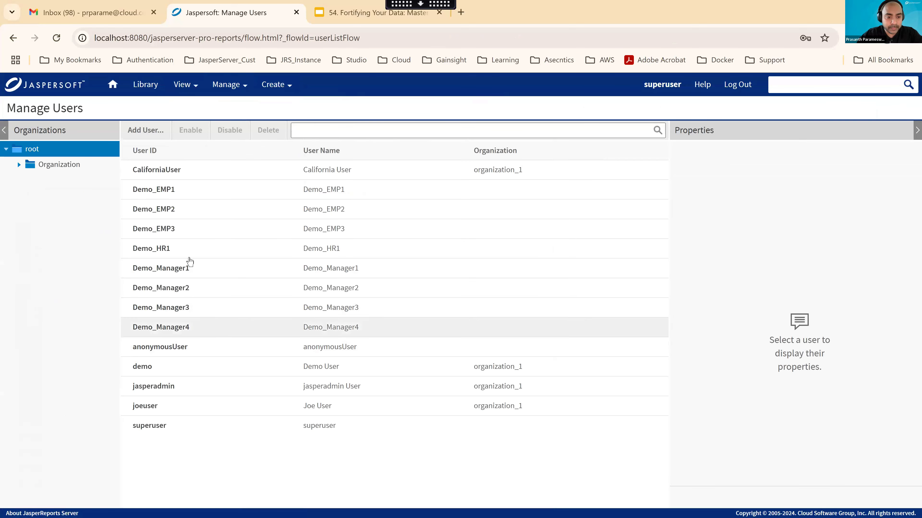
left_click(189, 255)
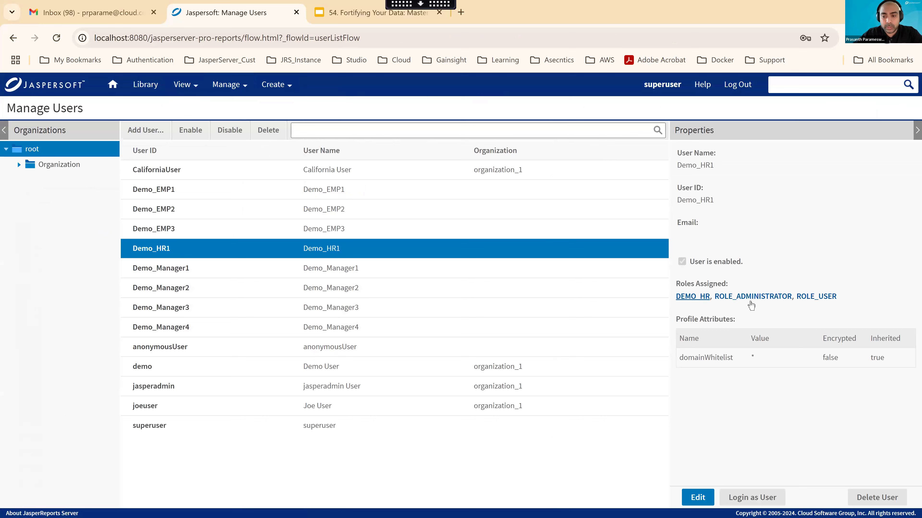
left_click_drag(675, 299, 710, 298)
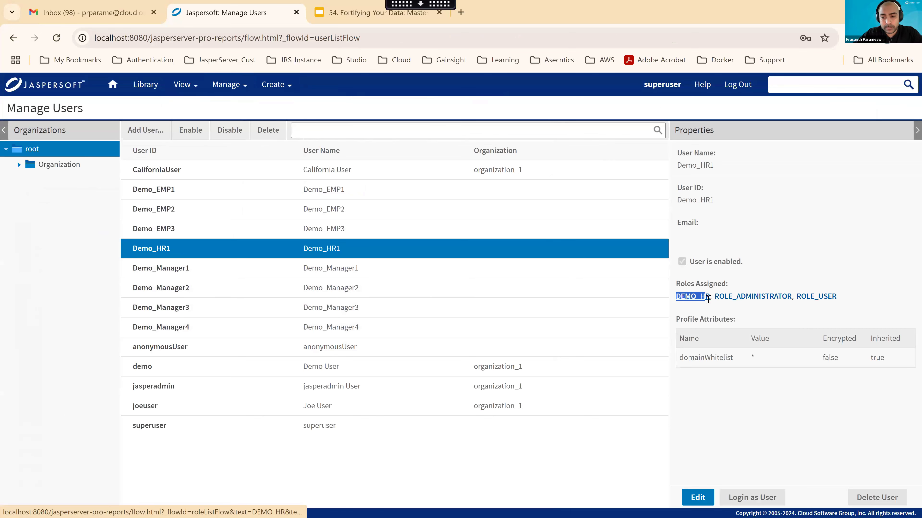
left_click(755, 500)
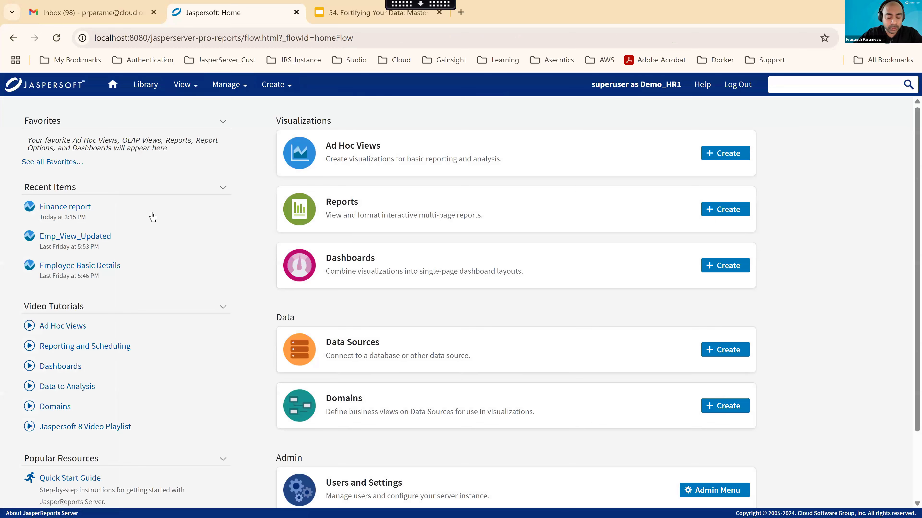
left_click(55, 208)
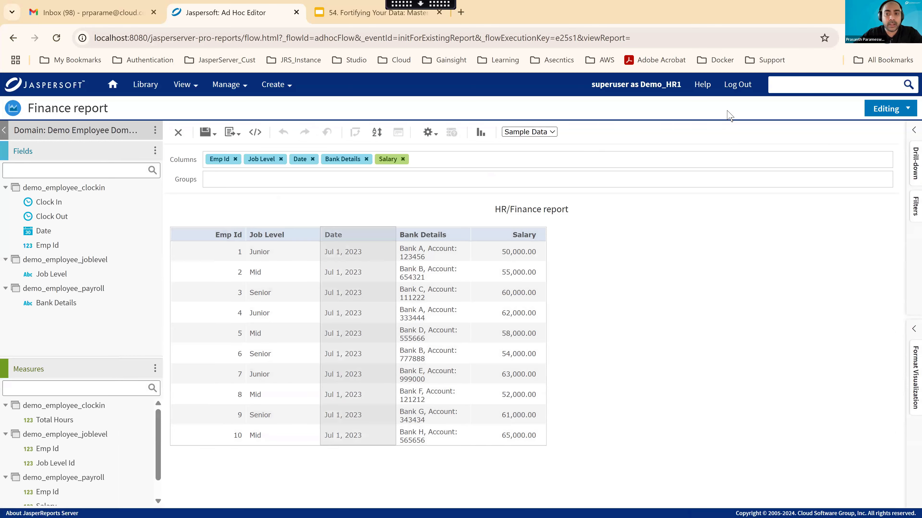
left_click(736, 87)
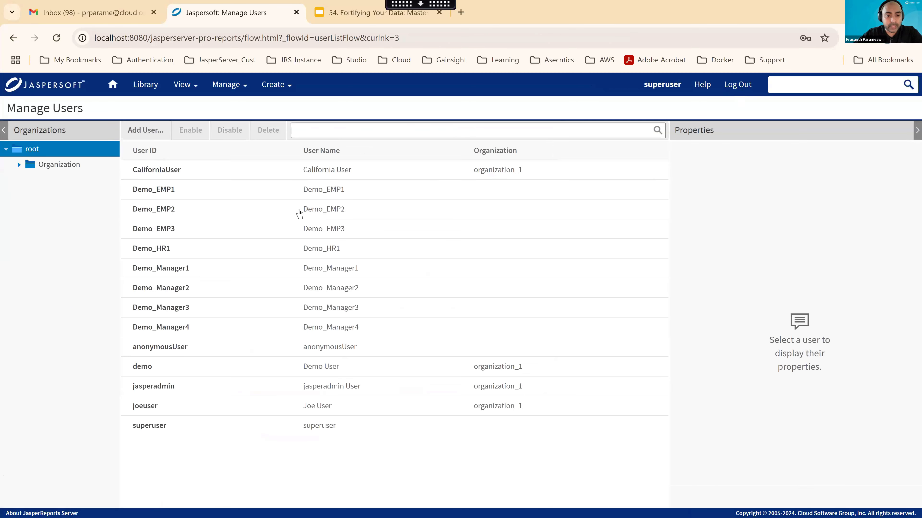
Check the roles of Demo_EMP1, test the Finance report while logged in as that user, and end the impersonated session.
left_click(186, 194)
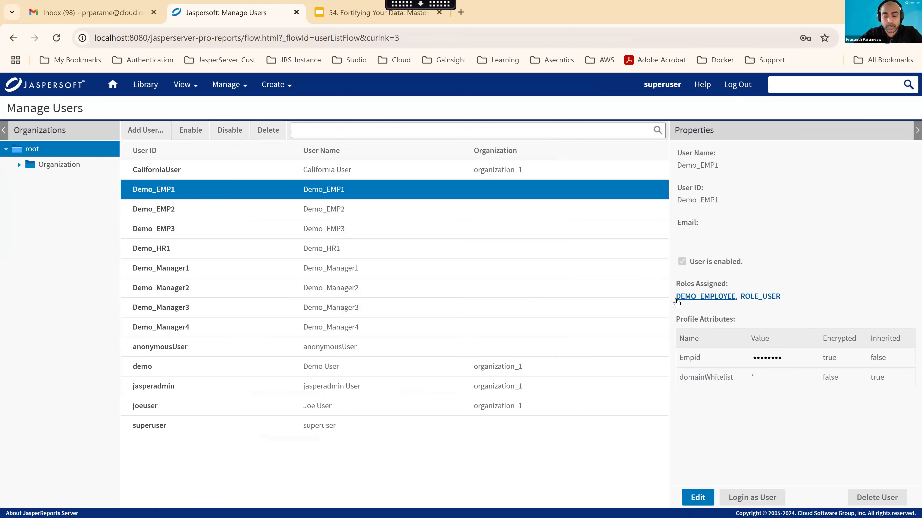
left_click_drag(675, 299, 734, 299)
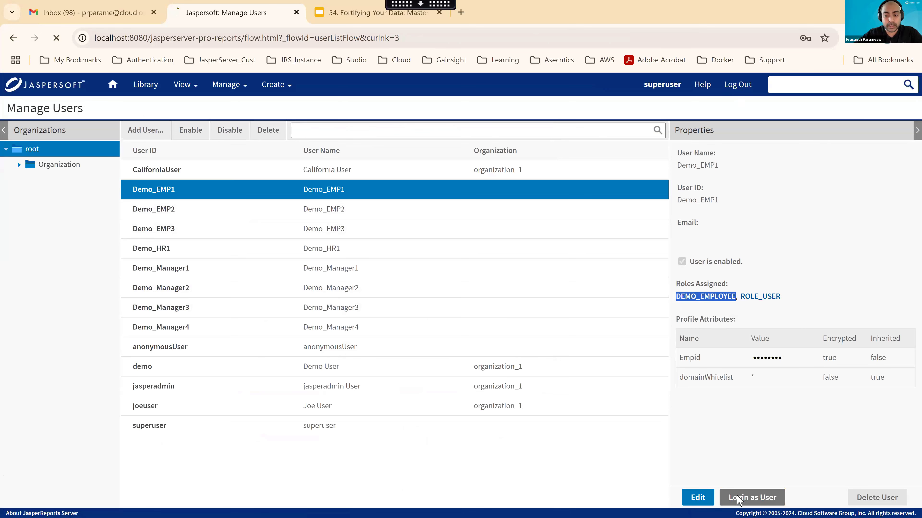
left_click(747, 497)
left_click(65, 207)
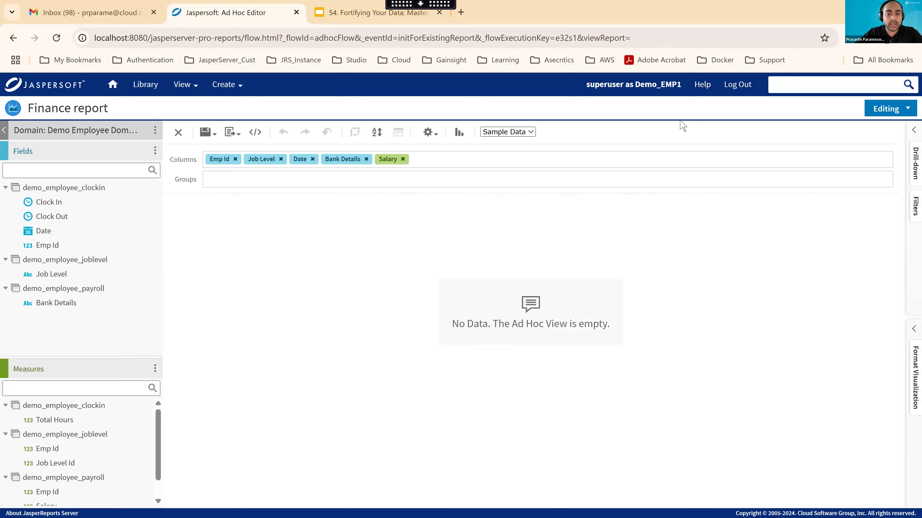
left_click(746, 90)
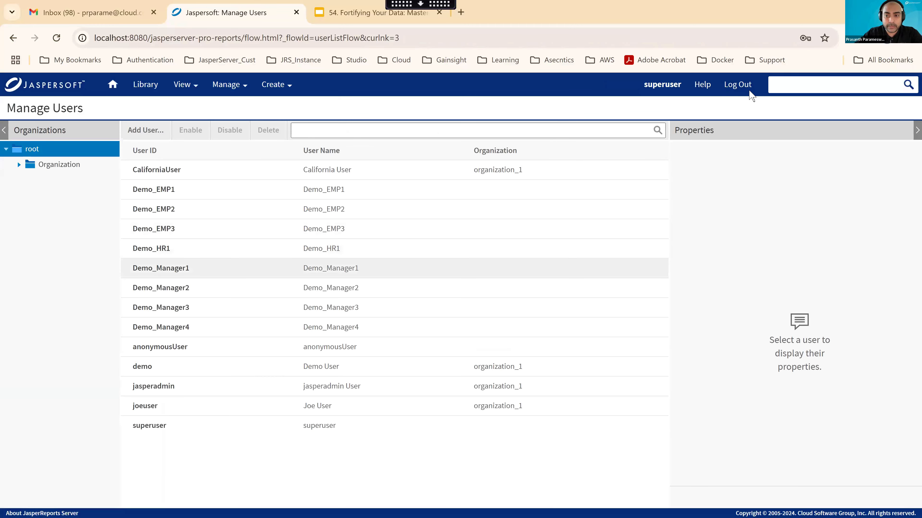
Test the Finance report while logged in as Demo_Manager1, and return to the superuser's user list.
left_click(182, 273)
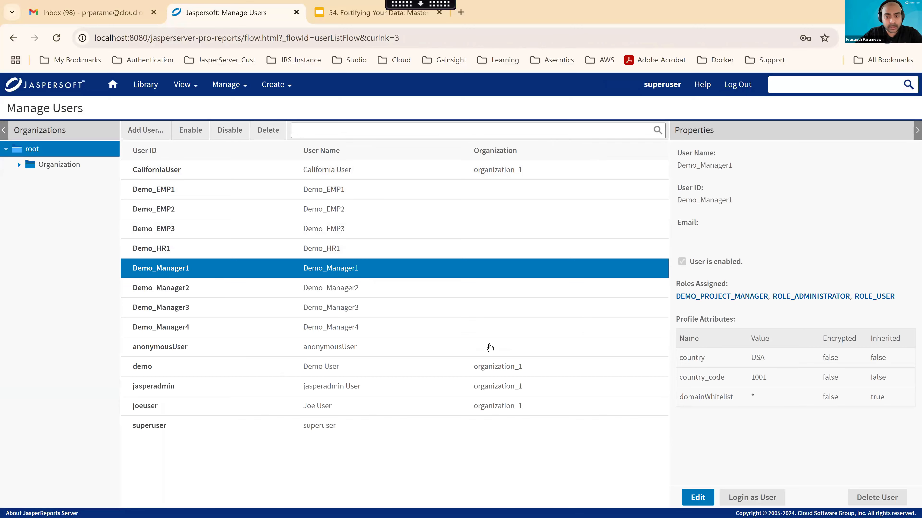
left_click(755, 498)
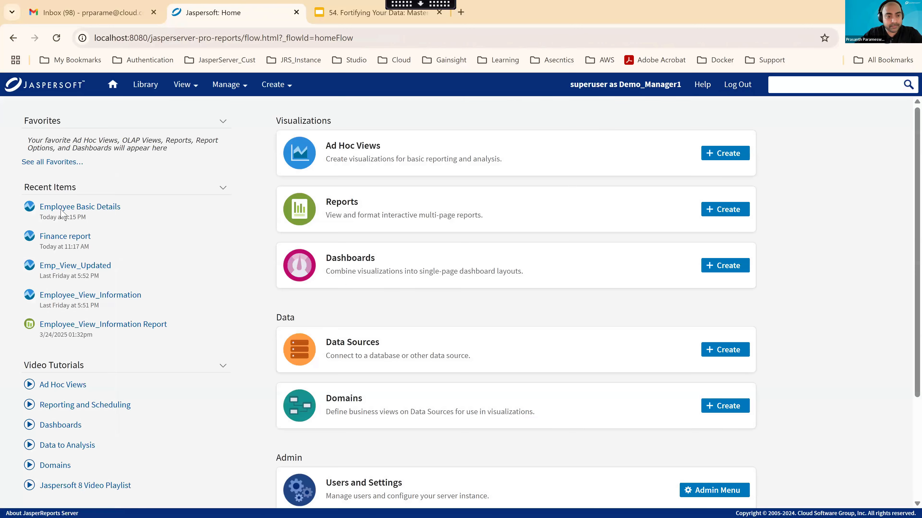
left_click(66, 237)
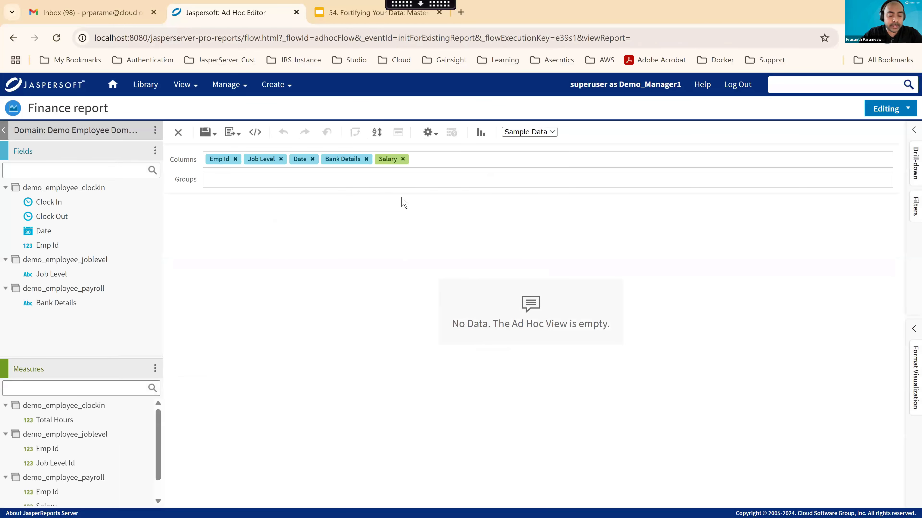
left_click(731, 85)
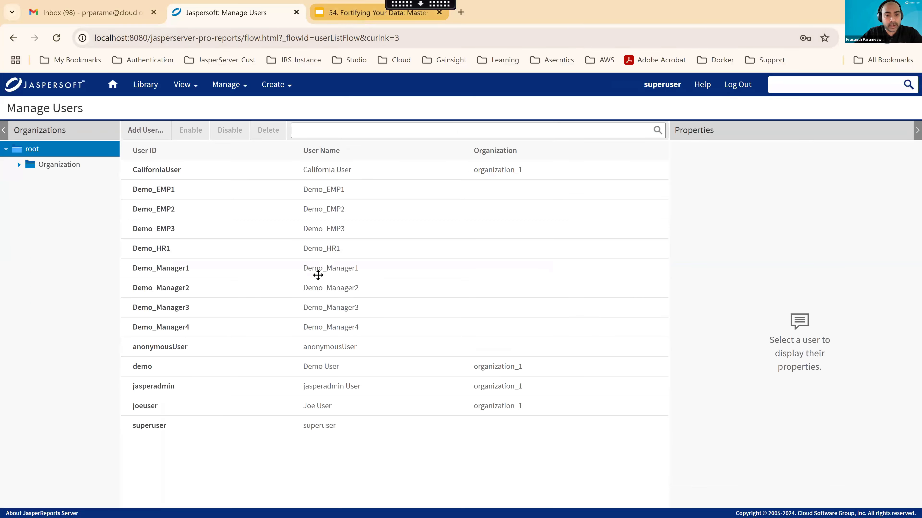
Review the Domain Security Cross Table in Google Slides, and reopen the Demo Employee Domain's security rules in JasperReports Server.
left_click(377, 13)
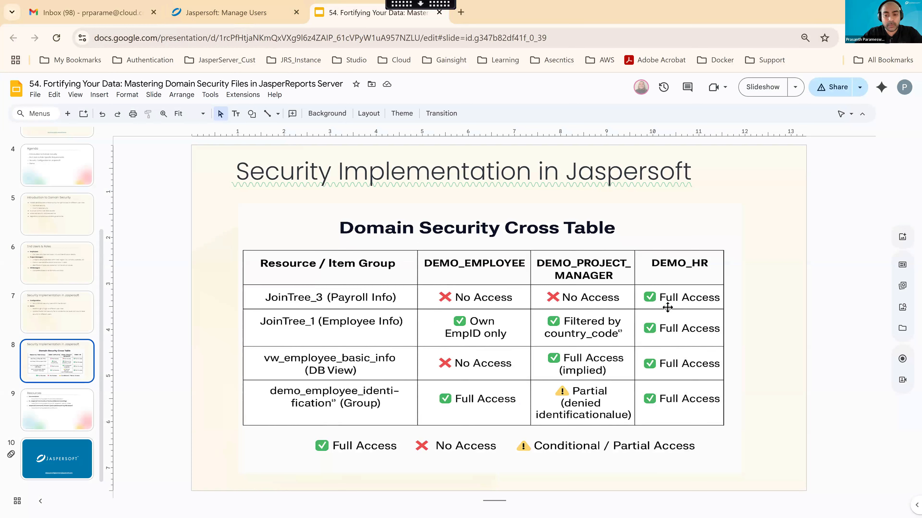
left_click(225, 12)
left_click(185, 85)
left_click(199, 124)
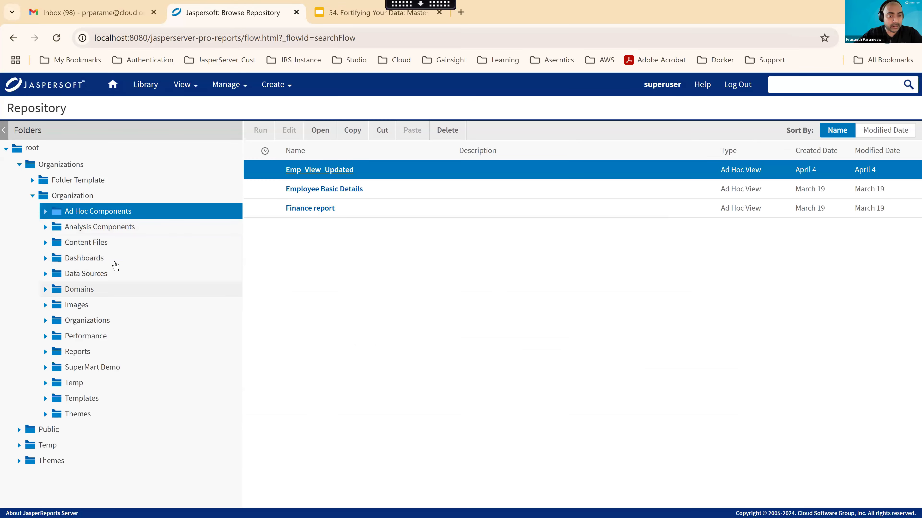
left_click(92, 289)
left_click(289, 131)
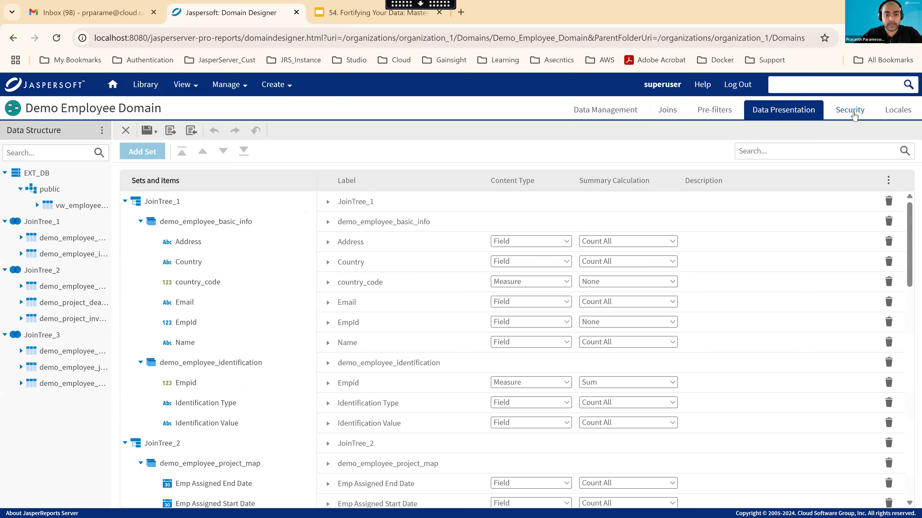
left_click(853, 116)
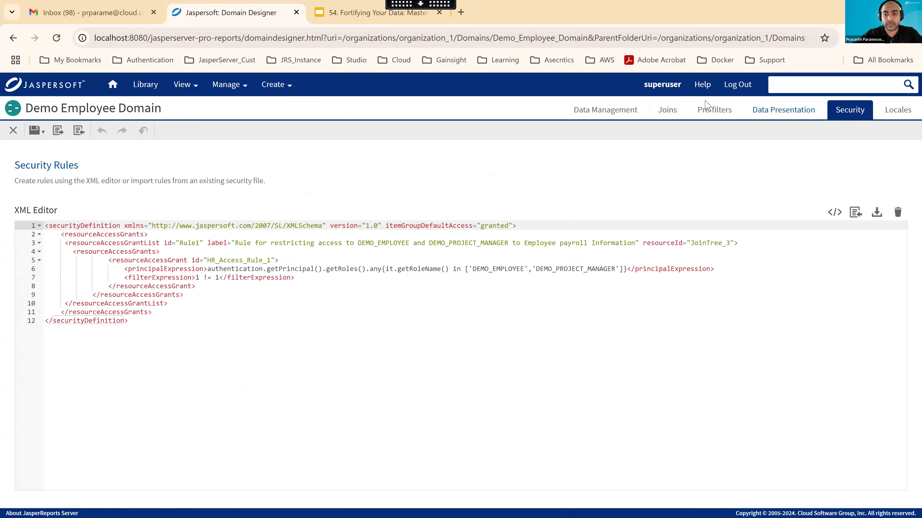
Examine the JoinTree_1 item groups in the data presentation and the JoinTree_1 access rules in the Domain Security Cross Table slide.
left_click(783, 110)
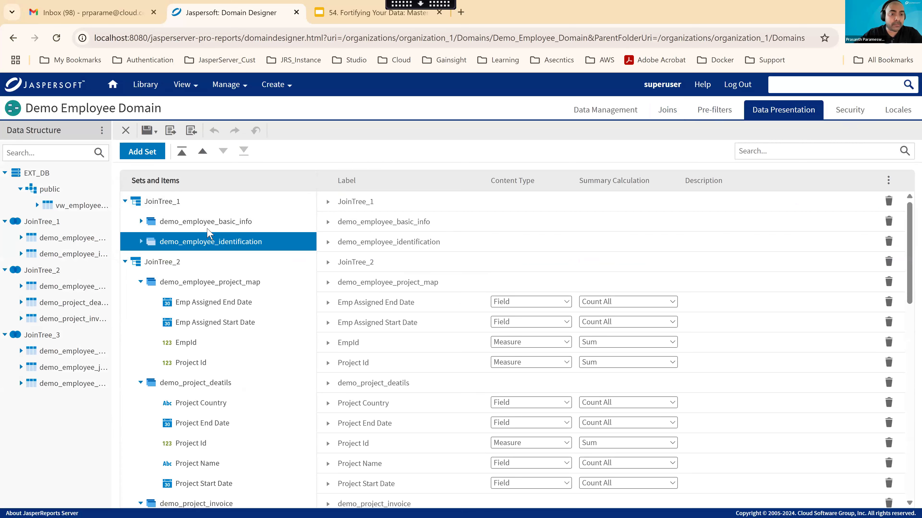
left_click(372, 13)
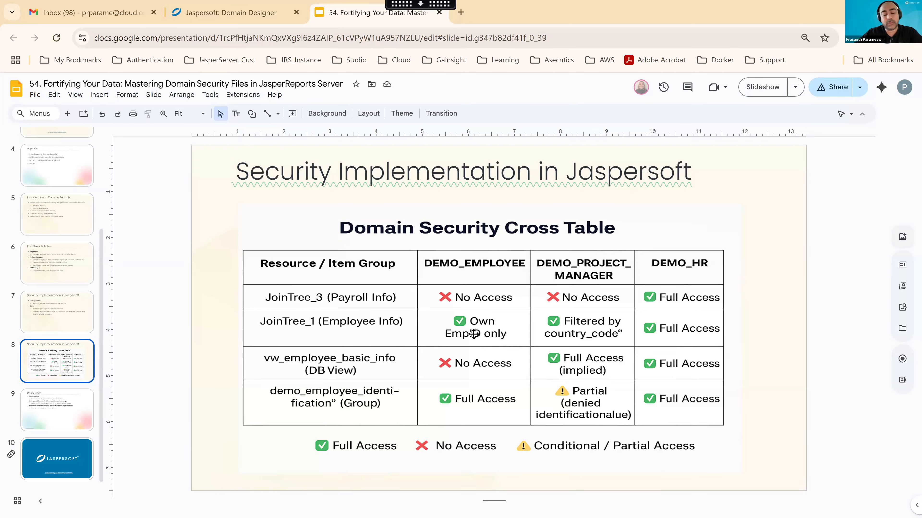
left_click(232, 14)
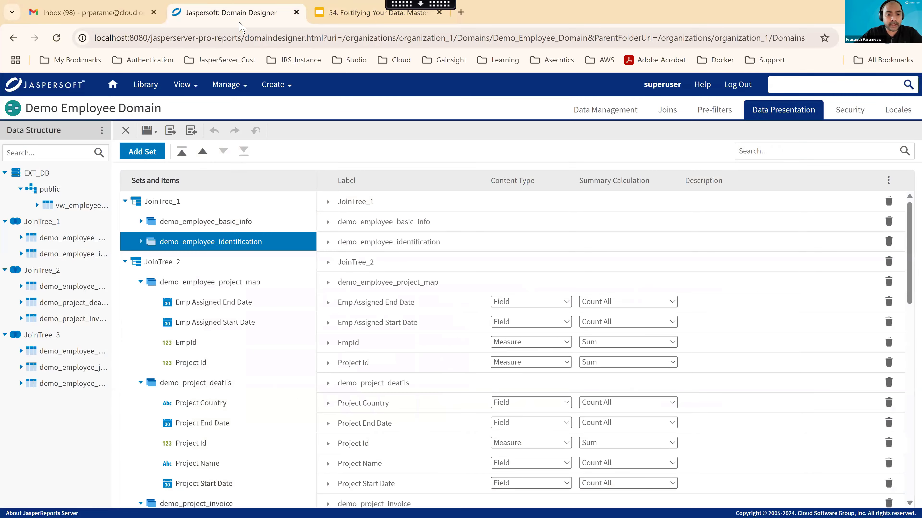
Insert a blank line above the Rule1 grant list and three blank lines below it in the domain's security XML.
left_click(843, 112)
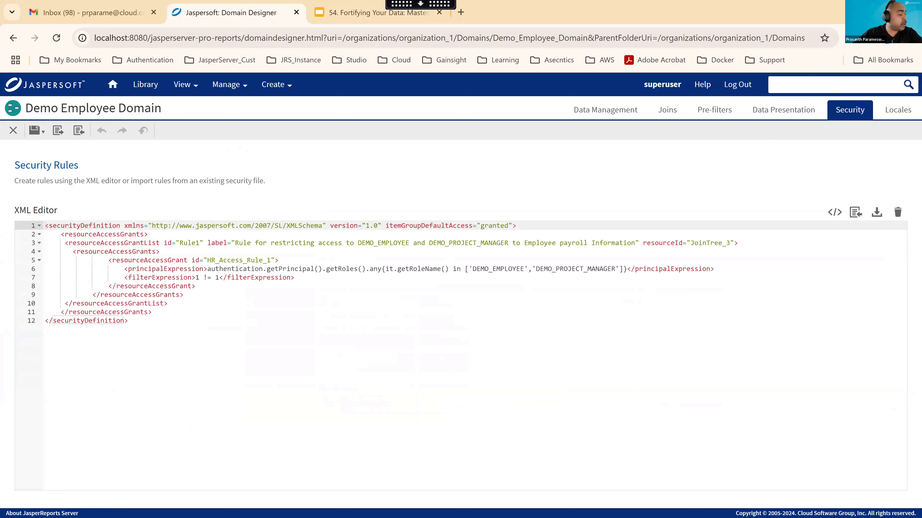
left_click(175, 306)
key("Return")
key("Return")
key("Return")
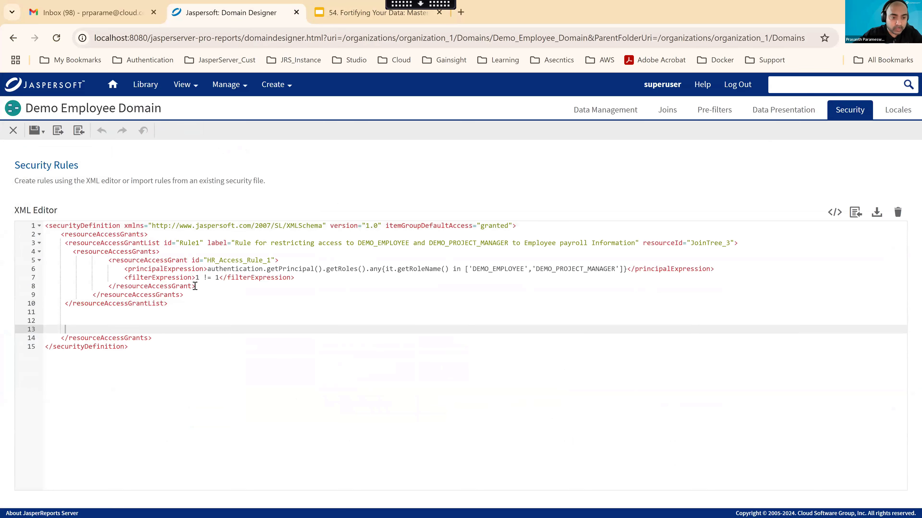
left_click(94, 247)
key("Home")
key("Return")
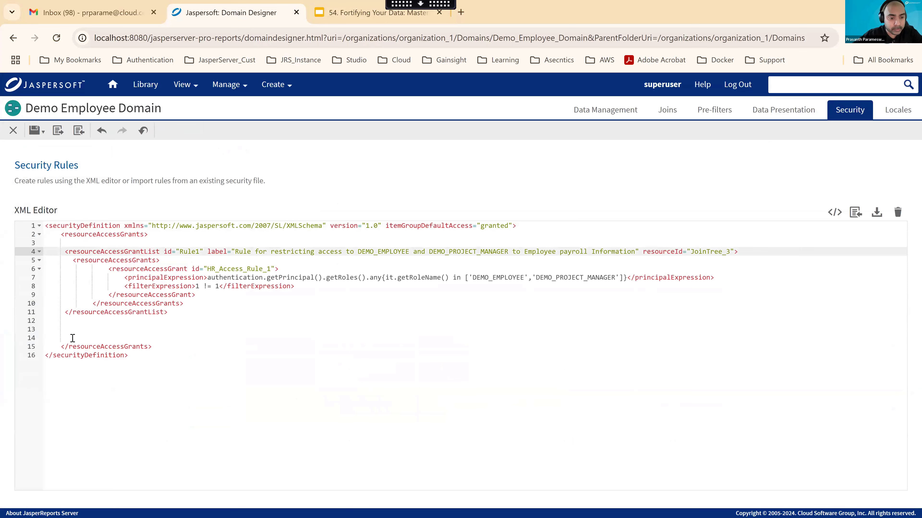
Duplicate the entire Rule1 resourceAccessGrantList block below the original, inside the outer resourceAccessGrants element.
left_click(74, 327)
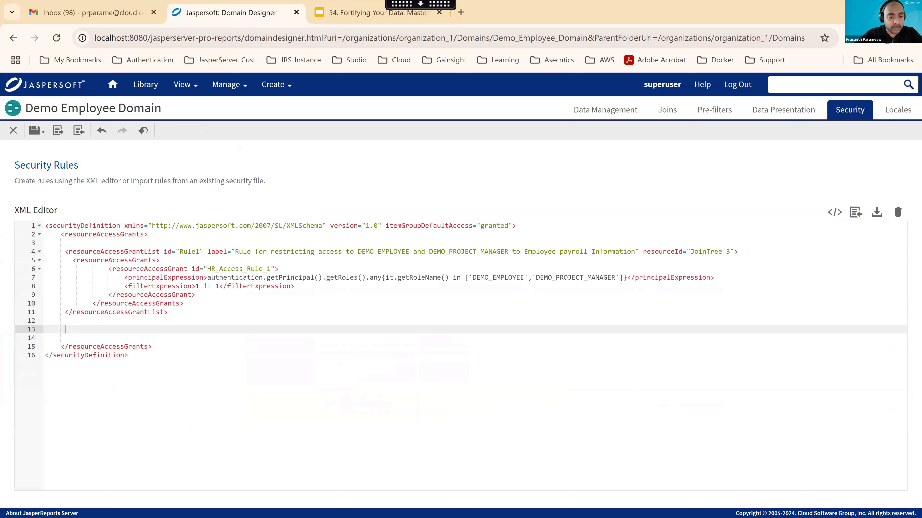
left_click_drag(173, 314, 66, 256)
key("ctrl+c")
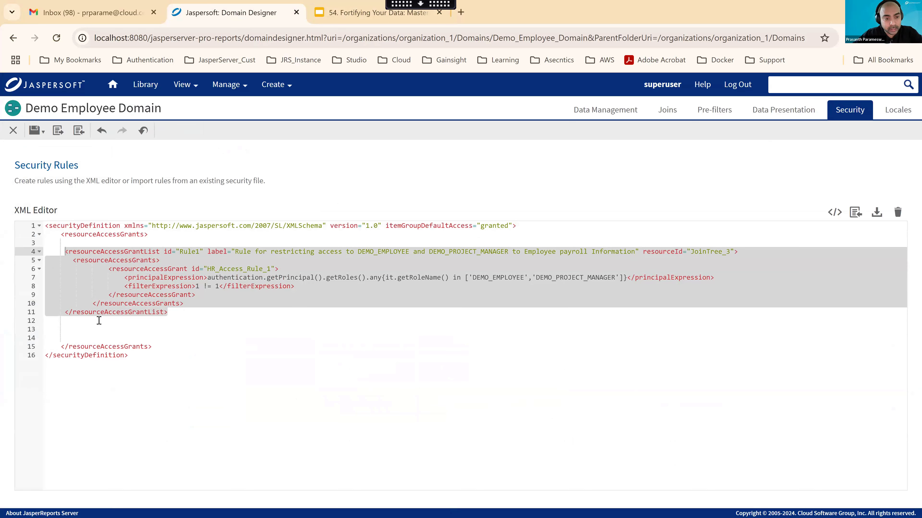
left_click(73, 325)
key("ctrl+v")
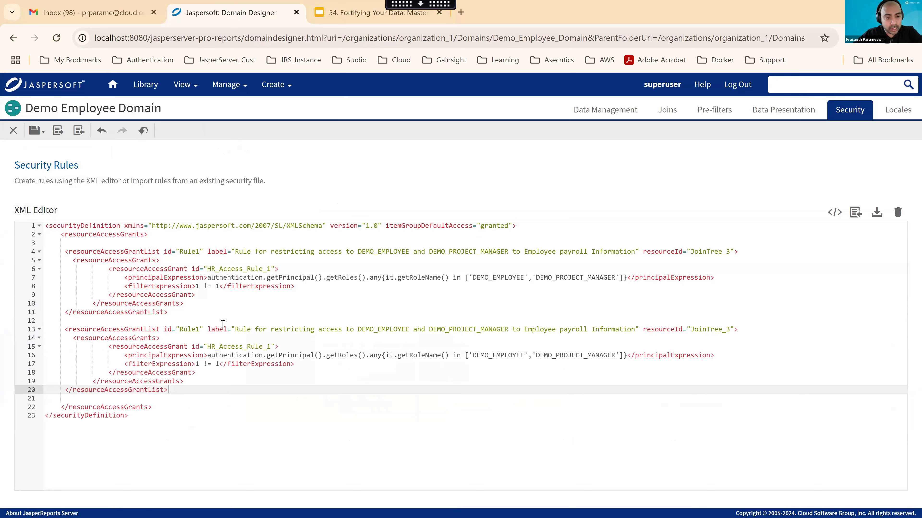
Set the duplicated grant list's id to Rule2 and its label to "Rule for restricting access to DEMO_EMPLOYEE to view only the employee information based on EmpId".
left_click(196, 331)
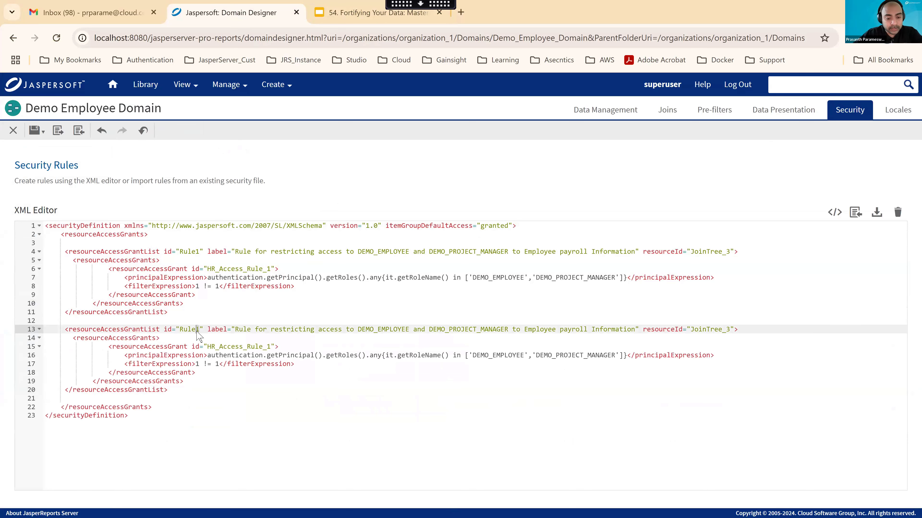
key("BackSpace")
type("2")
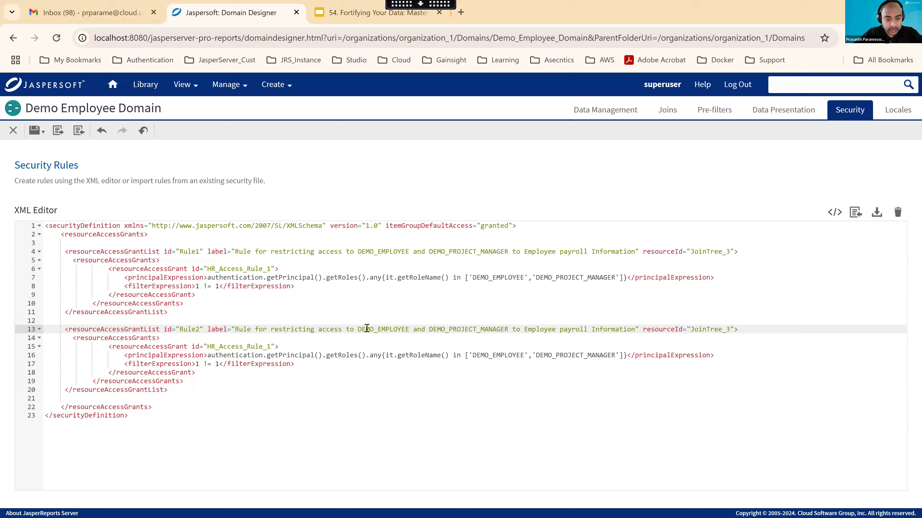
left_click_drag(234, 329, 637, 329)
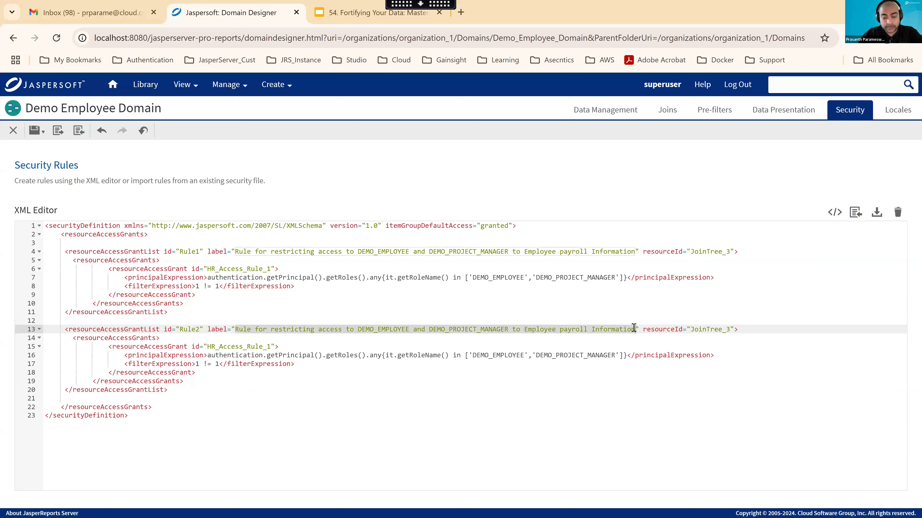
key("ctrl+v")
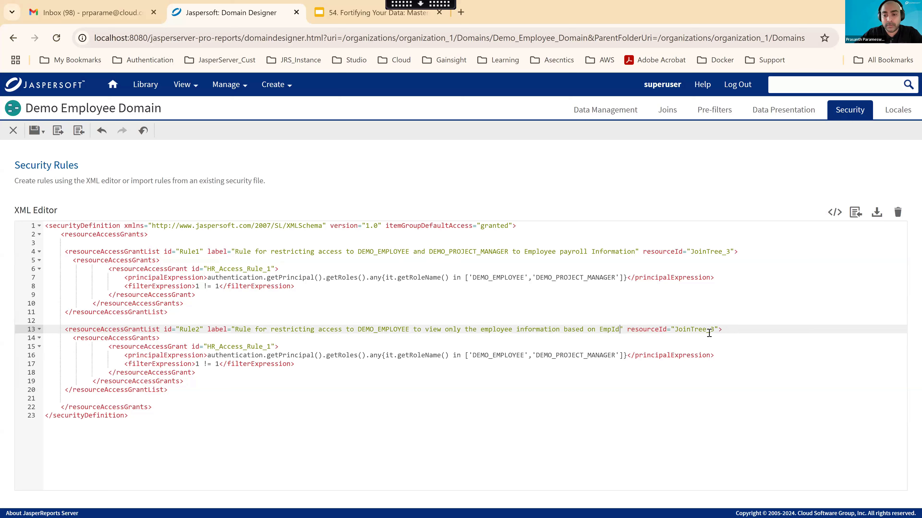
Check the ID of JoinTree_1 in the data presentation and set Rule2's resourceId to JoinTree_1.
double_click(689, 327)
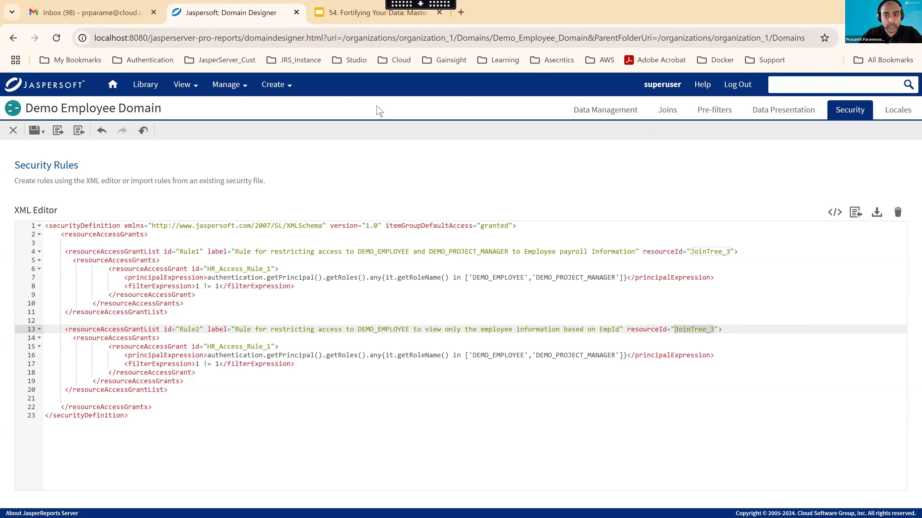
left_click(791, 111)
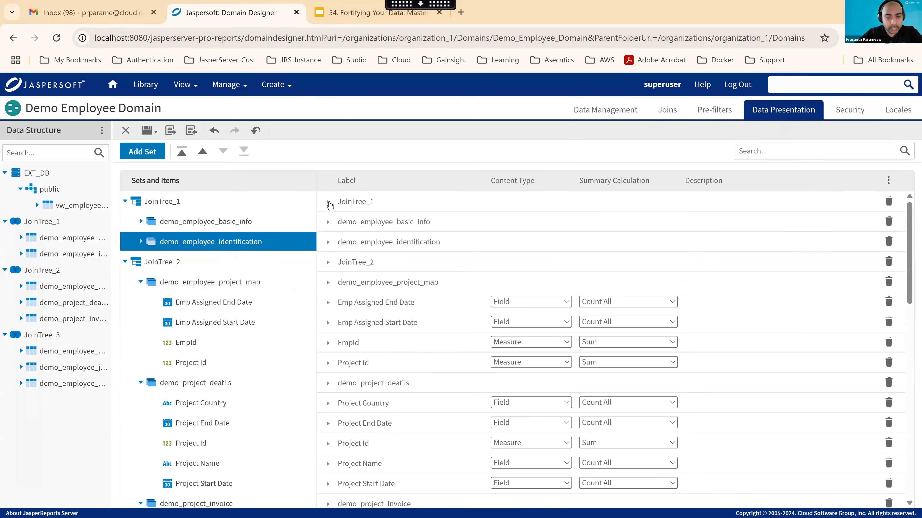
left_click(328, 203)
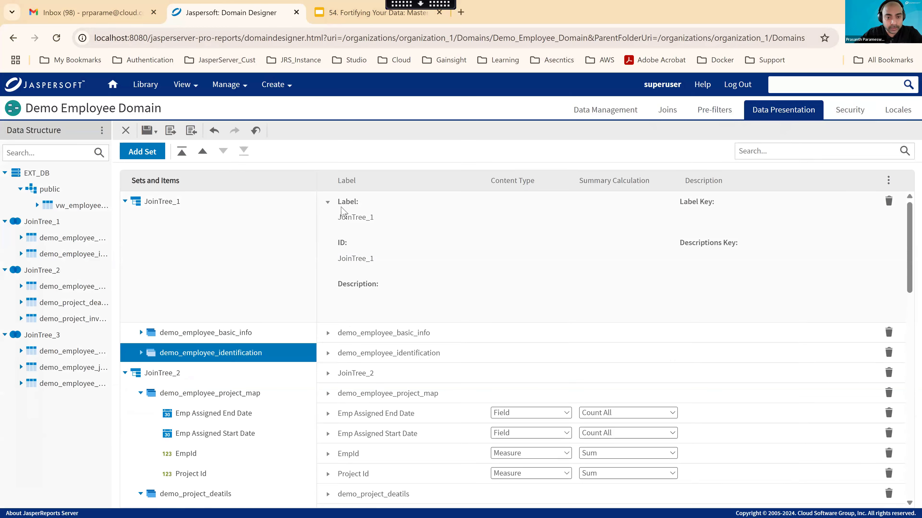
left_click(358, 259)
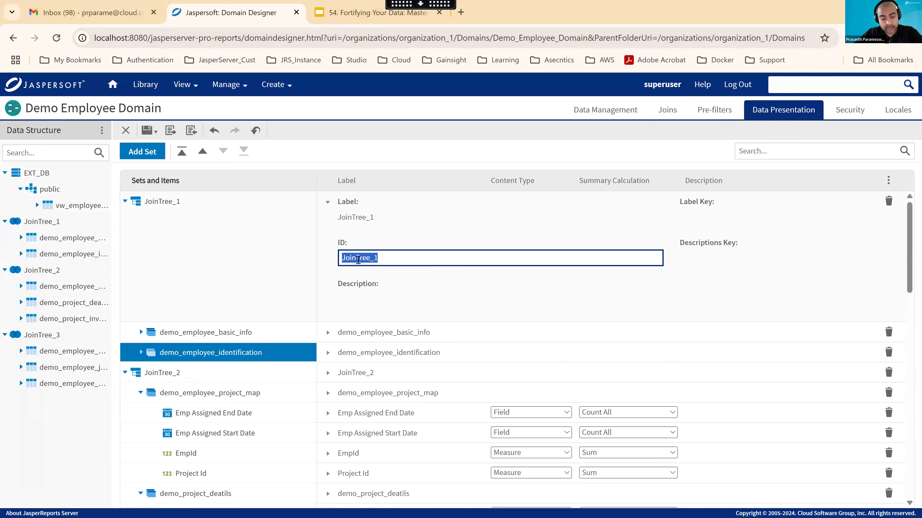
left_click(864, 116)
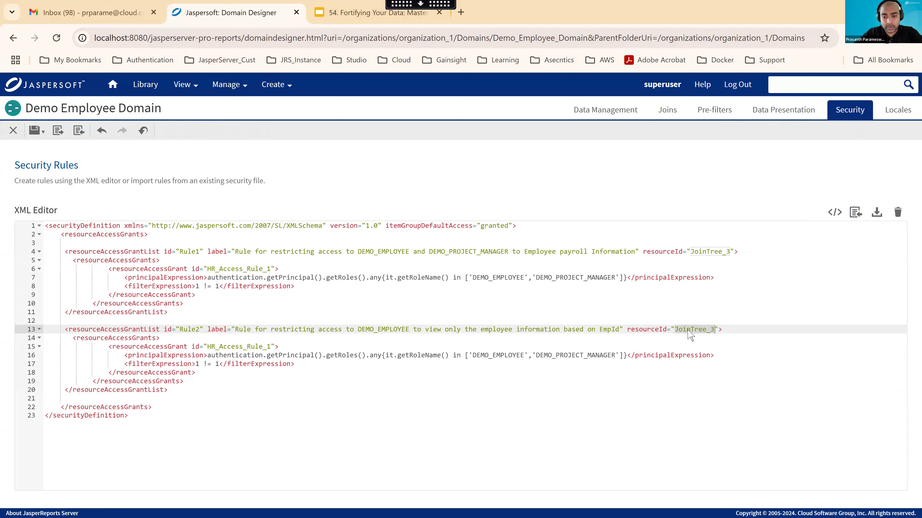
key("BackSpace")
type("1")
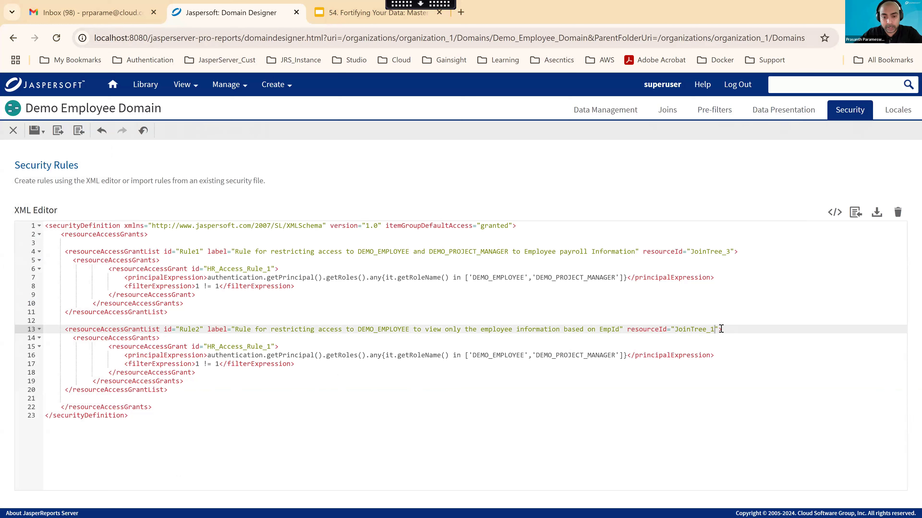
Rename Rule2's resourceAccessGrant id to Emp_Access_Rule_1 and remove DEMO_PROJECT_MANAGER from its principal expression.
double_click(226, 349)
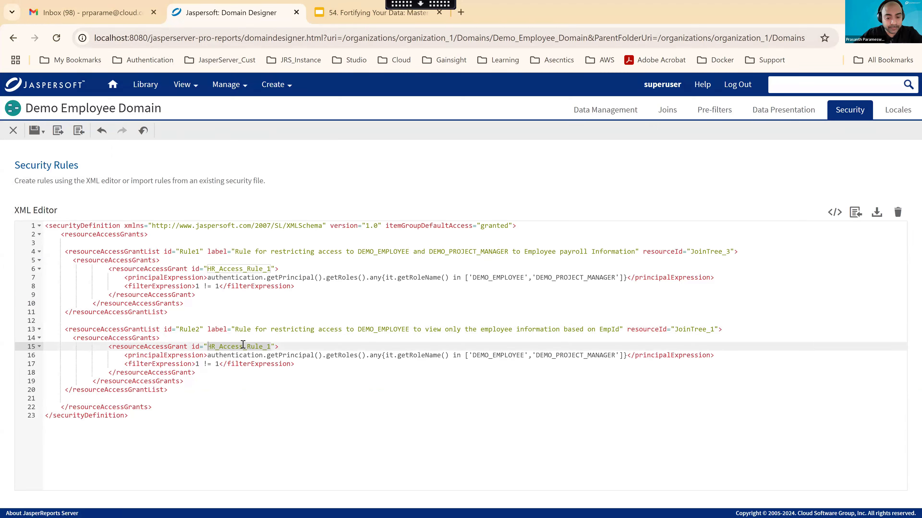
type("Emp_Access_Rule_1")
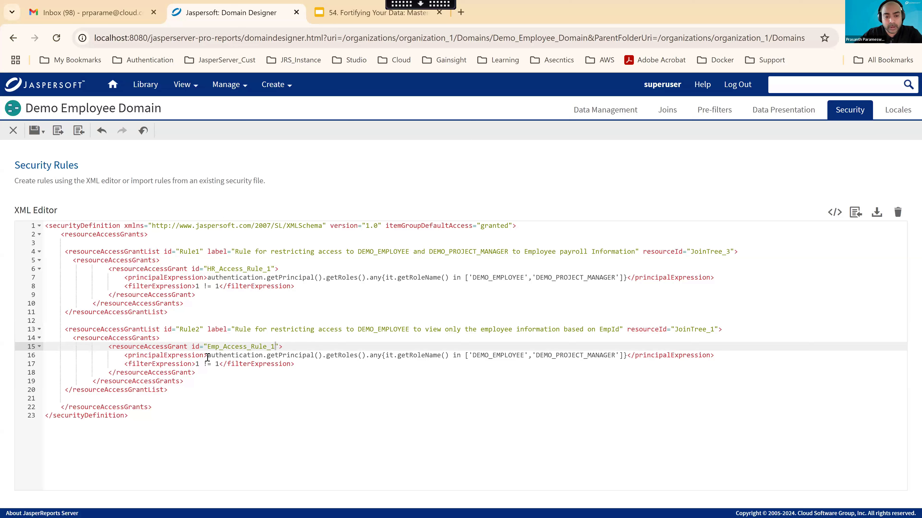
left_click_drag(207, 355, 366, 355)
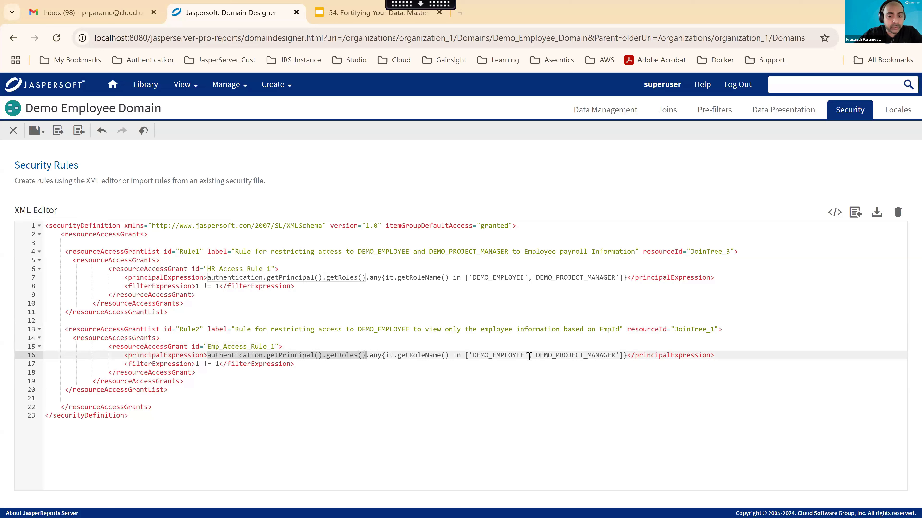
left_click_drag(529, 357, 620, 356)
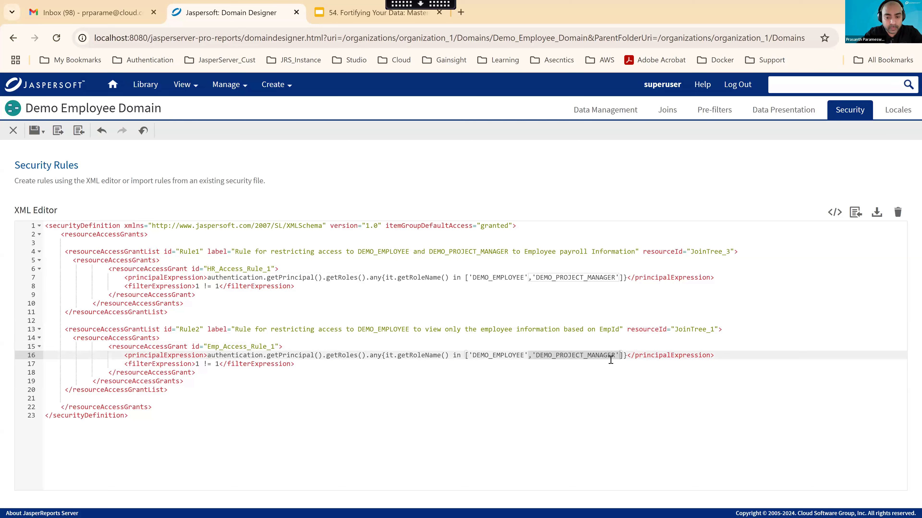
key("BackSpace")
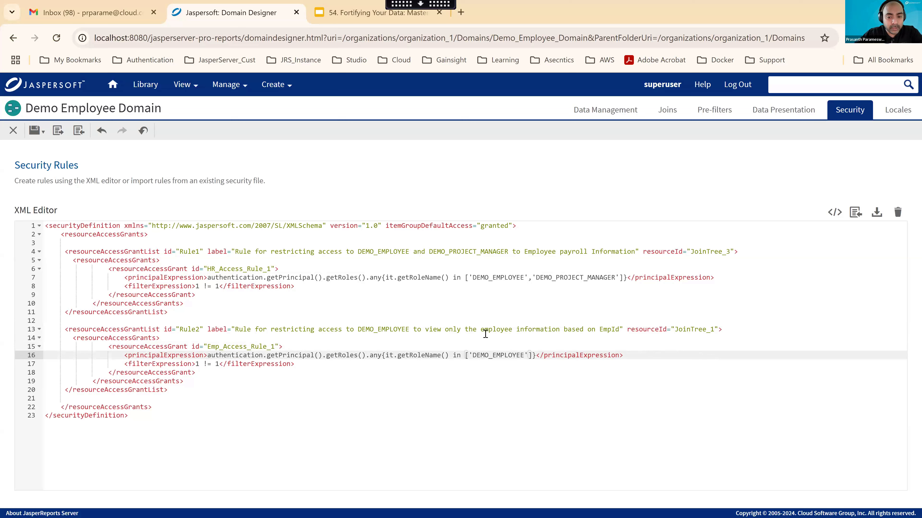
Replace Rule2's filter expression with demo_employee_basic_info.empid in (groovy('authentication.getPrincipal().getAttributes().find{it.attrName == "Empid"}.attrValue')).
left_click_drag(480, 329, 620, 328)
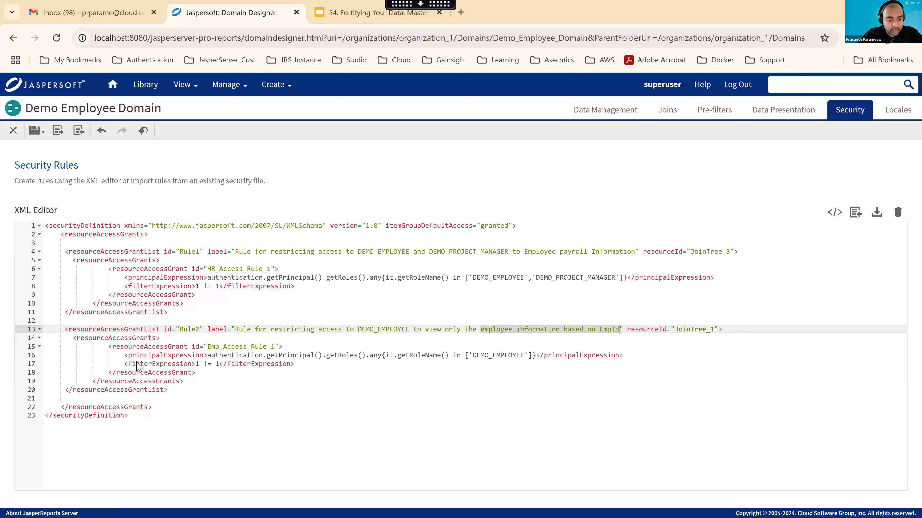
left_click_drag(124, 364, 316, 359)
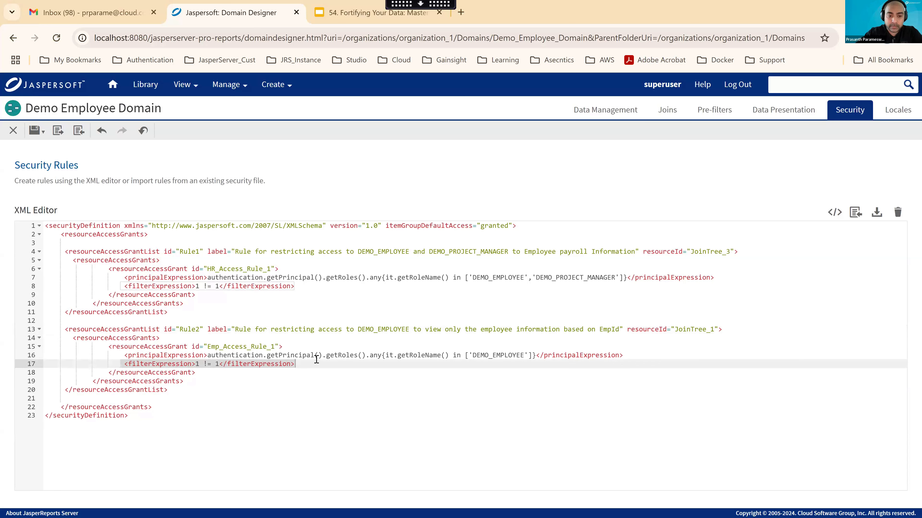
key("Delete")
type("<filterExpression>demo_employee_basic_info.empid in (groovy('authentication.getPrincipal().getAttributes().find{it.attrName == \"Empid\"}.attrValue'))</filterExpression>")
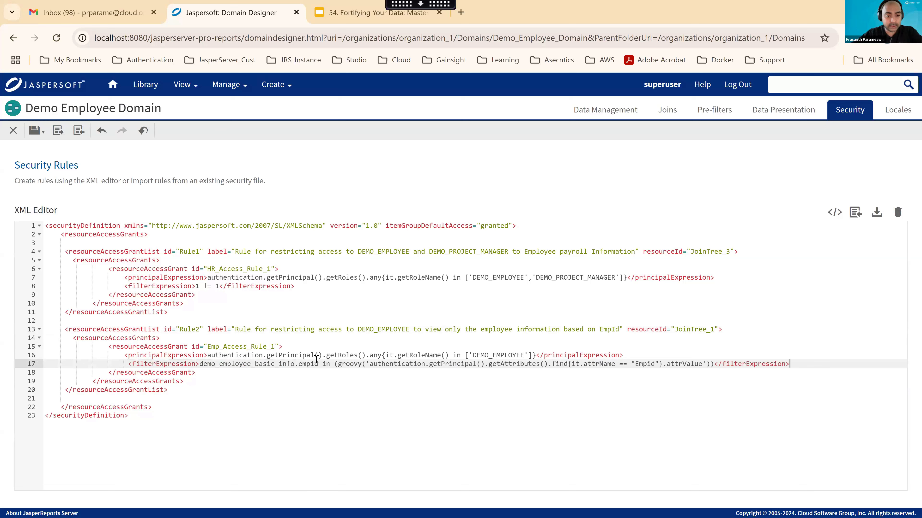
Compare the field reference in Rule2's filter expression with the ID and source of EmpId under demo_employee_basic_info in the data presentation.
double_click(244, 364)
double_click(481, 355)
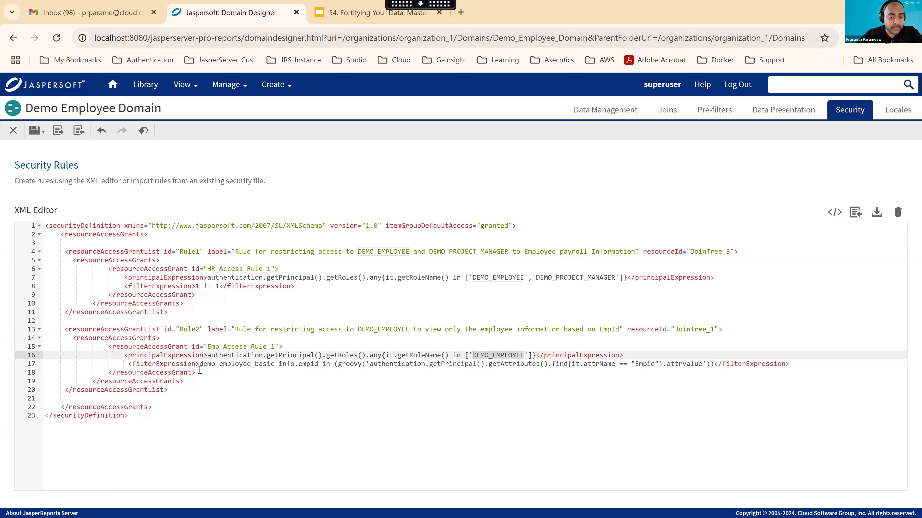
left_click_drag(201, 364, 319, 366)
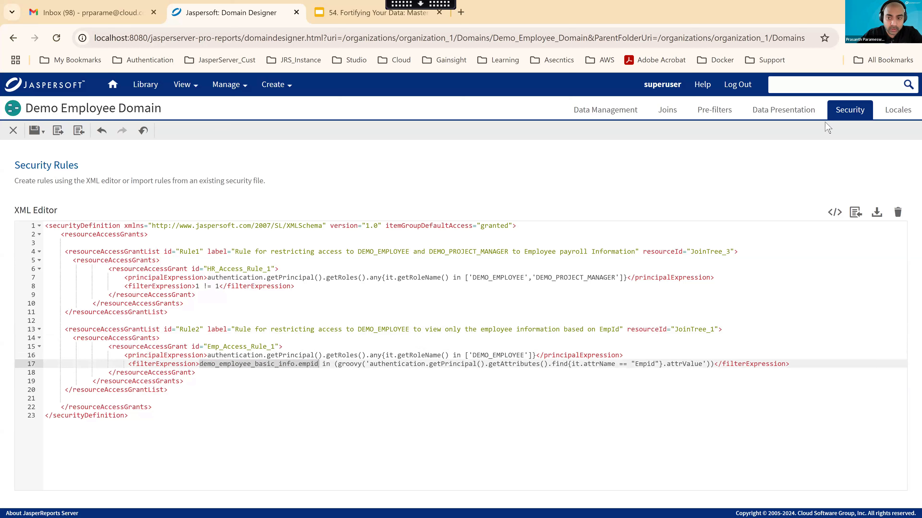
left_click(789, 117)
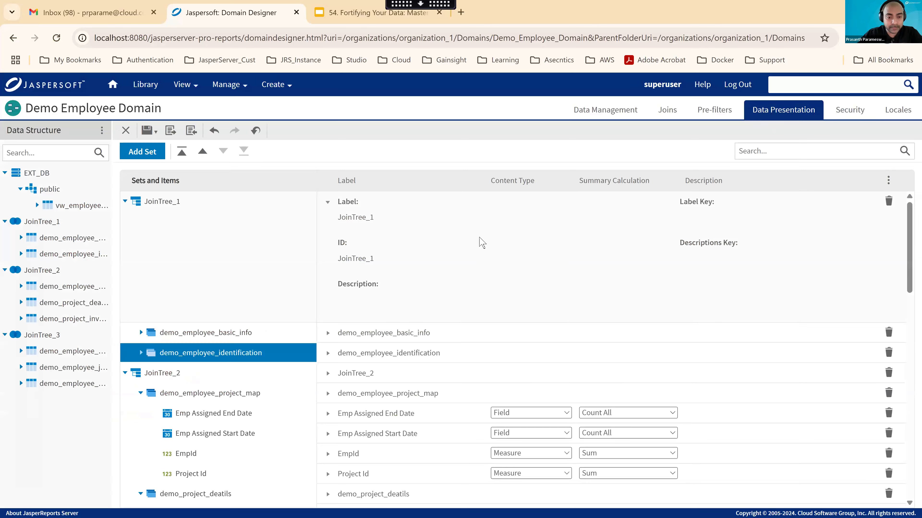
left_click(846, 113)
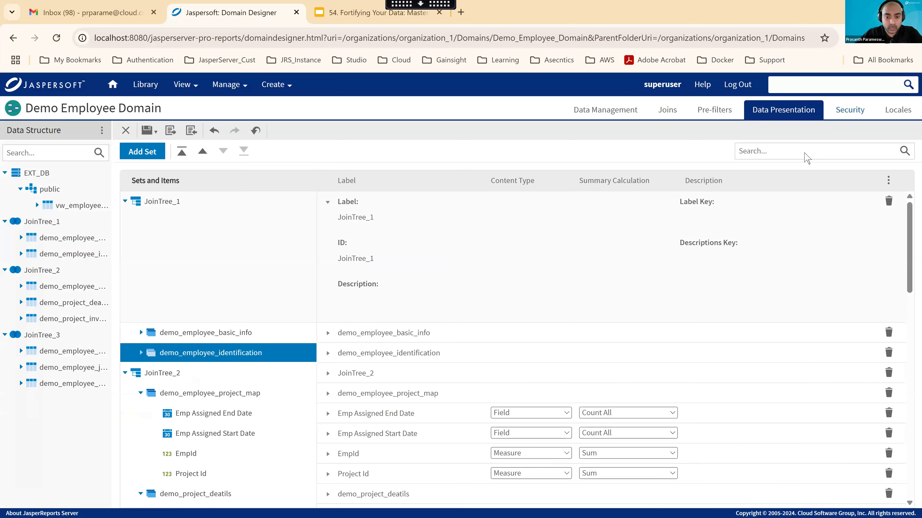
double_click(248, 364)
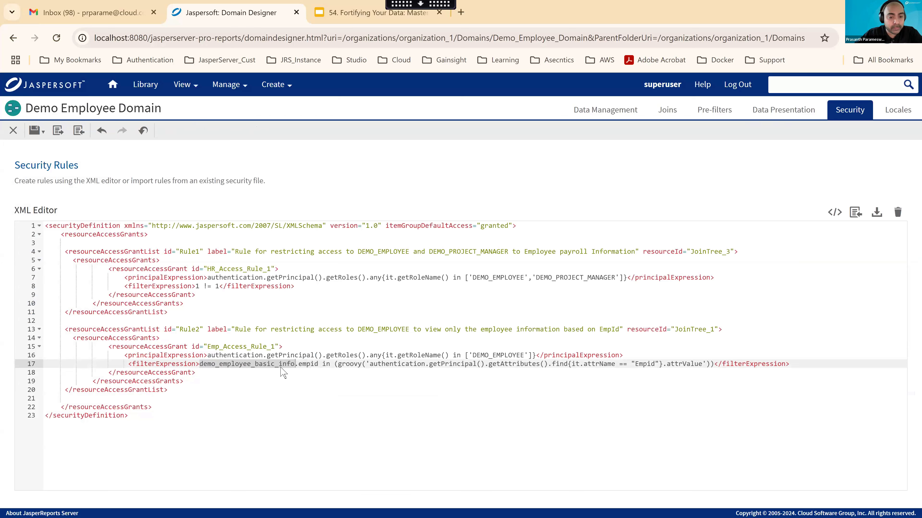
left_click(785, 115)
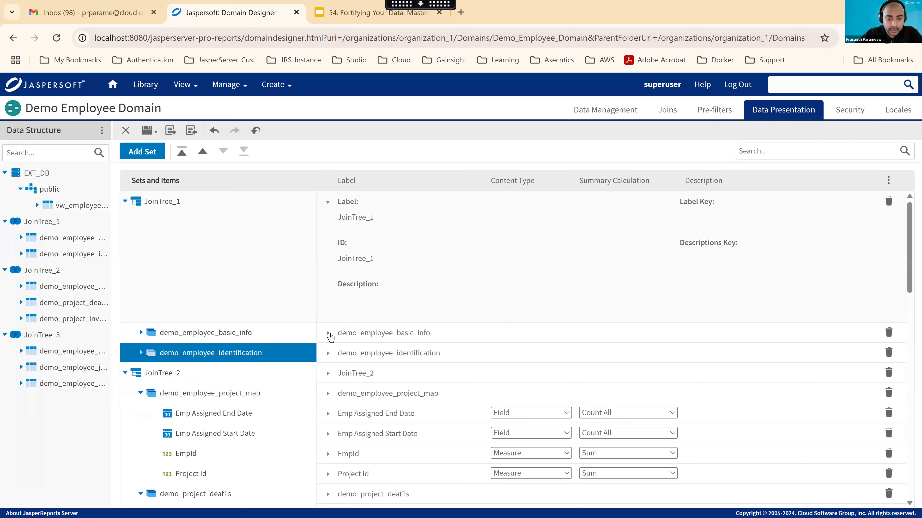
left_click(328, 334)
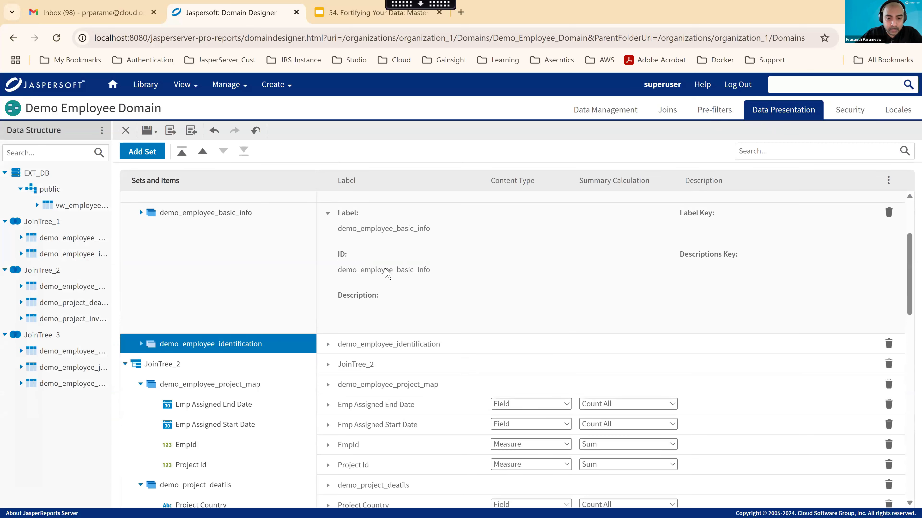
scroll(343, 321, "up", 3)
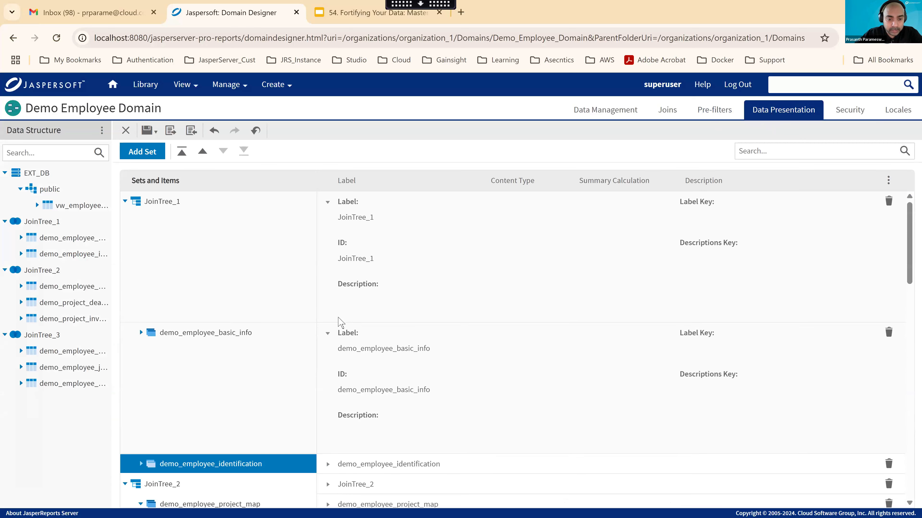
left_click(328, 202)
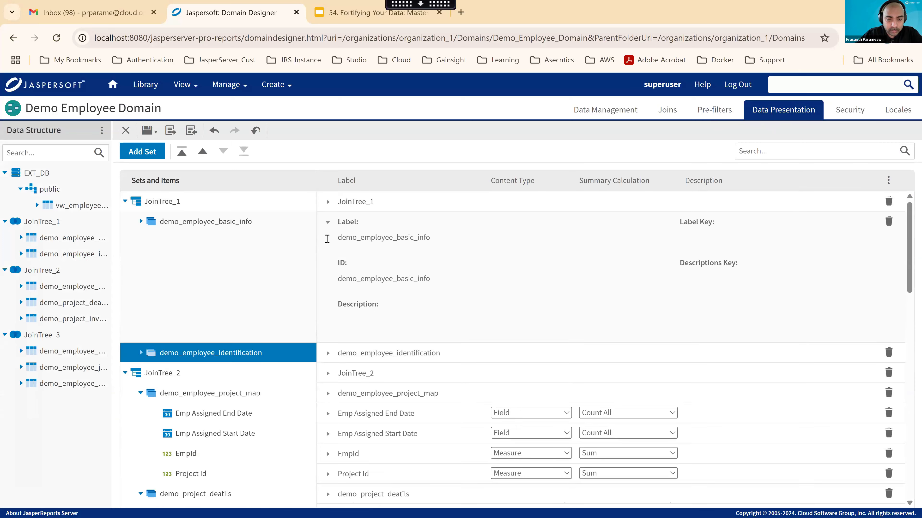
left_click(328, 223)
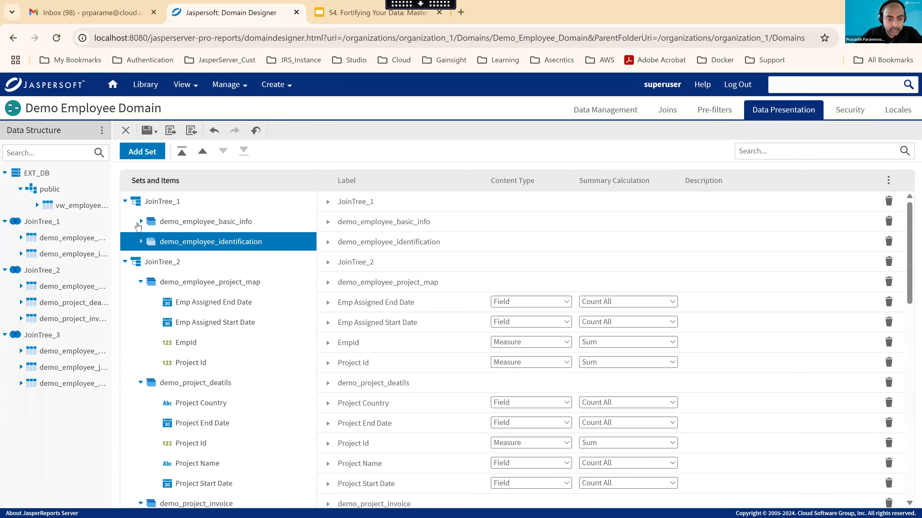
left_click(141, 221)
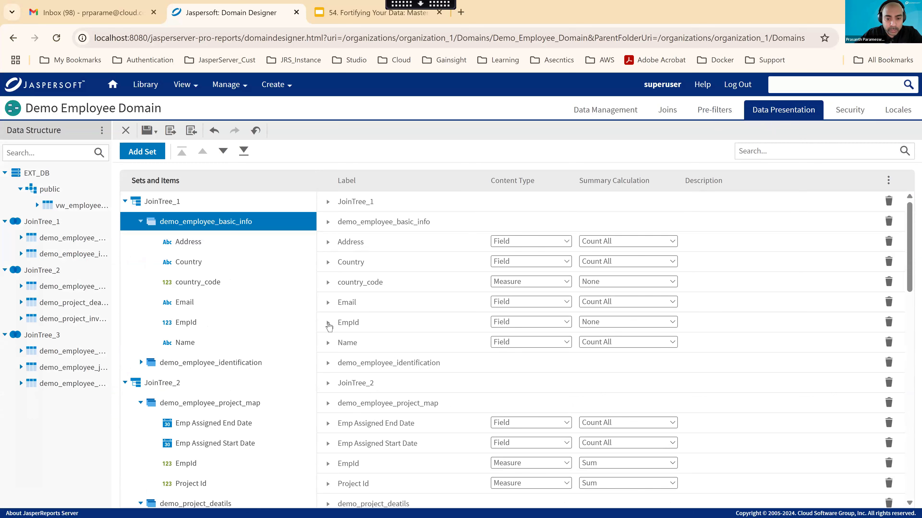
left_click(328, 323)
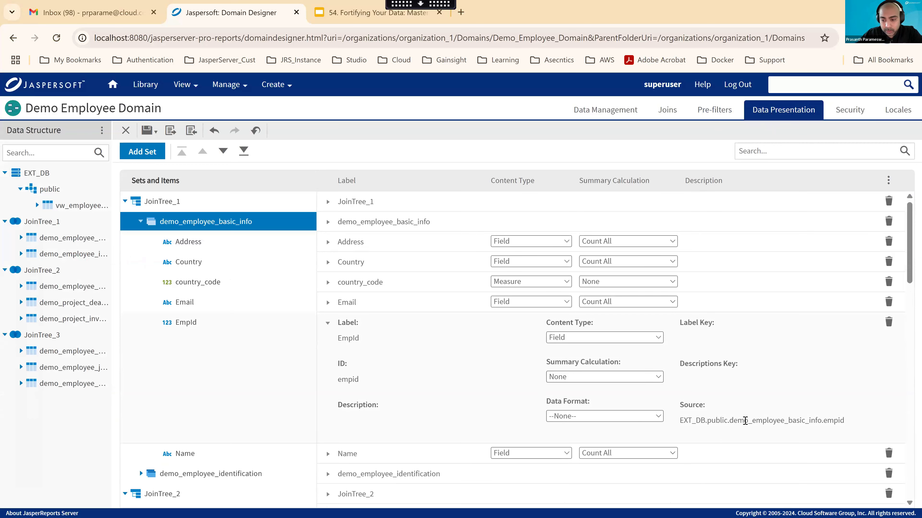
left_click_drag(730, 421, 844, 421)
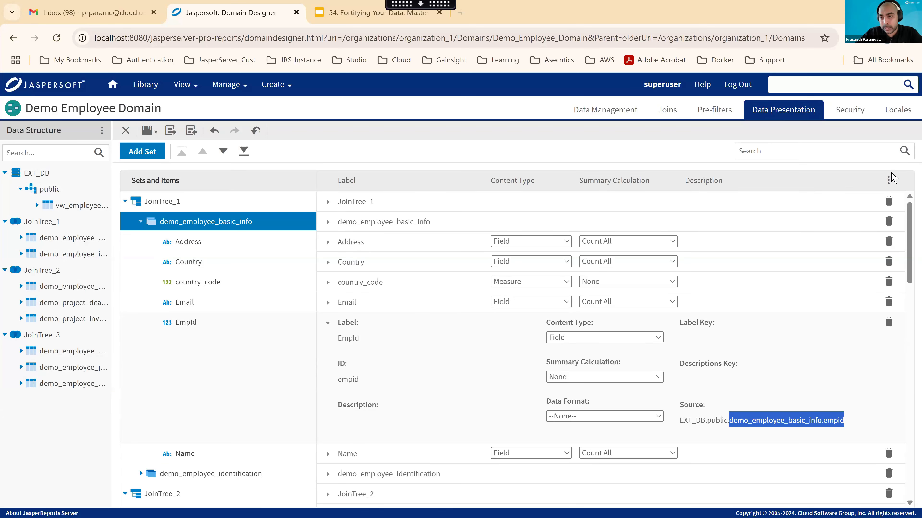
Review Rule2's filter expression in the security rules, covering the empid field, the principal's attributes and the Empid attribute name.
left_click(845, 111)
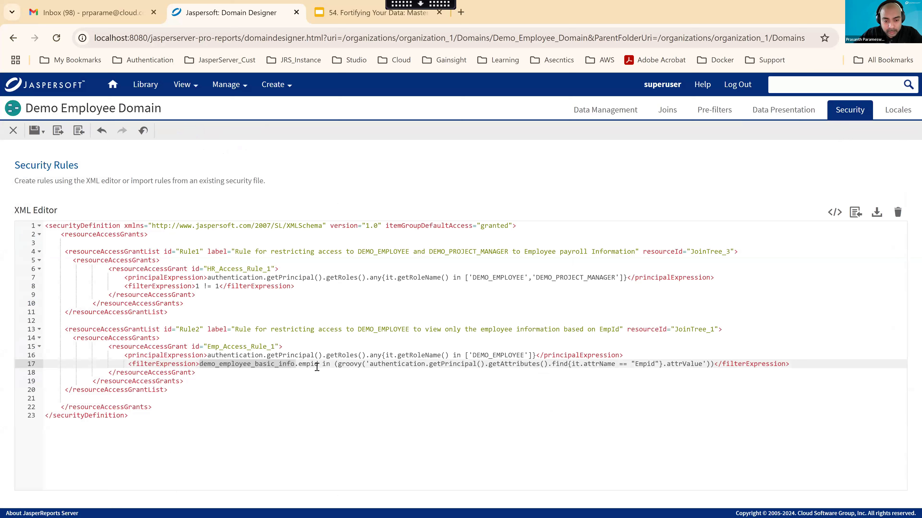
left_click_drag(314, 364, 204, 364)
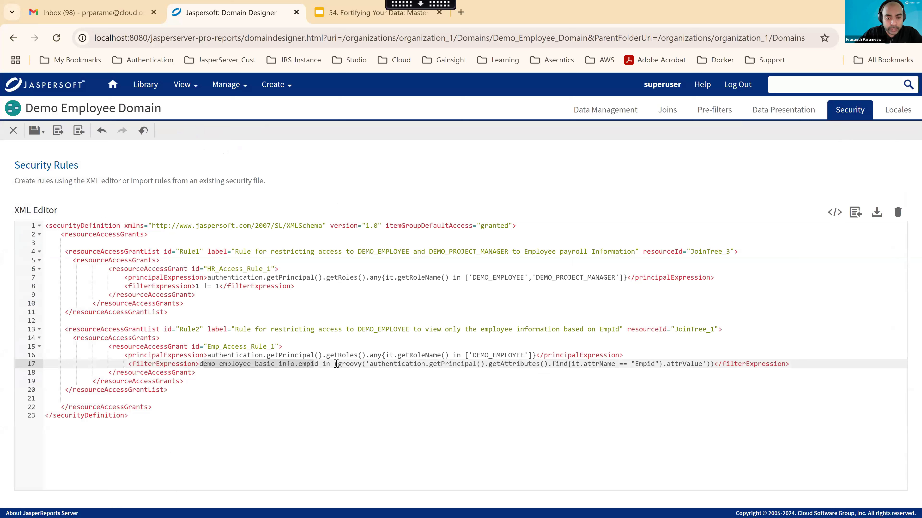
left_click_drag(334, 364, 482, 364)
left_click(391, 364)
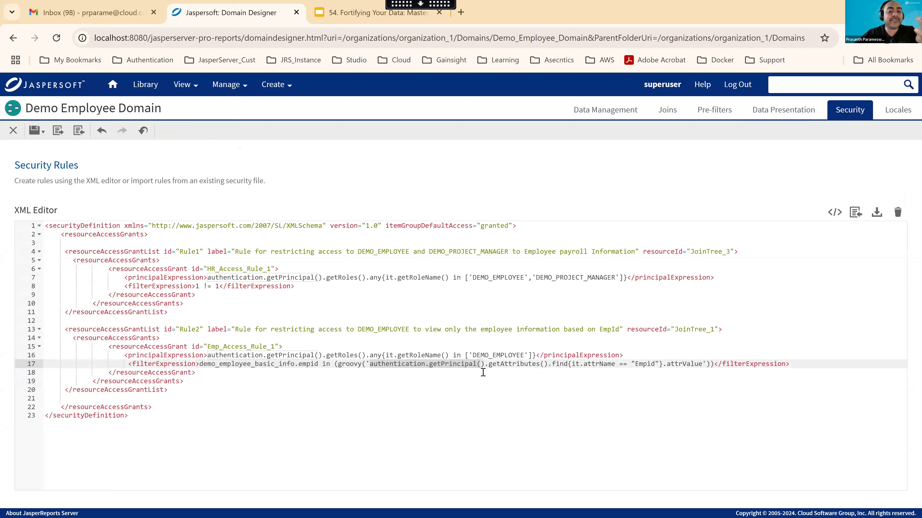
left_click_drag(488, 363, 548, 365)
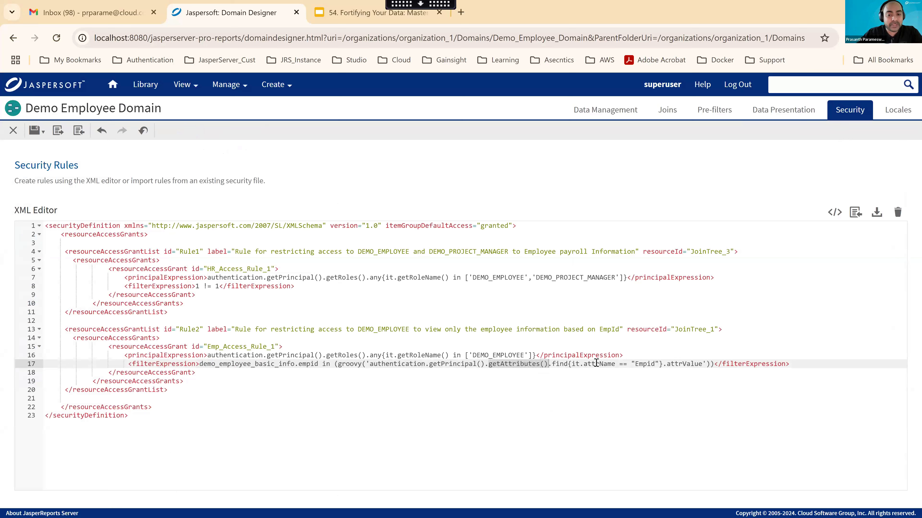
double_click(642, 364)
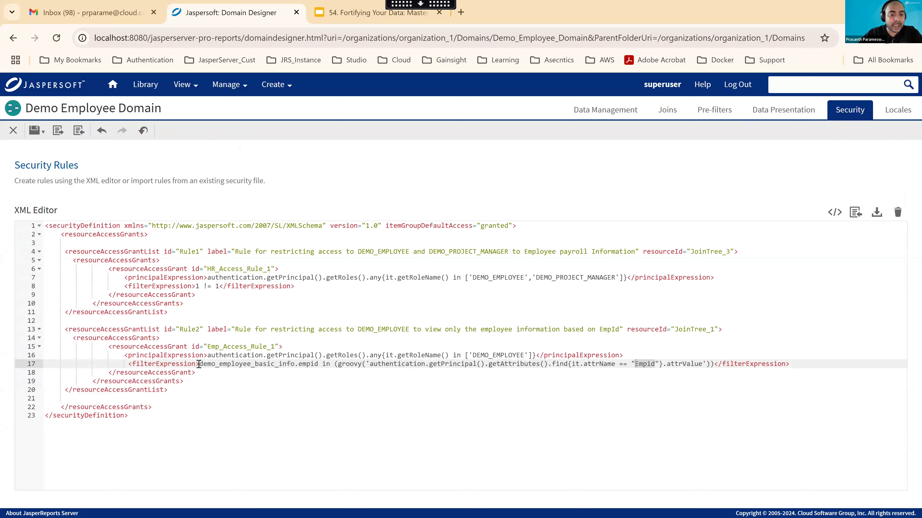
left_click_drag(199, 364, 714, 365)
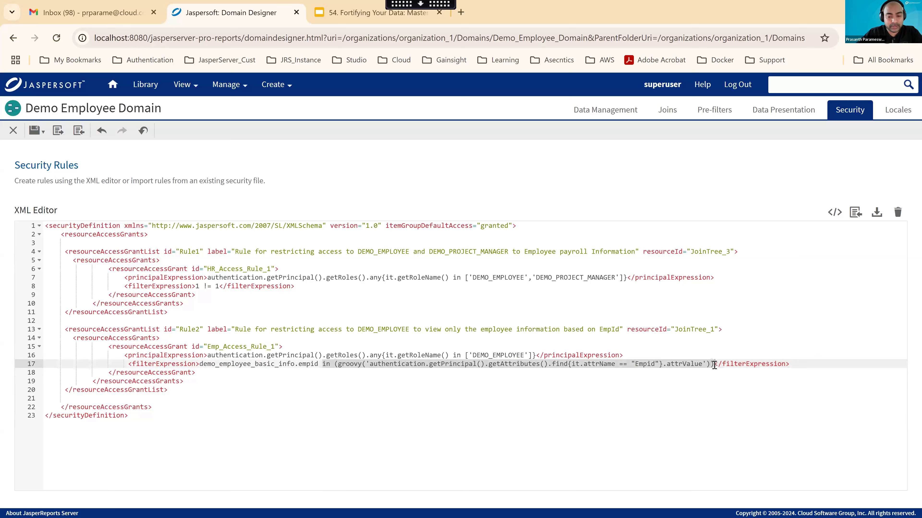
Save the Demo Employee Domain with its updated security rules and go to the repository.
left_click(34, 136)
left_click(51, 154)
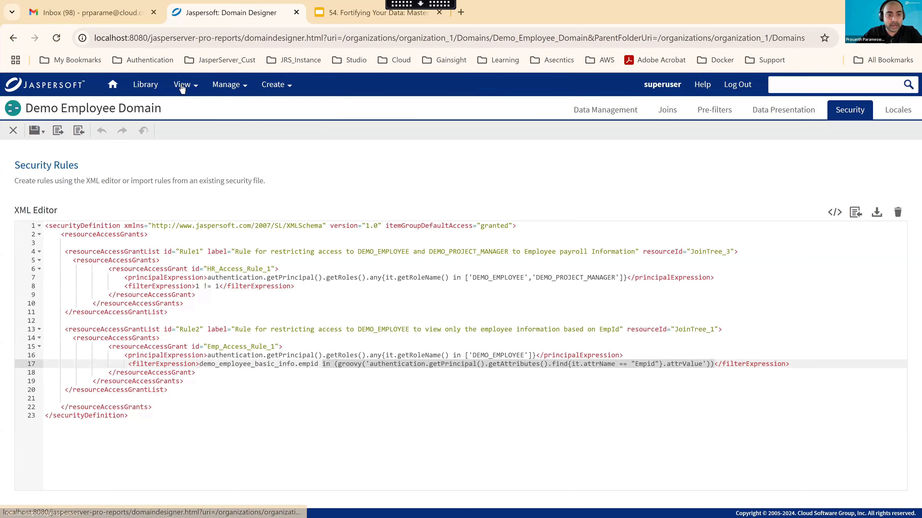
mouse_move(184, 84)
left_click(192, 130)
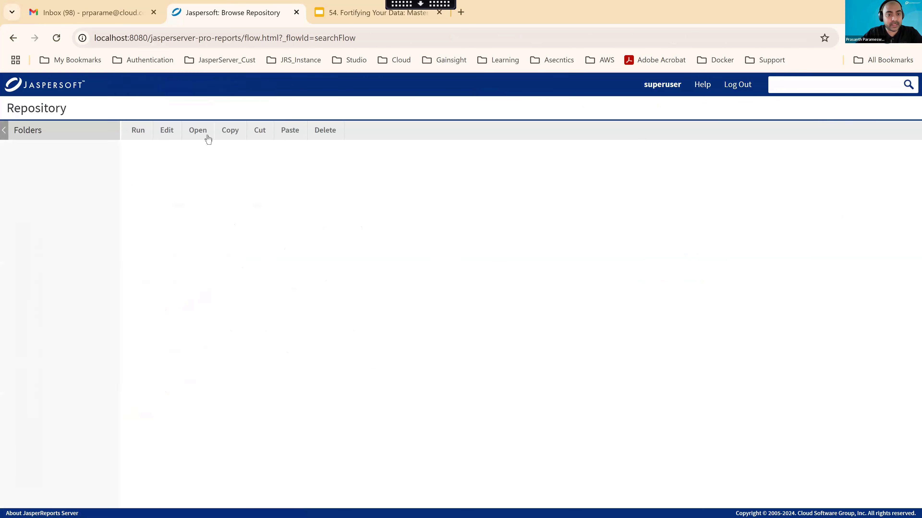
Log in as Demo_EMP2 from user management, check the rows in the Employee Basic Details view, and log out of that account.
mouse_move(229, 84)
left_click(228, 125)
left_click(308, 189)
left_click(740, 495)
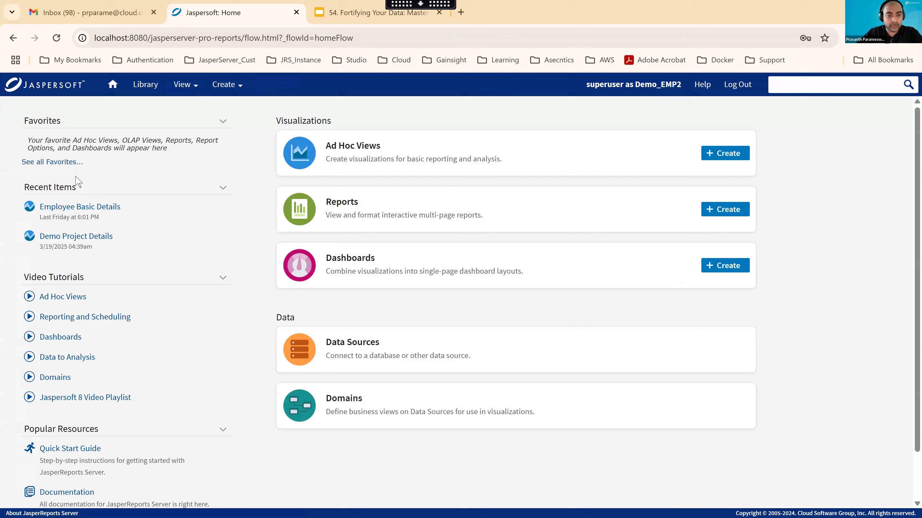
left_click(66, 207)
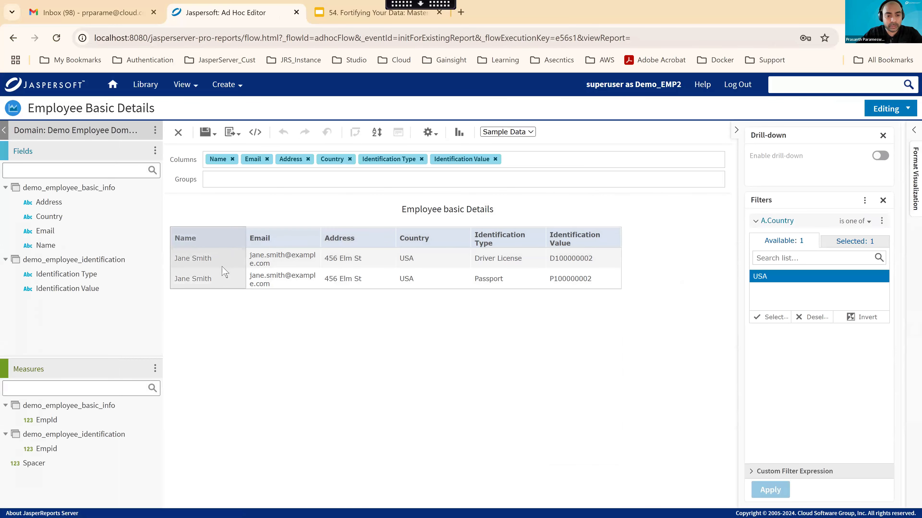
left_click(733, 86)
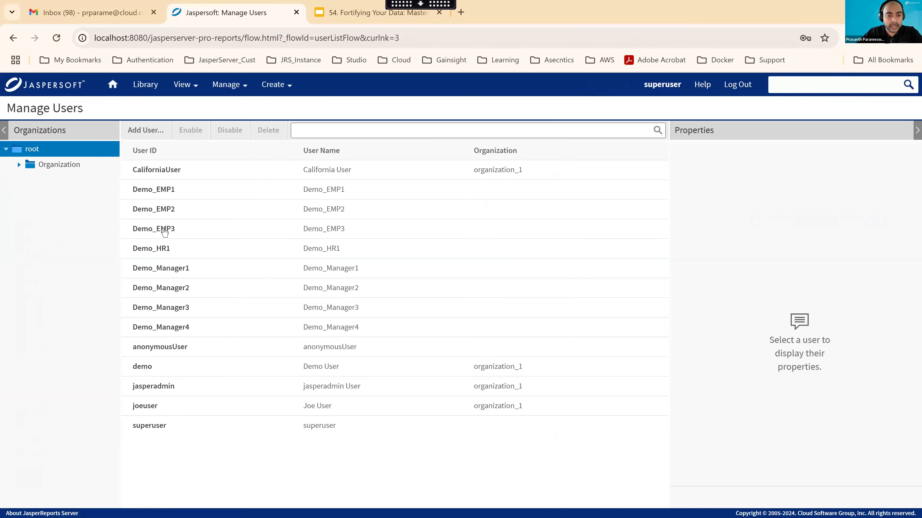
Log in as Demo_Manager1, examine the employees listed in the Employee Basic Details view, and log out of that account.
left_click(162, 270)
left_click(749, 498)
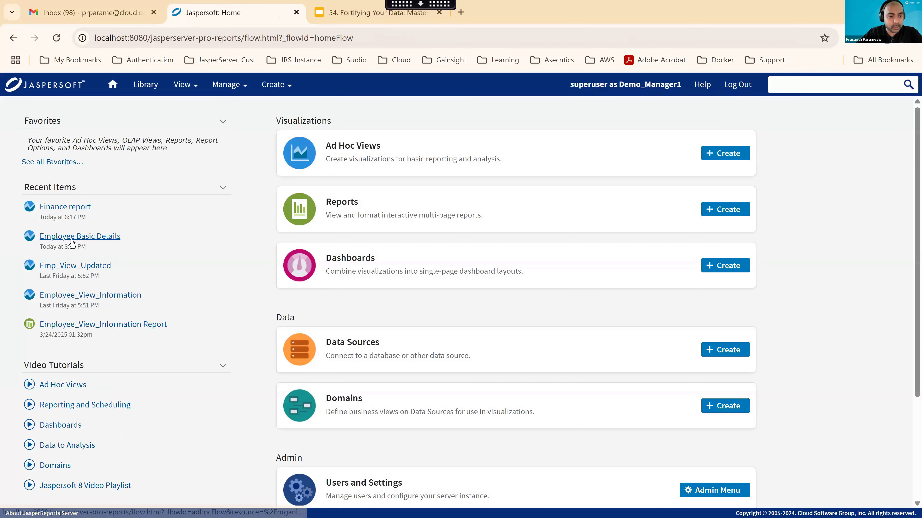
left_click(72, 239)
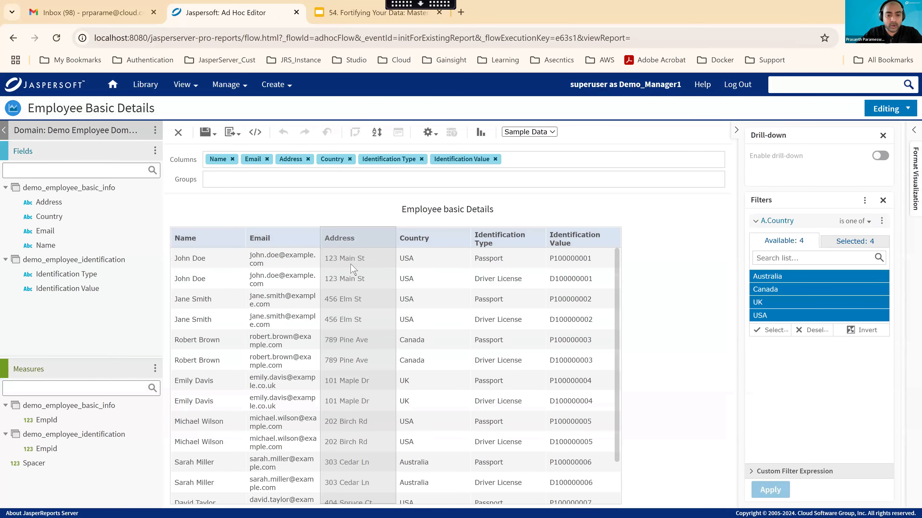
scroll(324, 327, "down", 1)
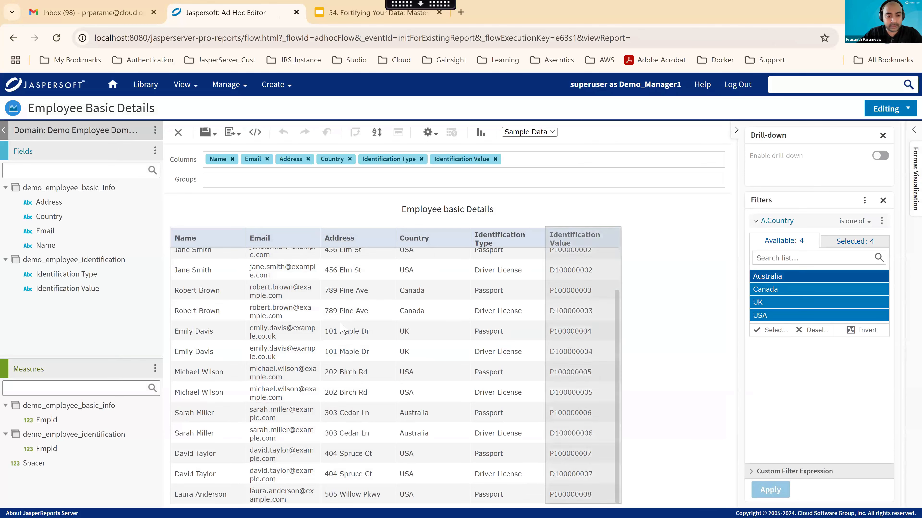
scroll(399, 288, "up", 1)
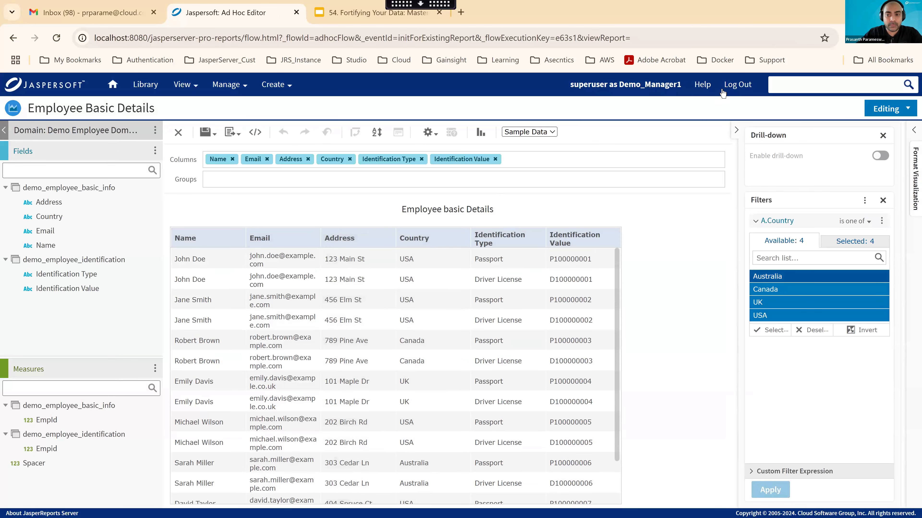
left_click(740, 85)
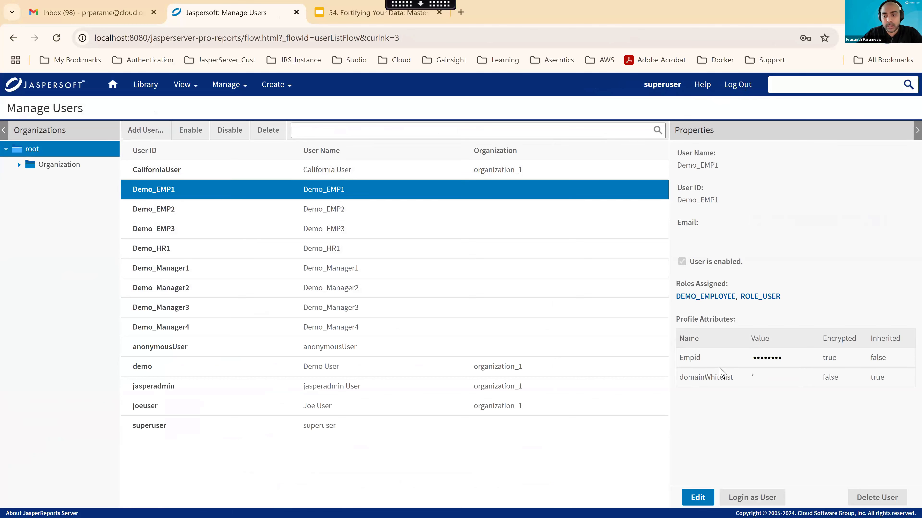
Log in as Demo_EMP1, check the rows in the Employee Basic Details view, and log out of that account.
left_click(748, 500)
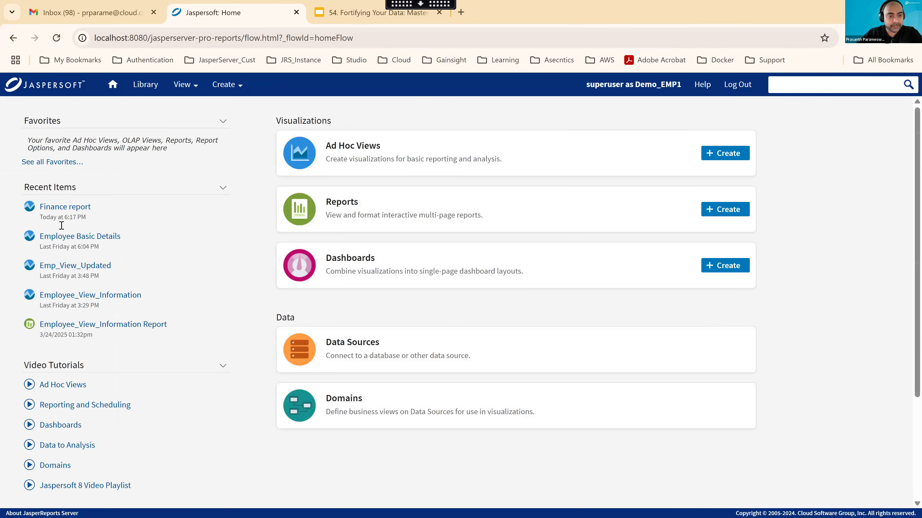
left_click(156, 236)
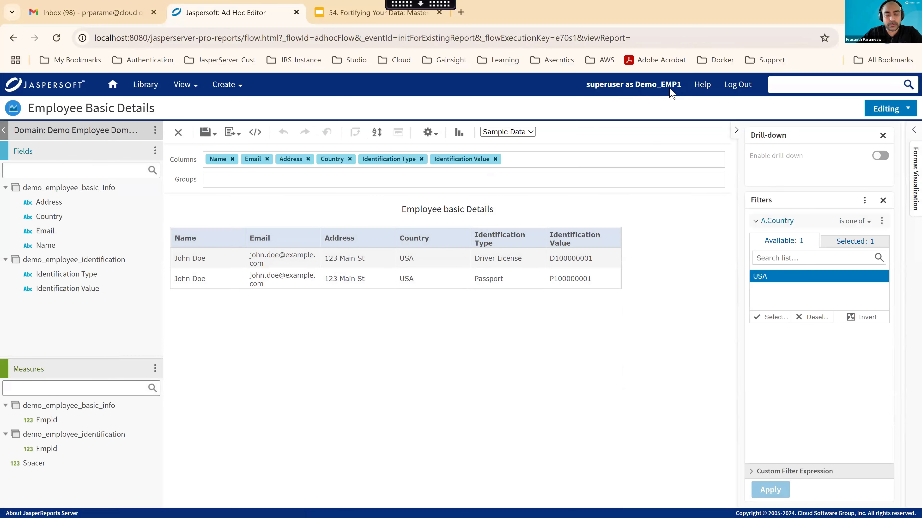
left_click(737, 87)
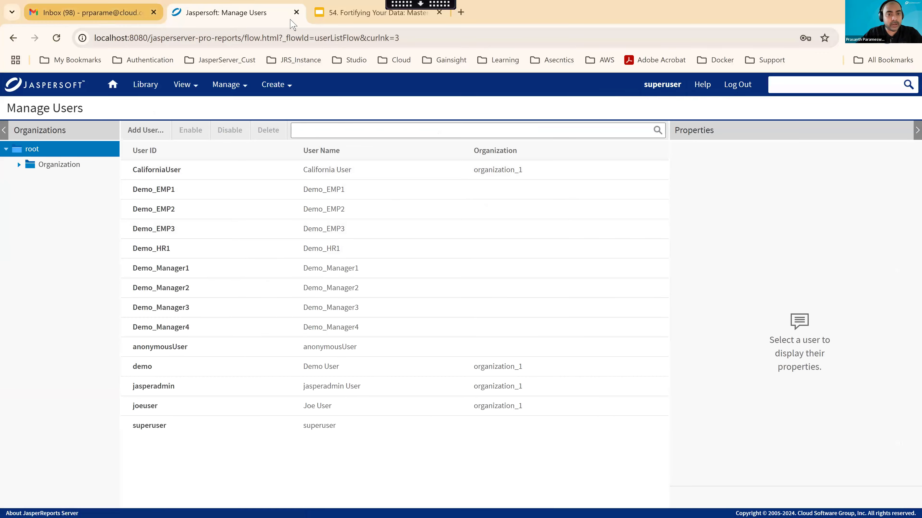
Consult the Domain Security Cross Table in the Google Slides presentation, and reopen the security rules of the Demo Employee Domain for editing.
left_click(345, 15)
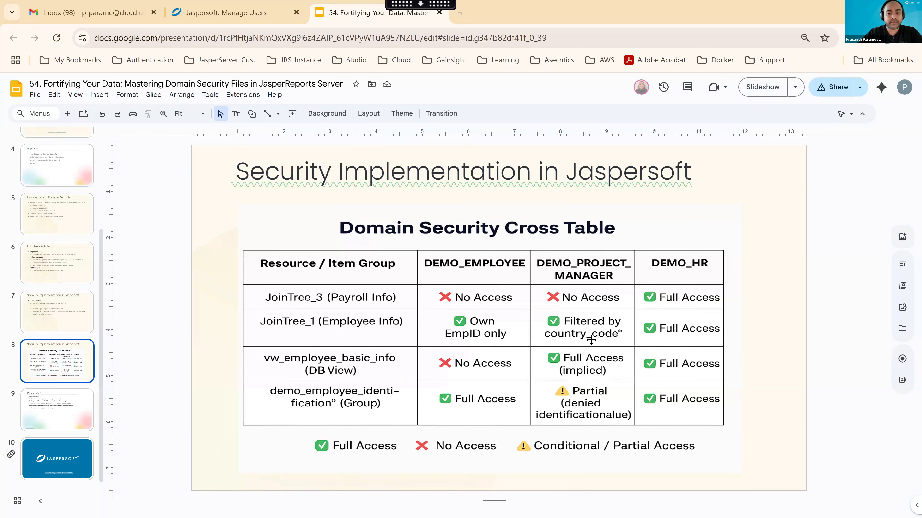
left_click(225, 12)
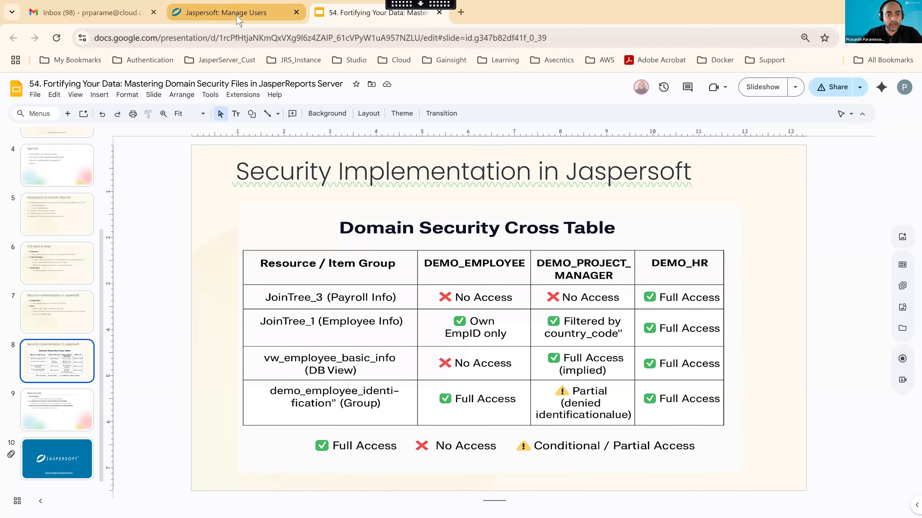
left_click(184, 84)
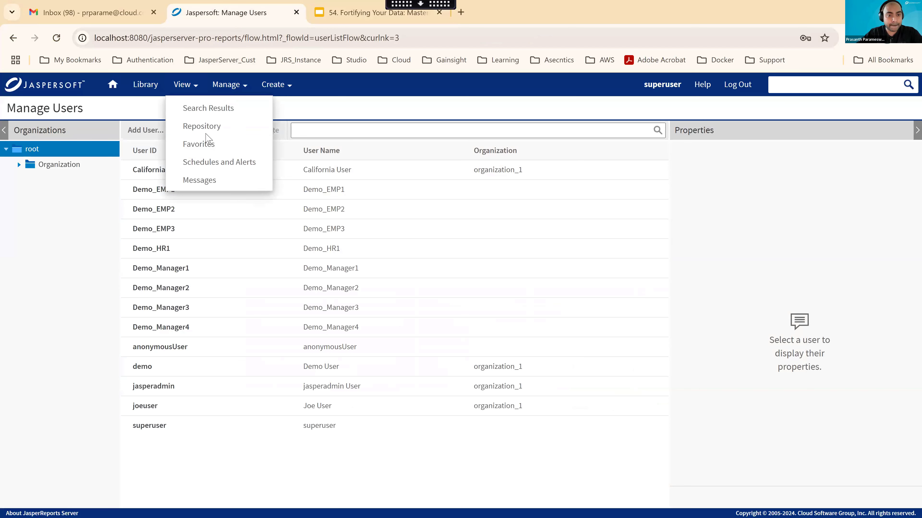
left_click(201, 126)
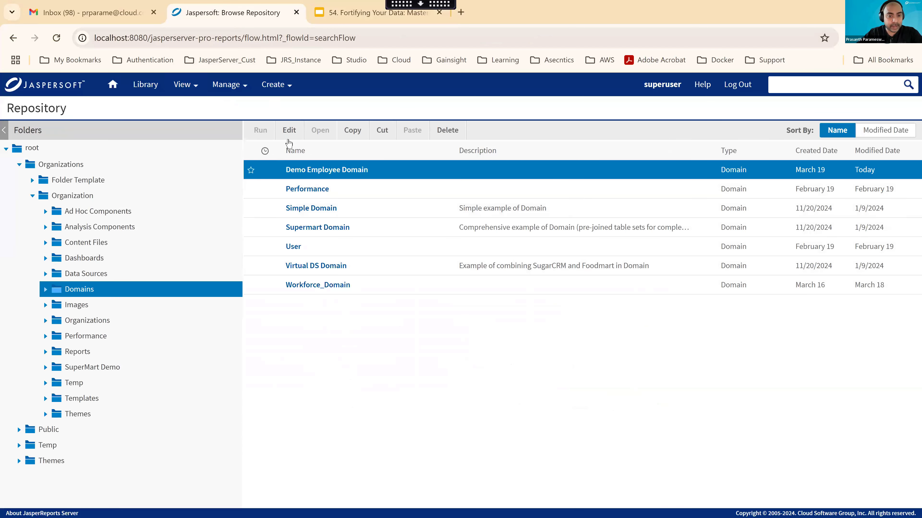
left_click(289, 131)
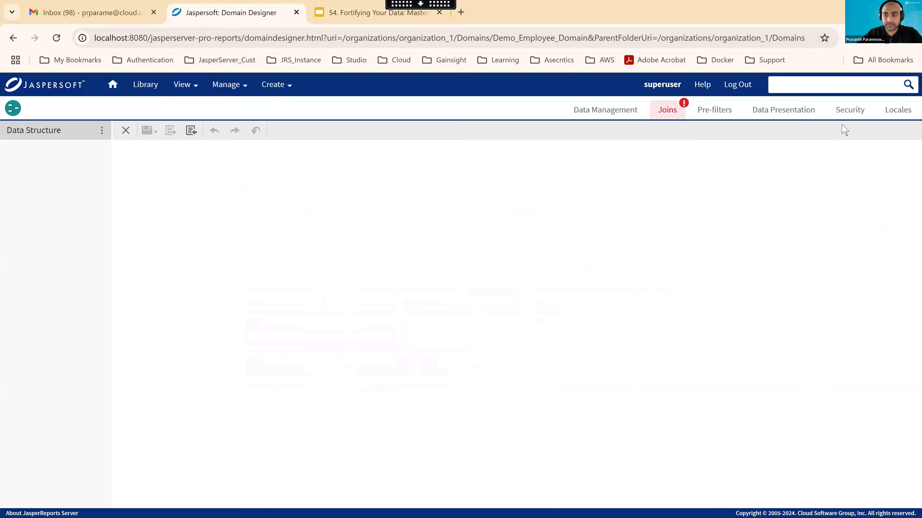
left_click(854, 112)
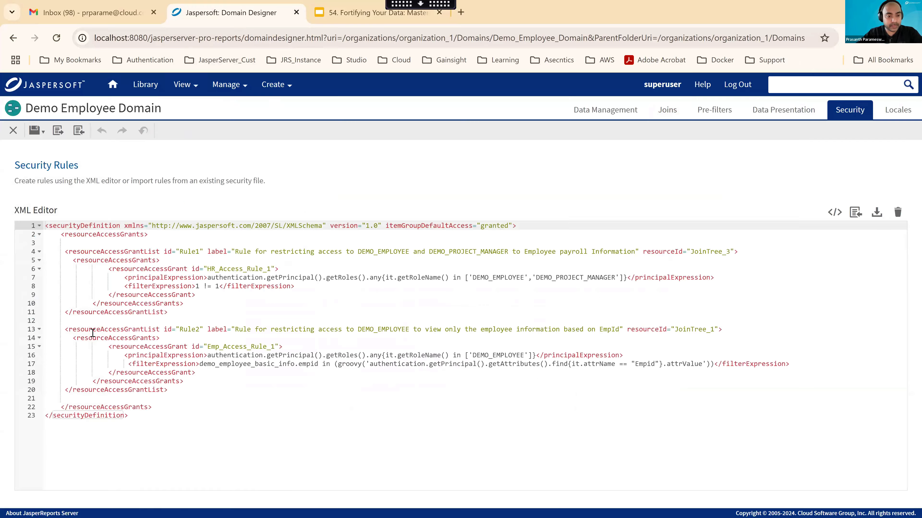
Duplicate Rule2's whole resourceAccessGrantList block directly below the original, separated by a blank line.
left_click_drag(65, 330, 173, 394)
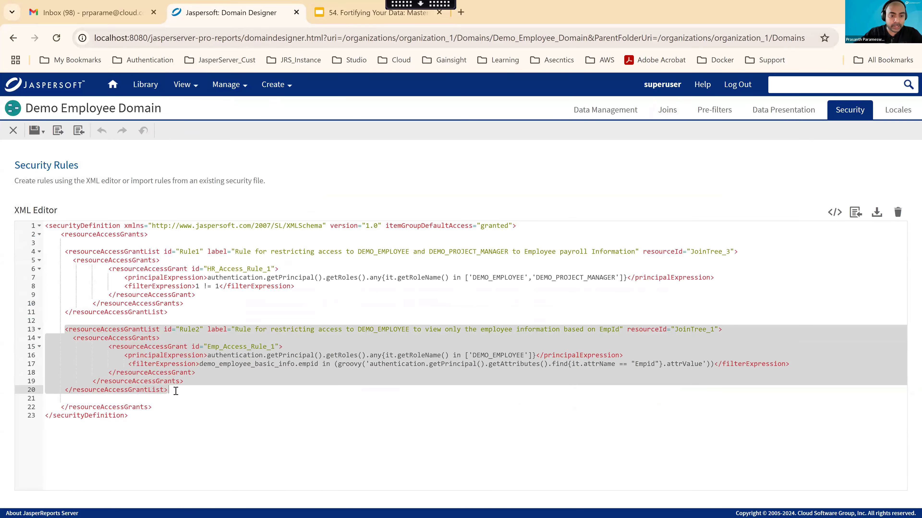
key("ctrl+c")
left_click(176, 391)
key("Return")
key("Return")
key("ctrl+v")
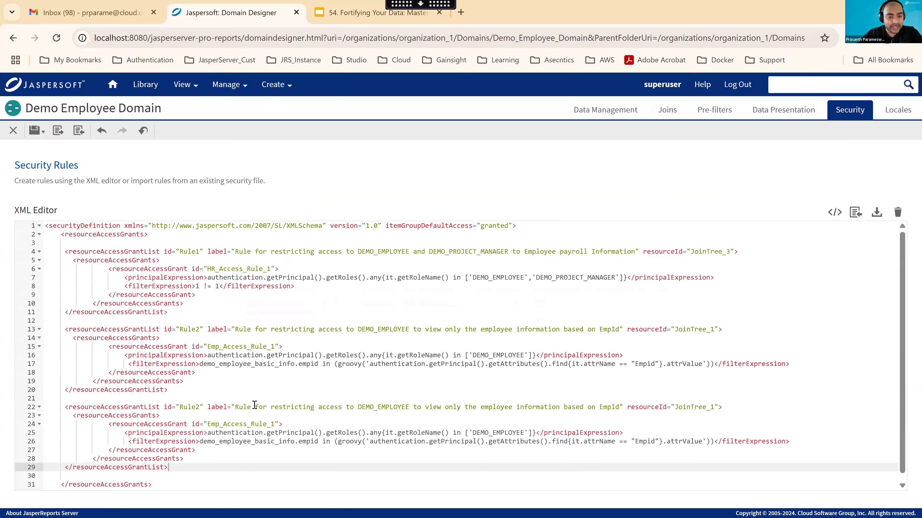
Check the copied rule's resourceId JoinTree_1 against the sets and items in the data presentation.
double_click(694, 407)
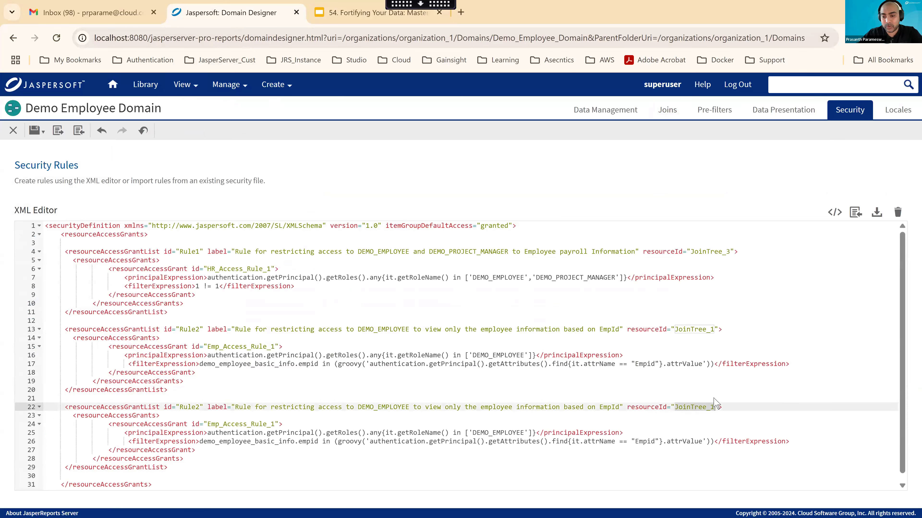
left_click(794, 115)
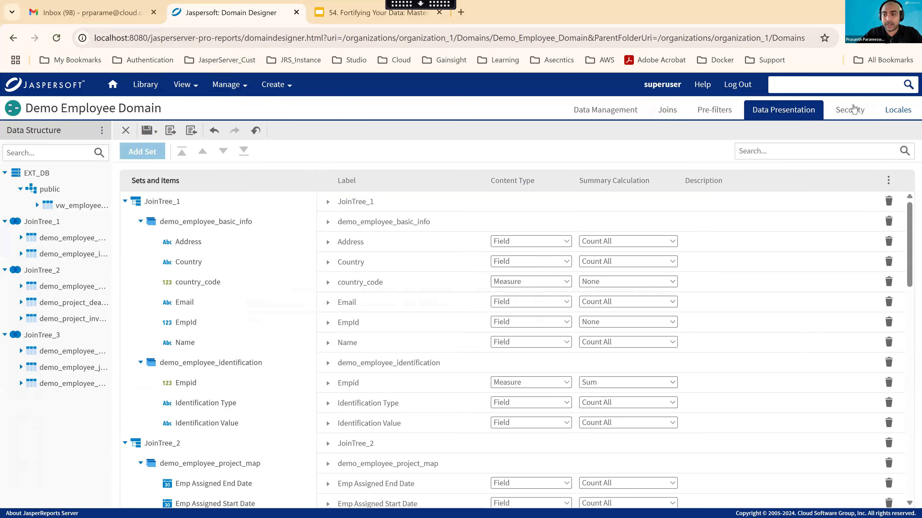
left_click(847, 112)
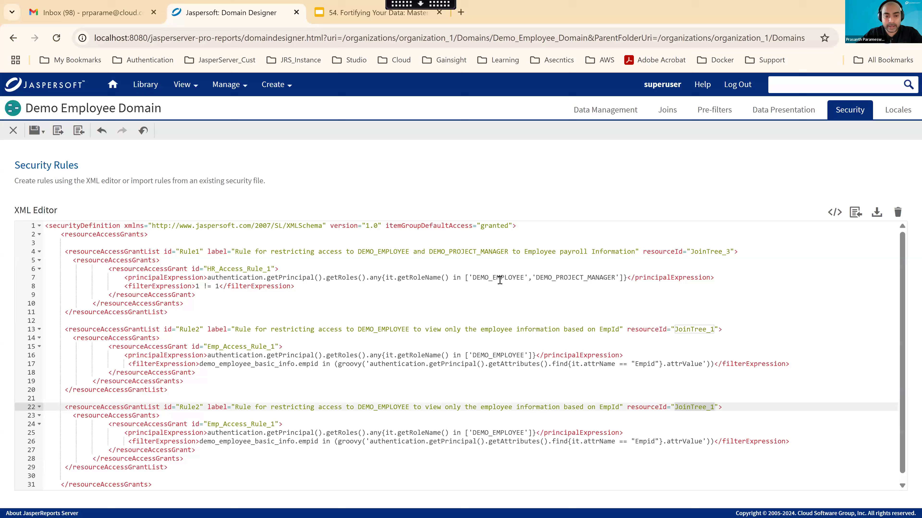
Set the copied rule's id to Rule3 and its label to "Rule for restricting access to DEMO_PROJECT_MANAGER to view only the employee information based on the assigned country code".
left_click(201, 408)
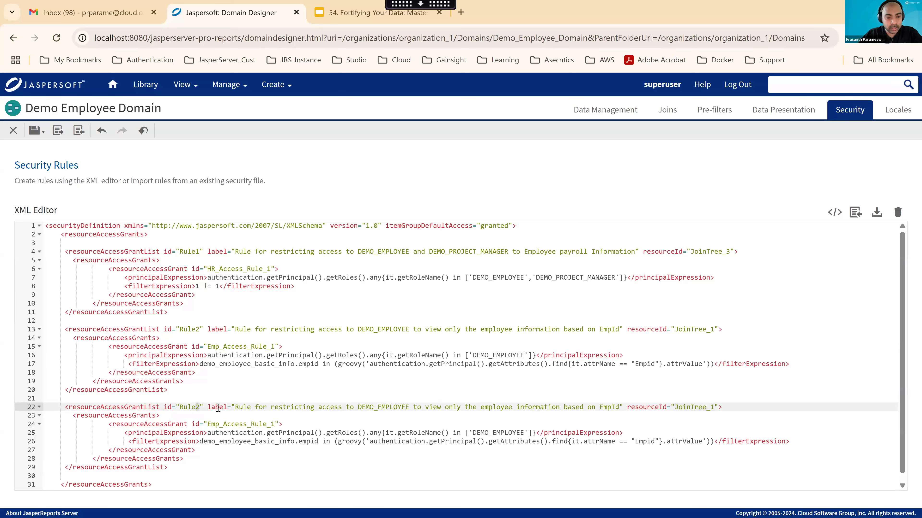
key("BackSpace")
type("3")
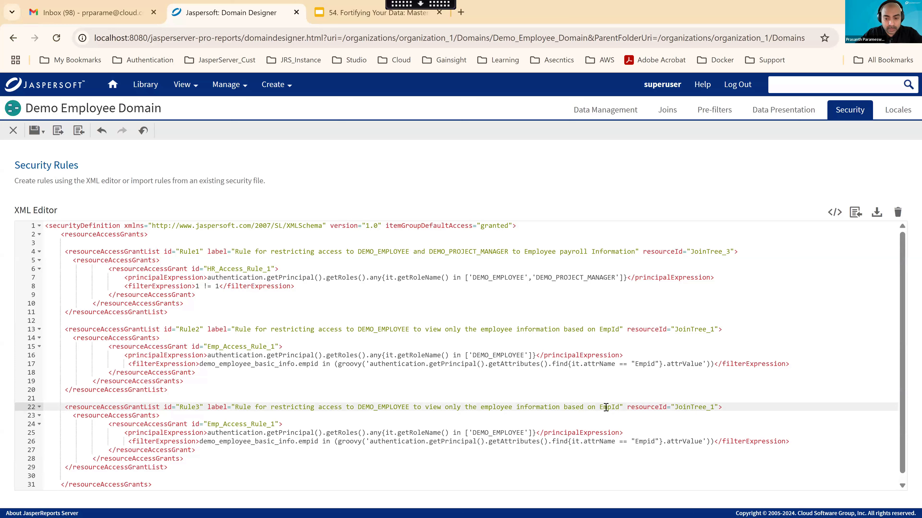
left_click_drag(621, 408, 234, 407)
type("Rule for restricting access to DEMO_PROJECT_MANAGER to view only the employee information based on the assigned country code")
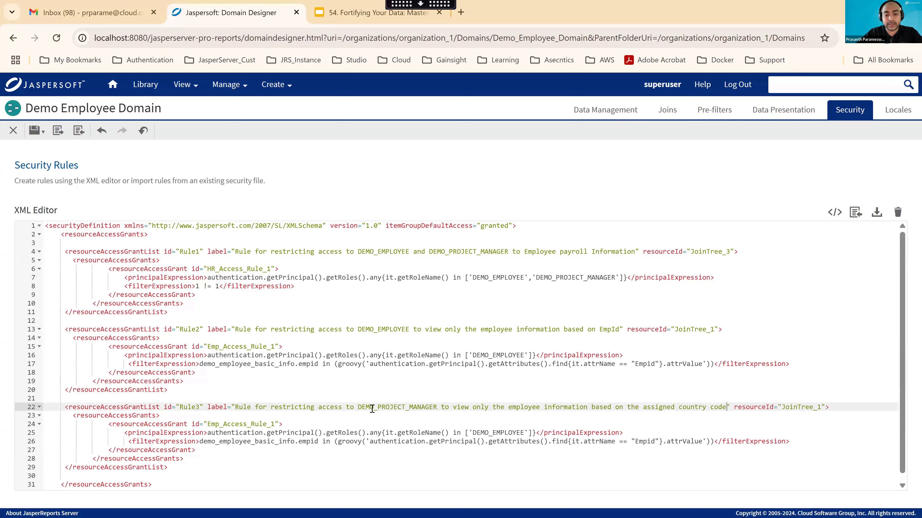
Replace DEMO_EMPLOYEE with DEMO_PROJECT_MANAGER in Rule3's principal expression, copying the role name from Rule1.
double_click(384, 406)
double_click(575, 278)
key("ctrl+c")
scroll(533, 444, "down", 1)
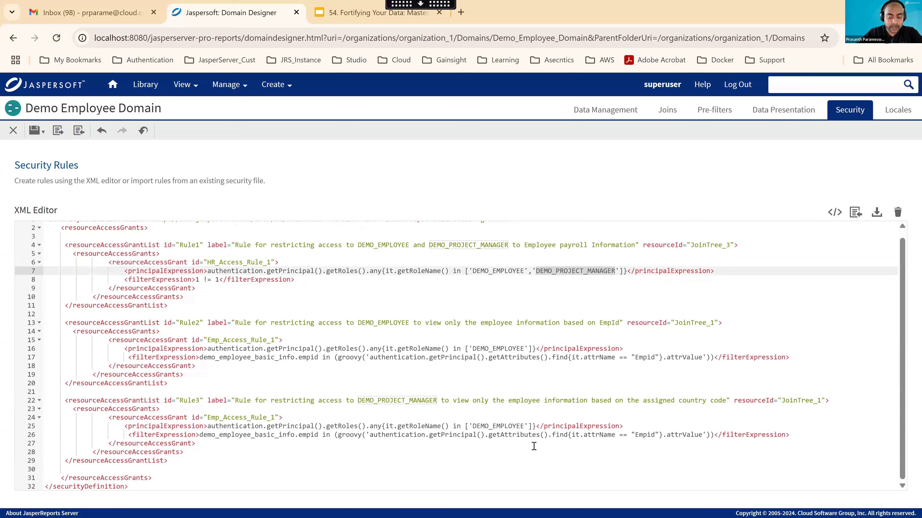
double_click(498, 426)
key("ctrl+v")
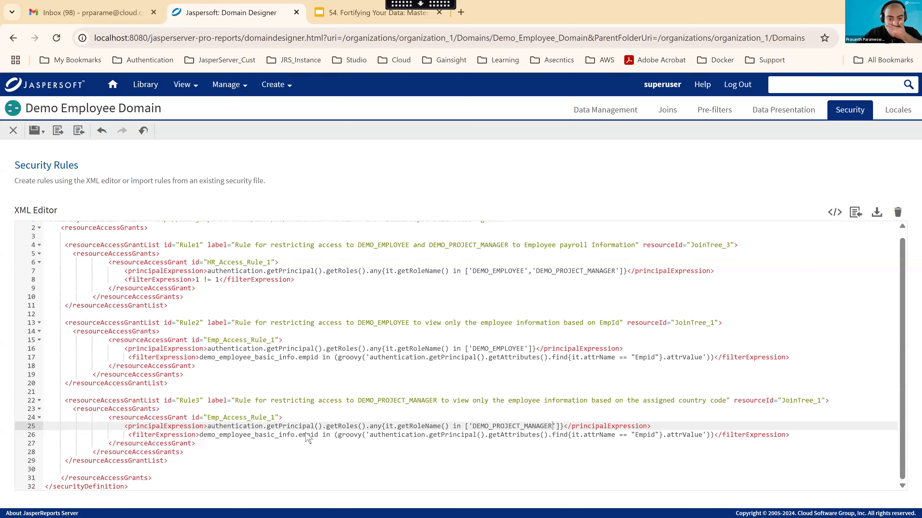
Replace Rule3's filter expression with testProfileAttribute(demo_employee_basic_info.country_code,'country_code').
left_click(366, 434)
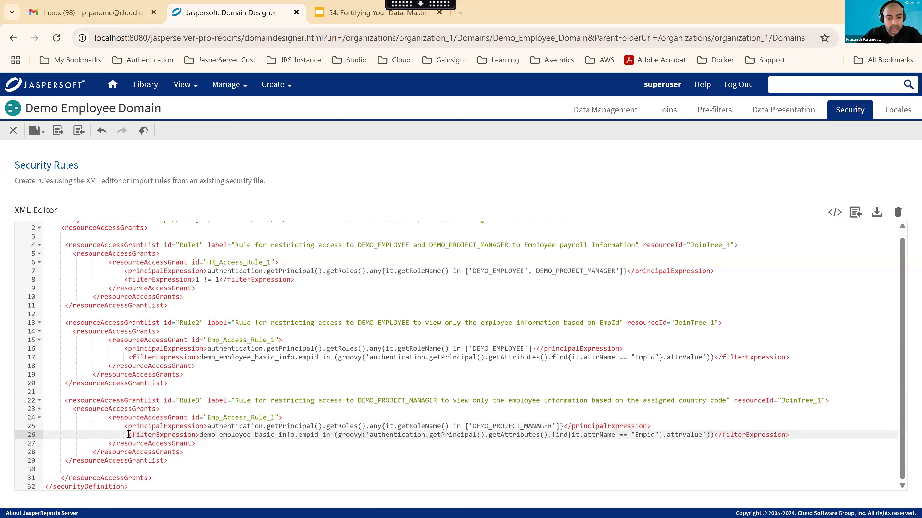
left_click_drag(128, 434, 805, 436)
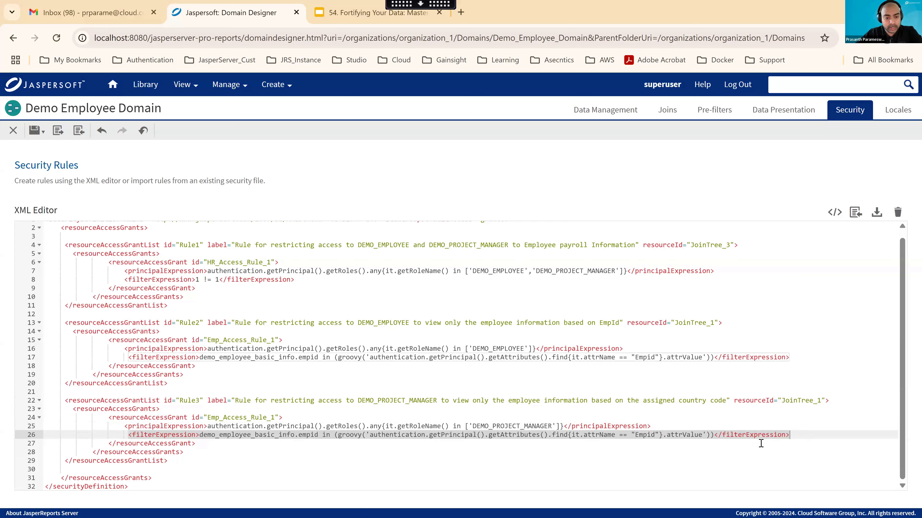
type("<filterExpression>testProfileAttribute(demo_employee_basic_info.country_code,'country_code')</filterExpression>")
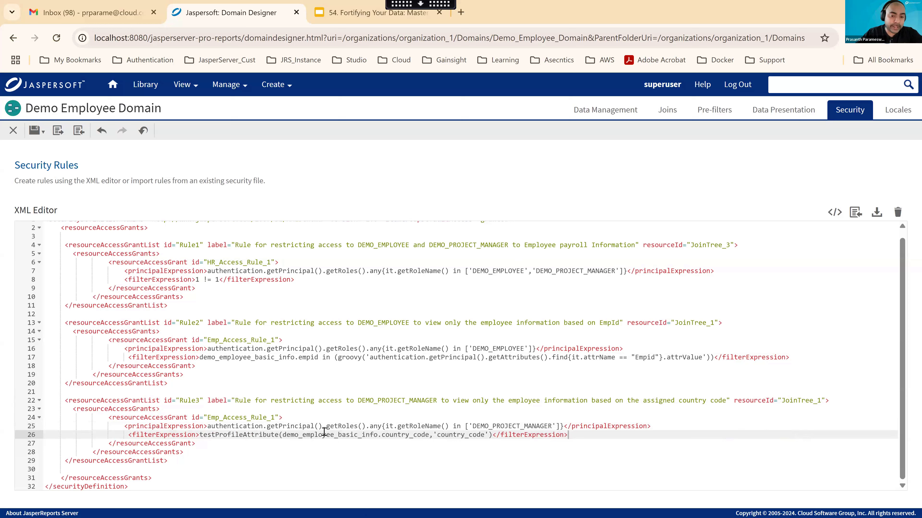
Review Rule3's principal expression and the column and attribute arguments of its testProfileAttribute filter.
left_click(208, 426)
left_click_drag(320, 427, 367, 423)
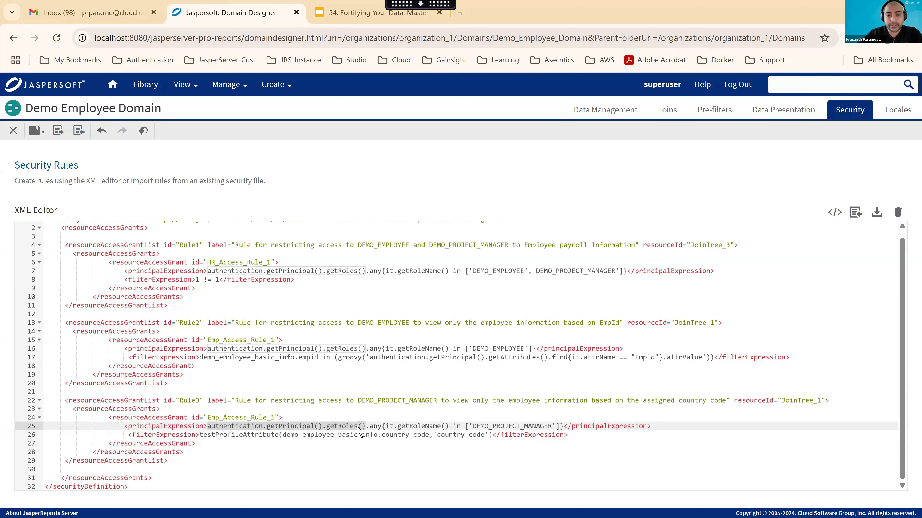
double_click(520, 426)
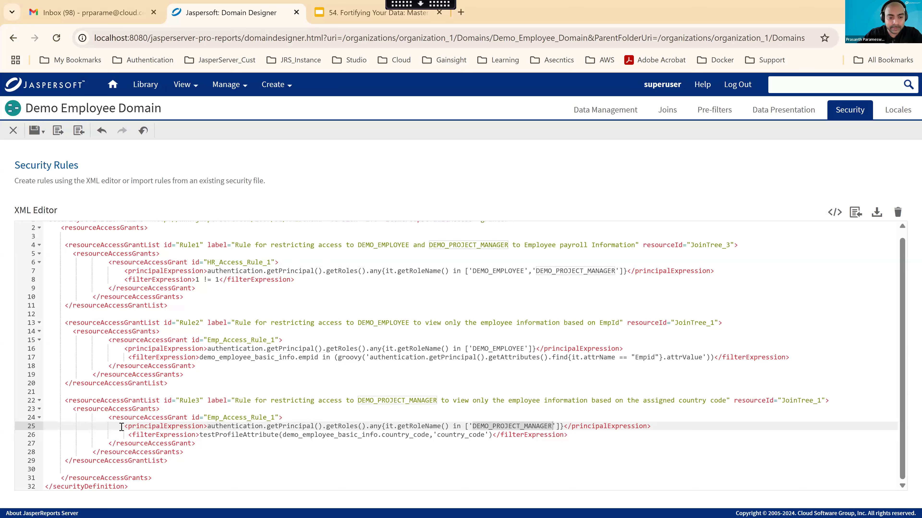
left_click_drag(121, 427, 675, 429)
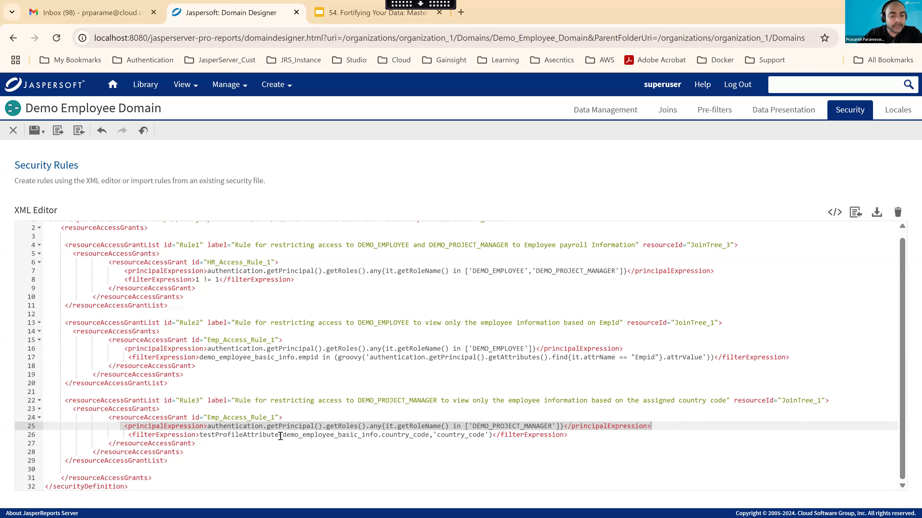
left_click_drag(284, 435, 429, 436)
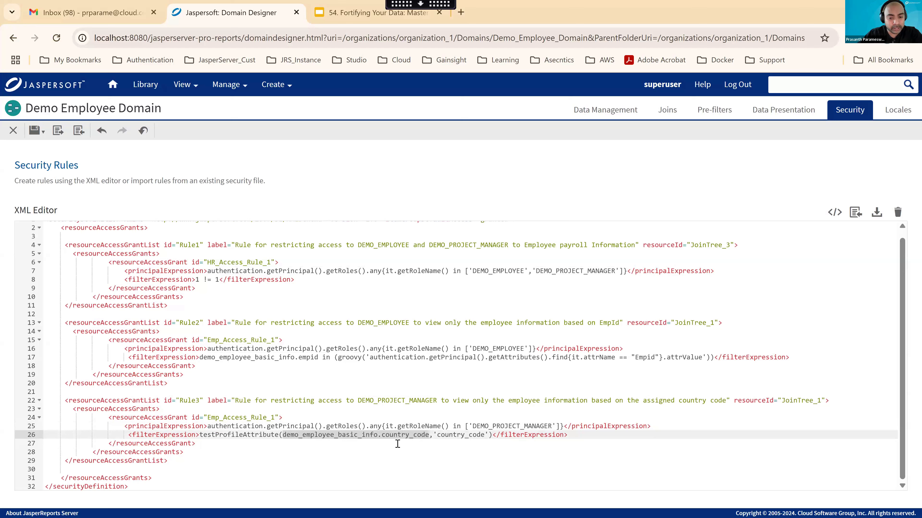
double_click(457, 436)
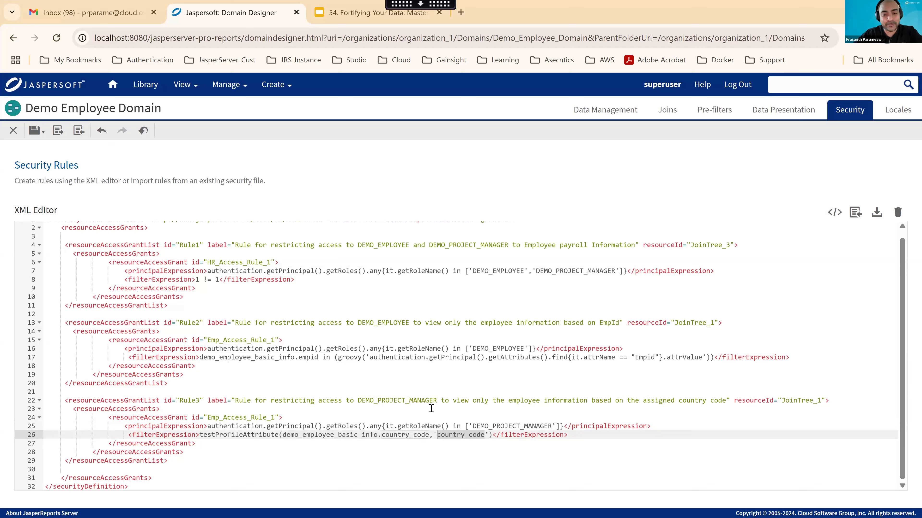
Try to save the domain with the new Rule3 and examine the reported problem with the security file.
left_click(36, 131)
left_click(54, 152)
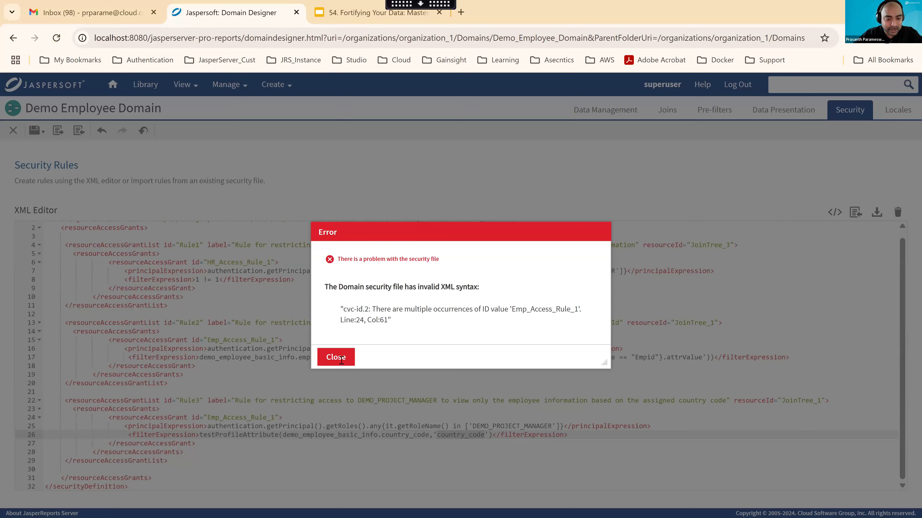
left_click(341, 358)
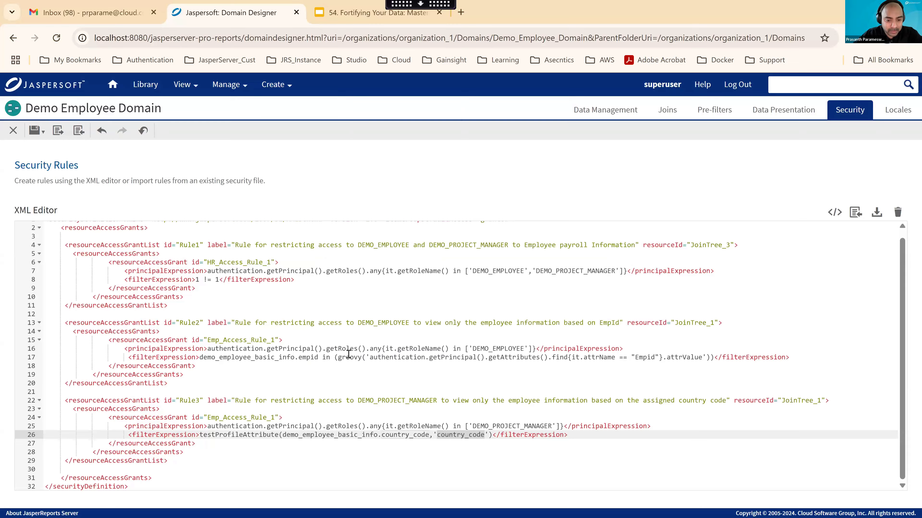
double_click(259, 418)
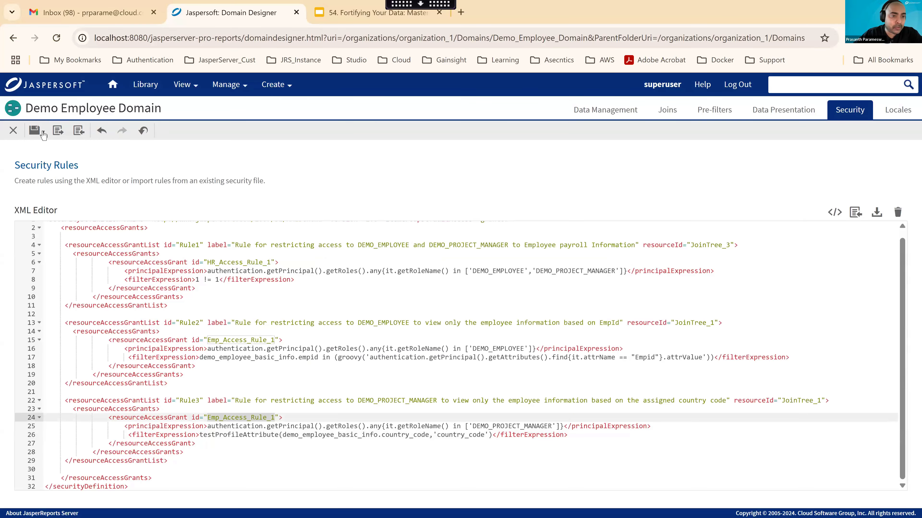
left_click(39, 131)
left_click(44, 155)
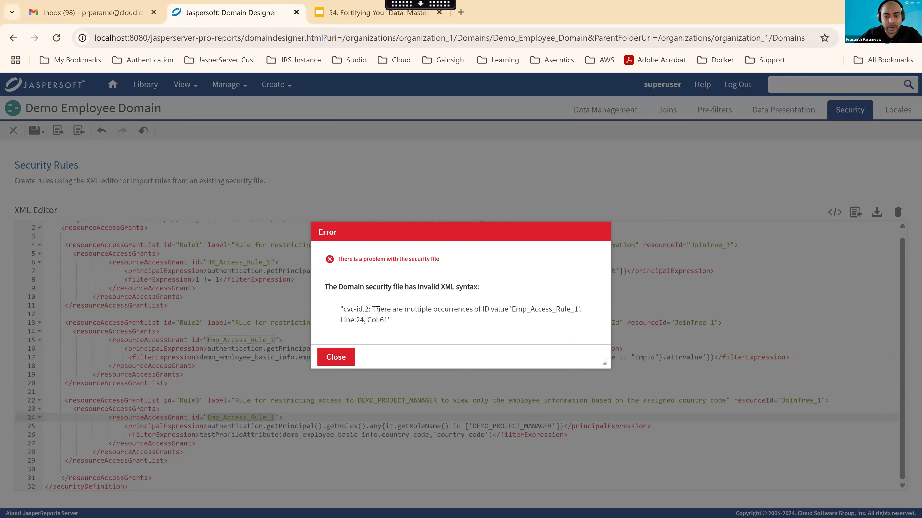
left_click_drag(373, 310, 504, 310)
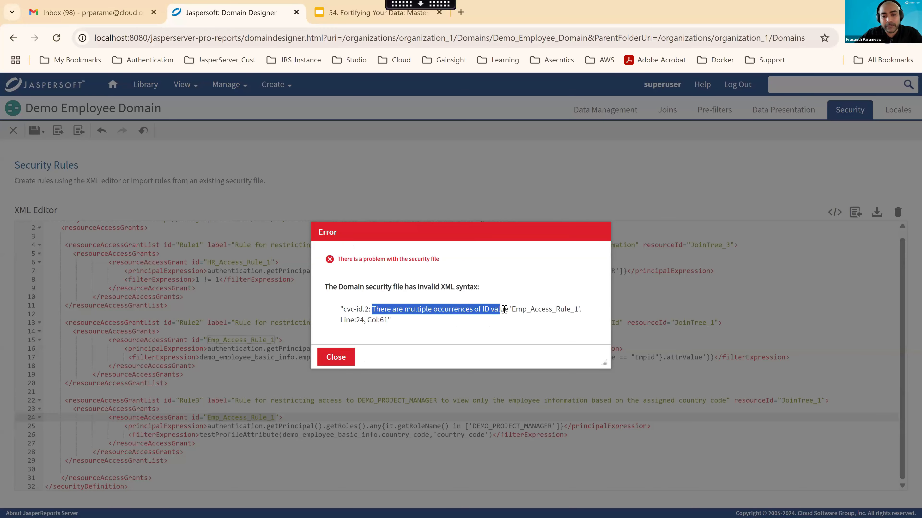
double_click(561, 312)
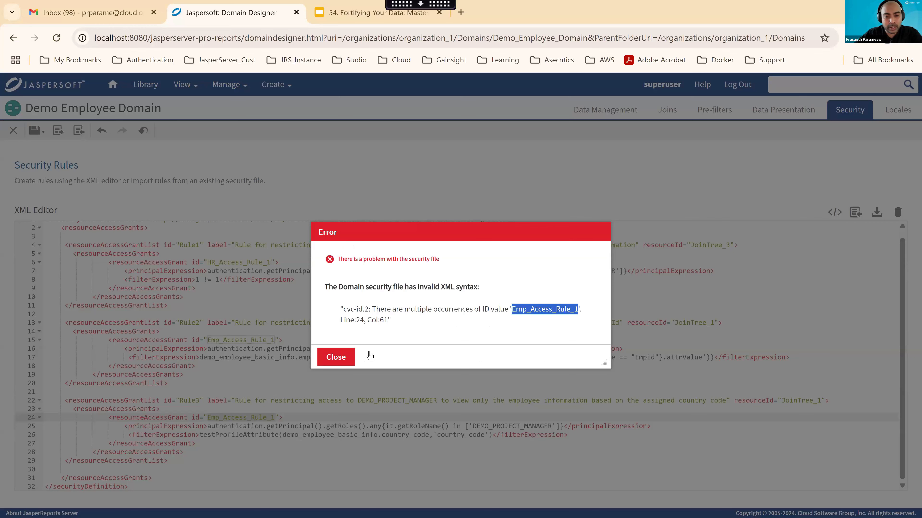
left_click(336, 358)
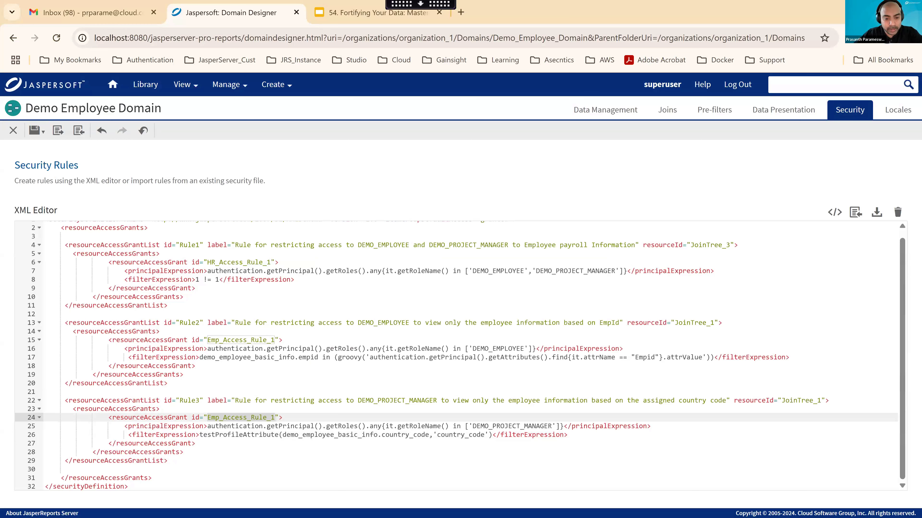
Set the id of Rule3's resourceAccessGrant to manager_Access_Rule_1 and save the domain.
left_click(242, 413)
double_click(239, 418)
type("manager_Access_Rule_1")
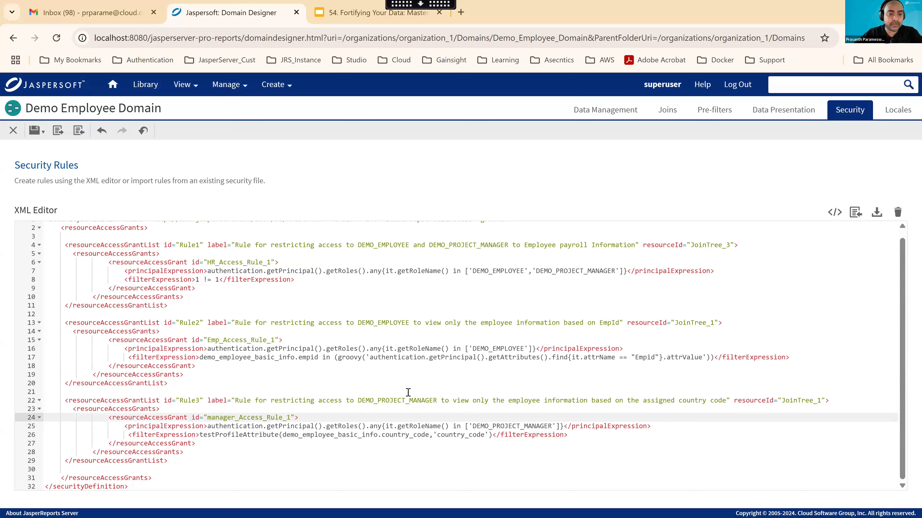
left_click(36, 133)
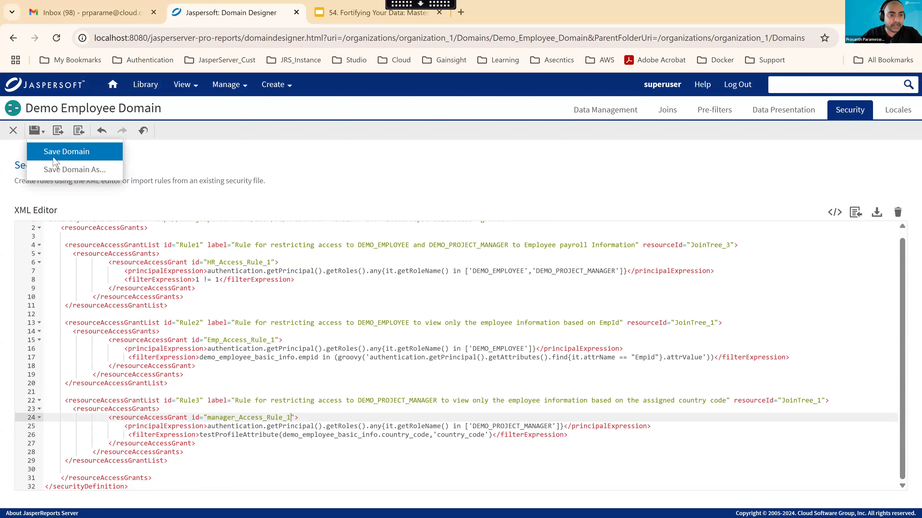
left_click(54, 158)
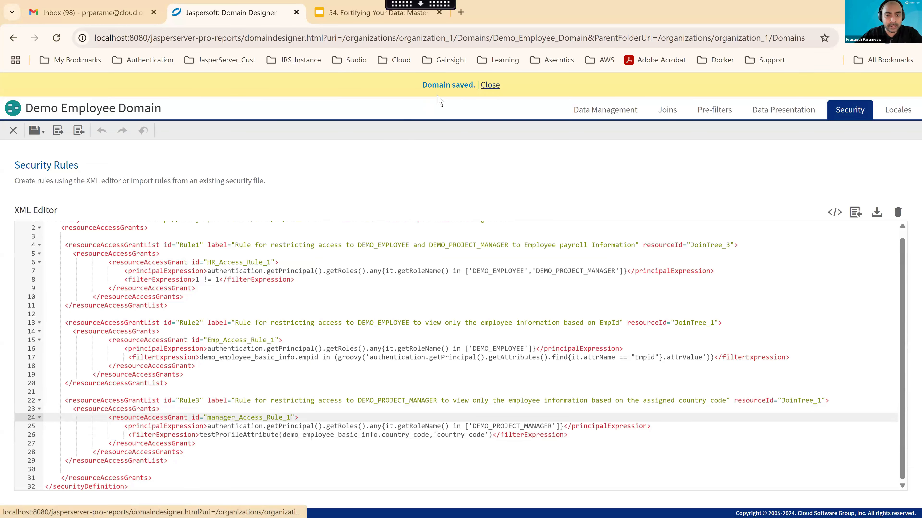
Check the country and country_code profile attributes of Demo_Manager1 and Demo_Manager2 in user management.
mouse_move(229, 85)
left_click(241, 127)
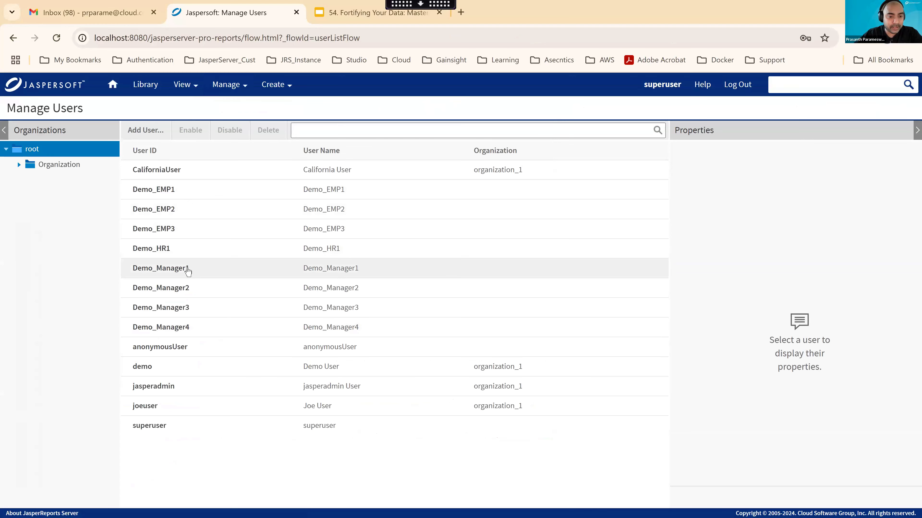
left_click(189, 269)
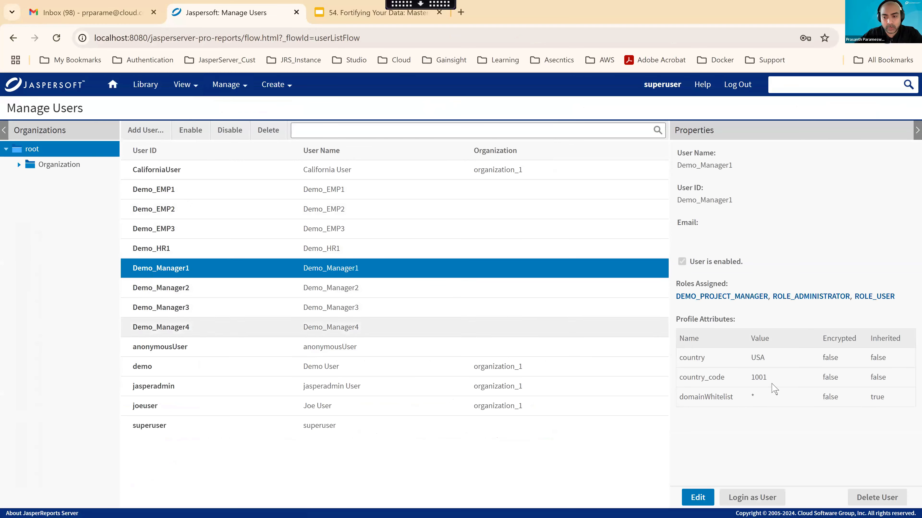
double_click(757, 358)
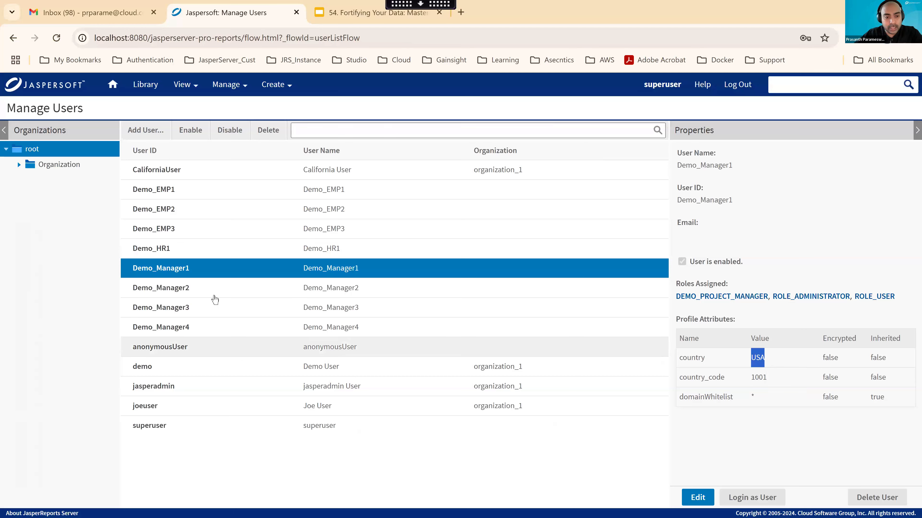
left_click(181, 290)
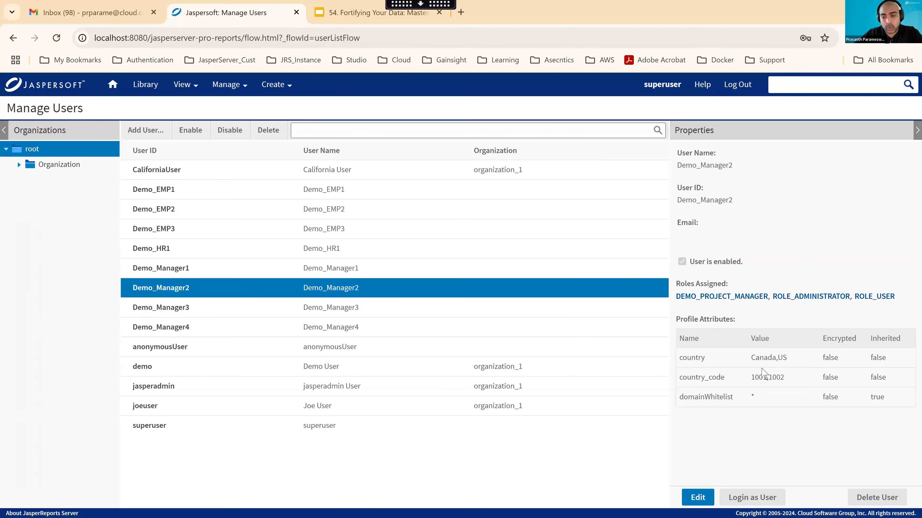
left_click_drag(755, 378, 785, 374)
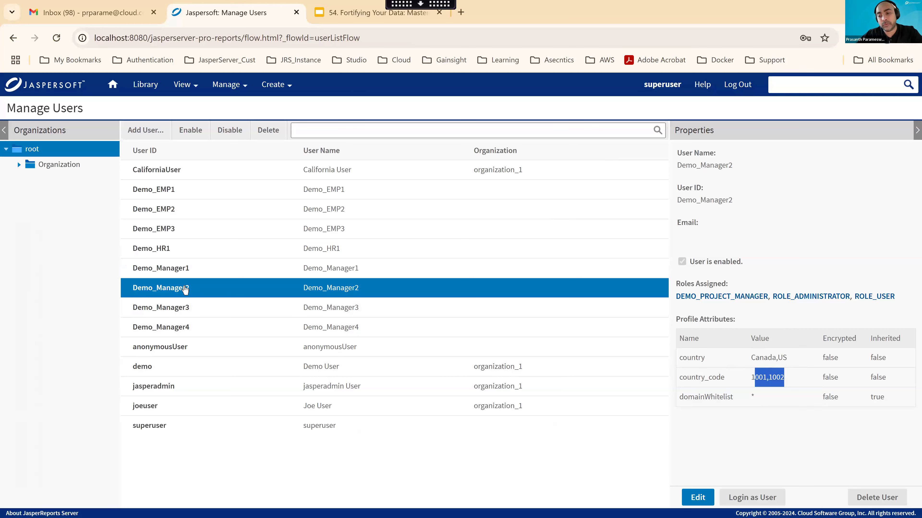
left_click(751, 380)
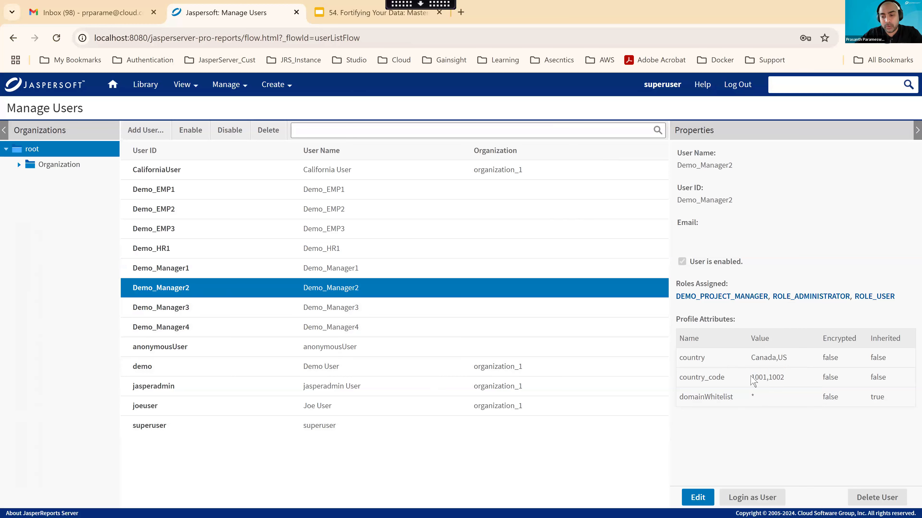
left_click_drag(754, 376, 789, 380)
left_click(751, 381)
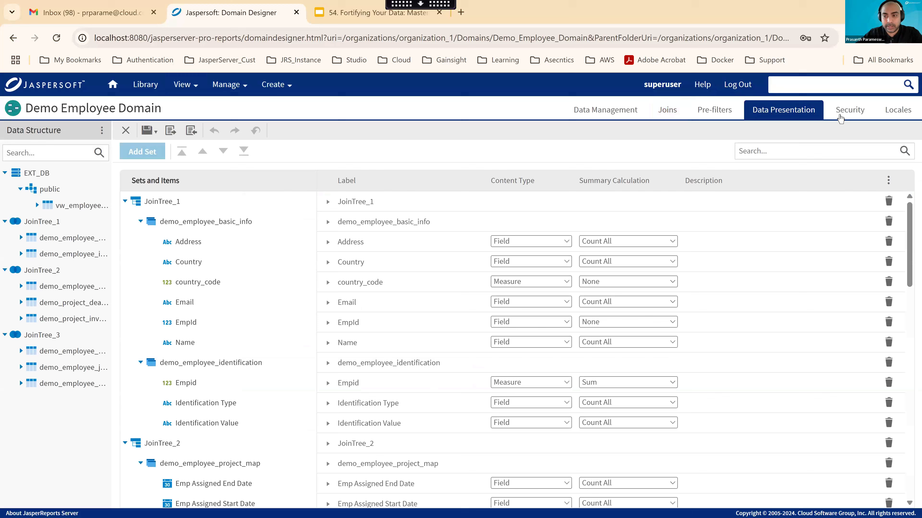
Compare Rule3's country_code filter expression in the domain's security rules with the items in the data presentation.
left_click(842, 111)
scroll(226, 428, "down", 1)
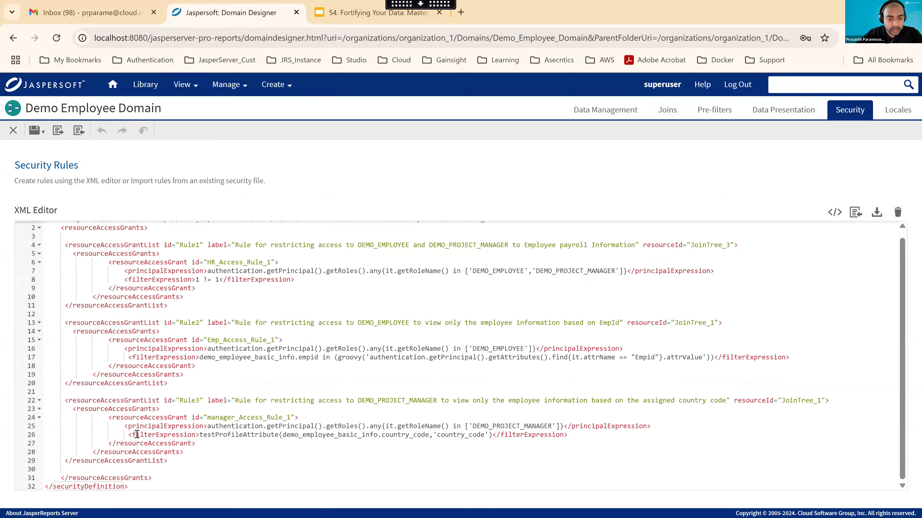
left_click_drag(127, 434, 571, 434)
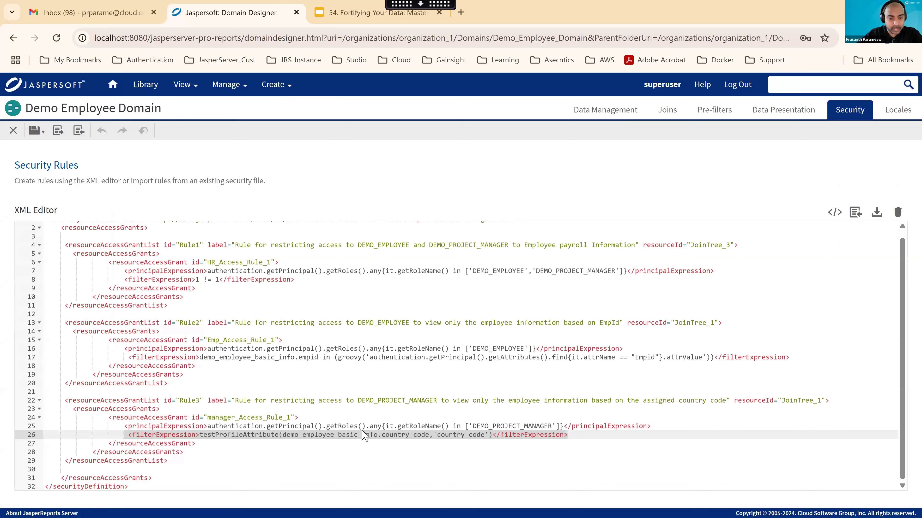
left_click(589, 437)
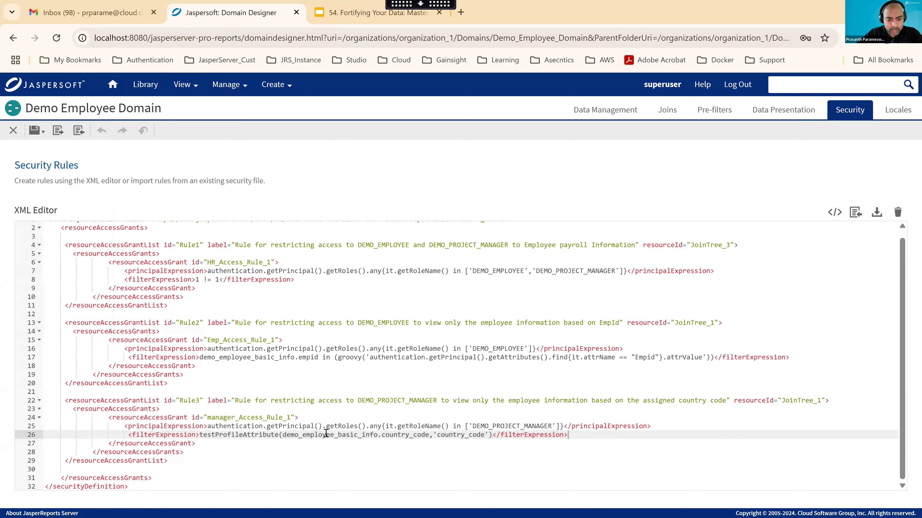
left_click(784, 109)
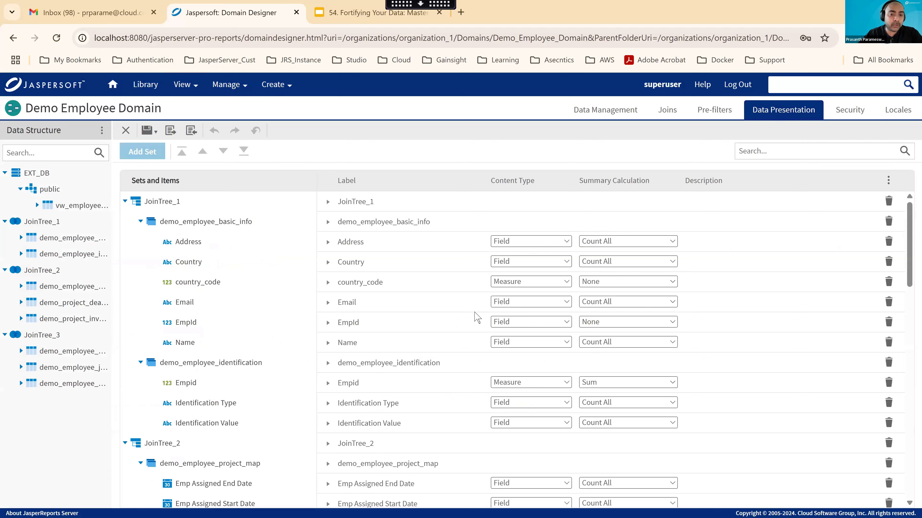
left_click(844, 112)
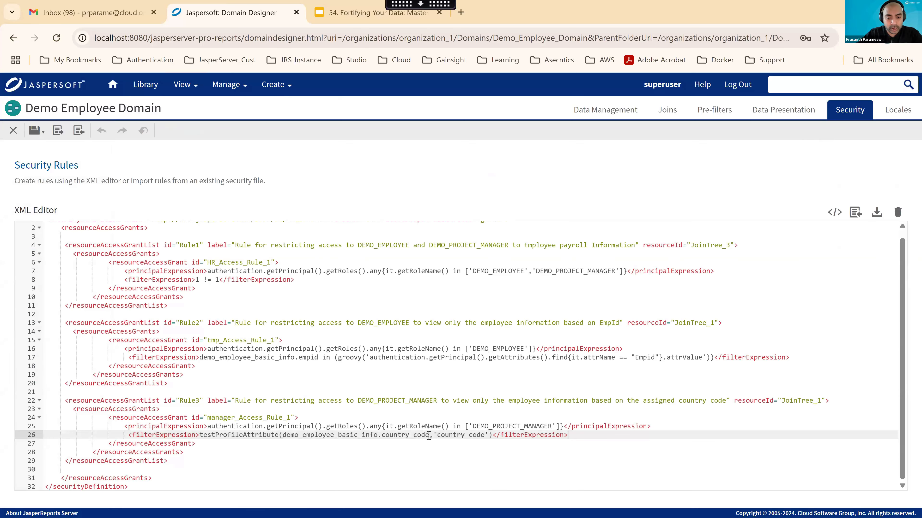
left_click_drag(425, 435, 289, 435)
double_click(479, 426)
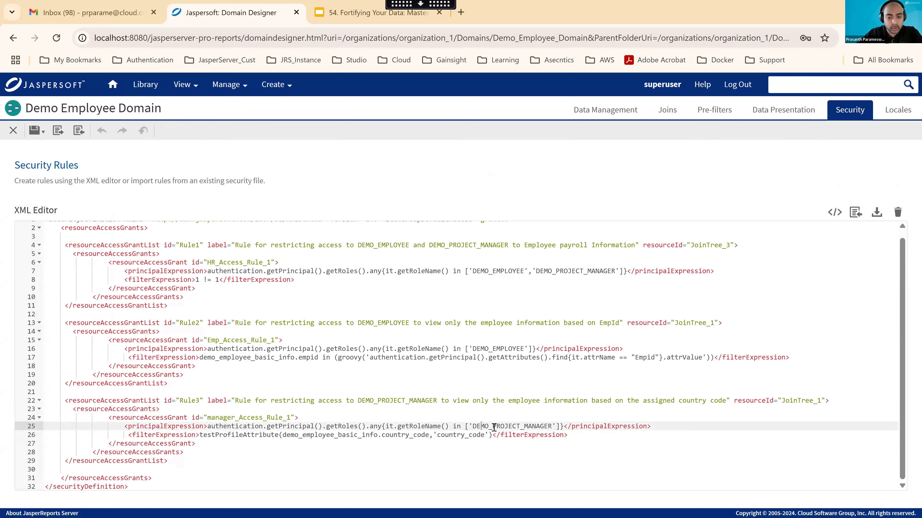
left_click_drag(428, 435, 381, 435)
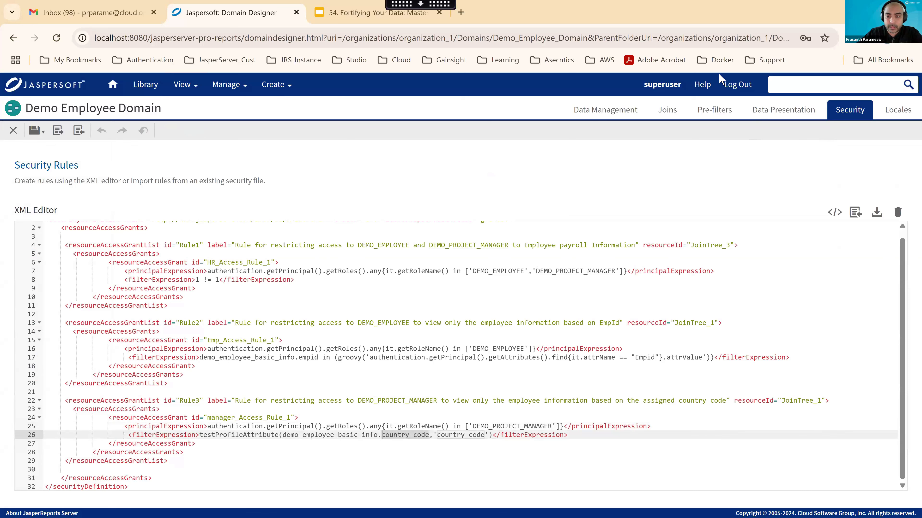
Expand the Country item of demo_employee_basic_info in the data presentation and examine its source table and column.
left_click(783, 115)
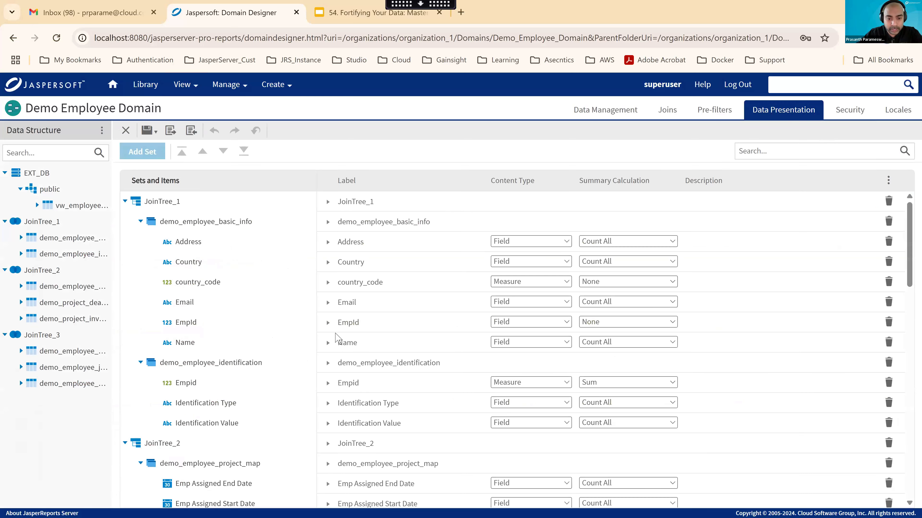
left_click(328, 263)
left_click_drag(729, 360, 851, 365)
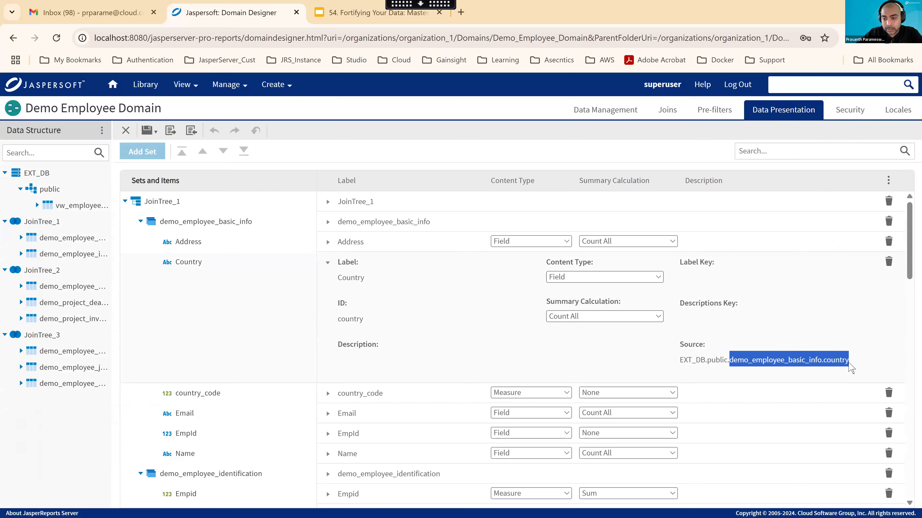
Compare the XML security rules with the source path of JoinTree_1's country_code field in the domain's data presentation.
left_click(850, 110)
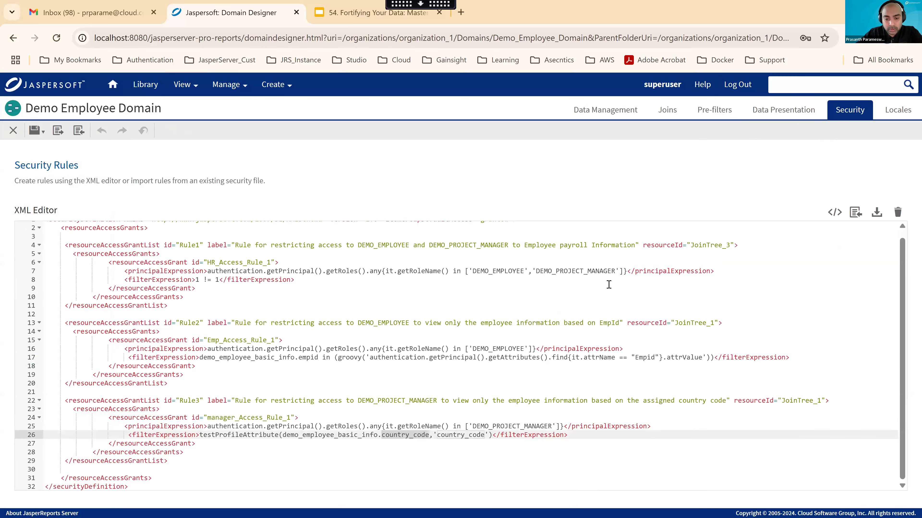
left_click(780, 110)
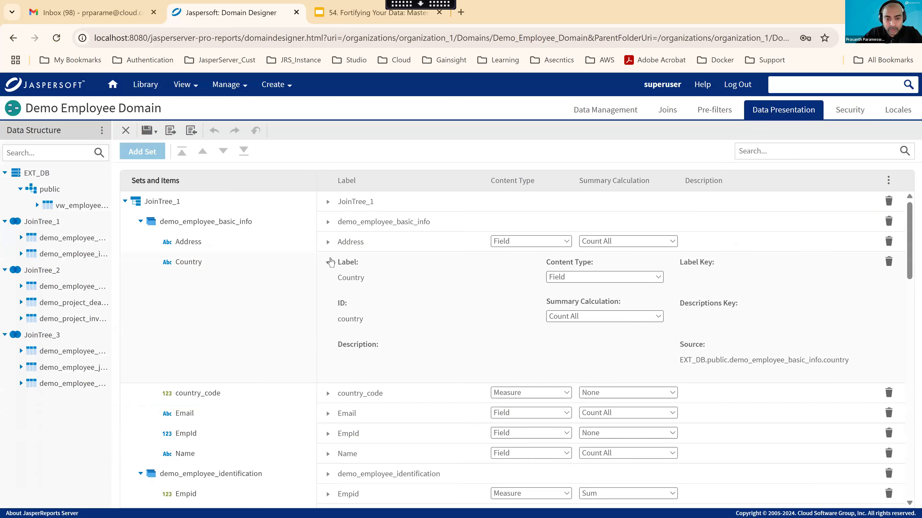
left_click(329, 357)
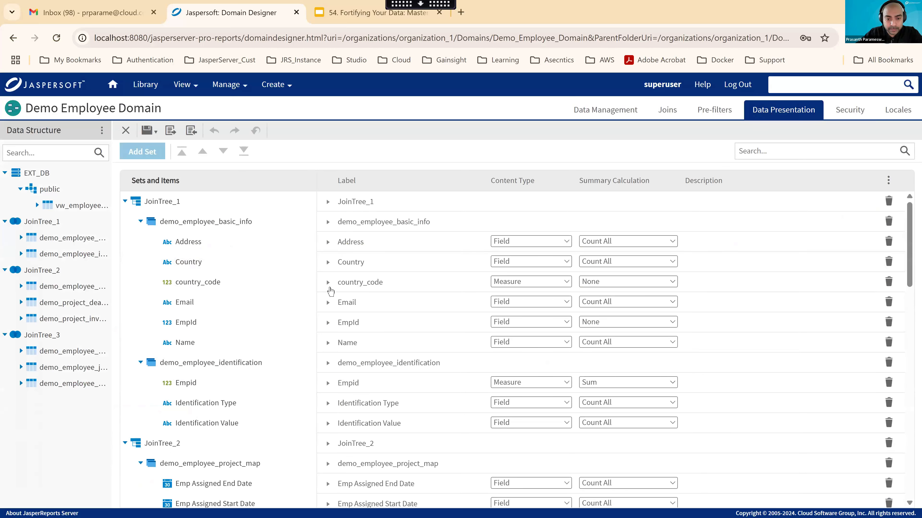
left_click(328, 283)
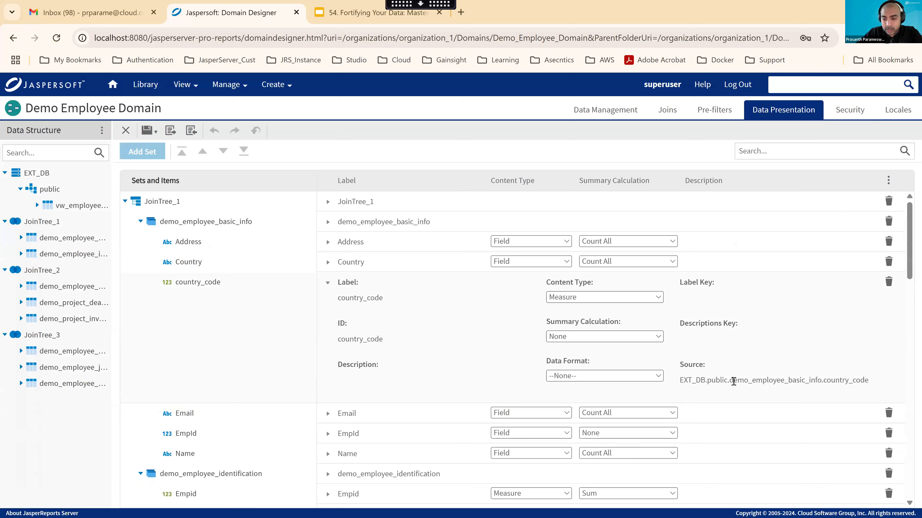
left_click_drag(730, 380, 870, 388)
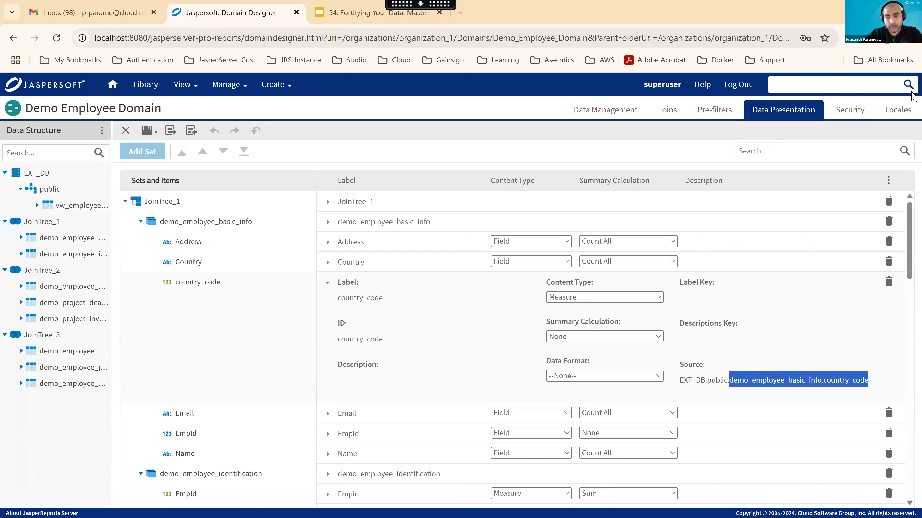
Return to the domain's security rules and save the Demo Employee Domain.
left_click(707, 188)
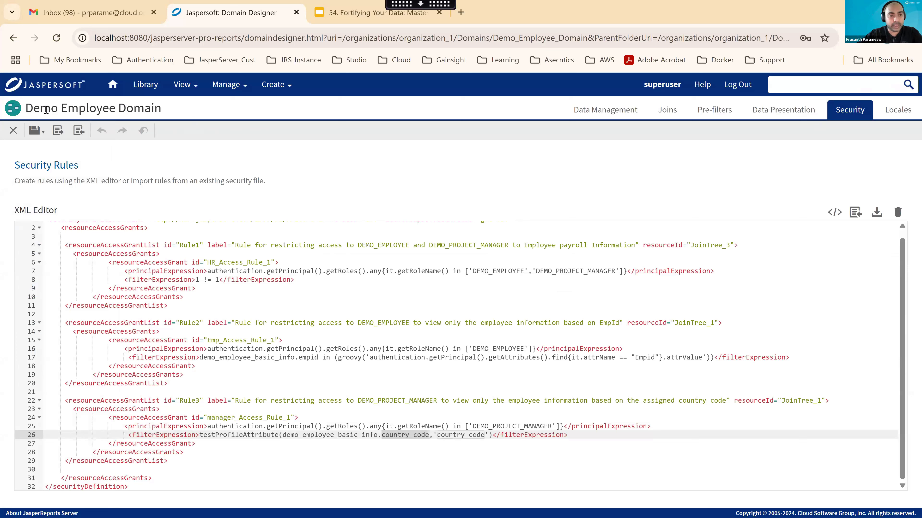
left_click(34, 131)
key("Return")
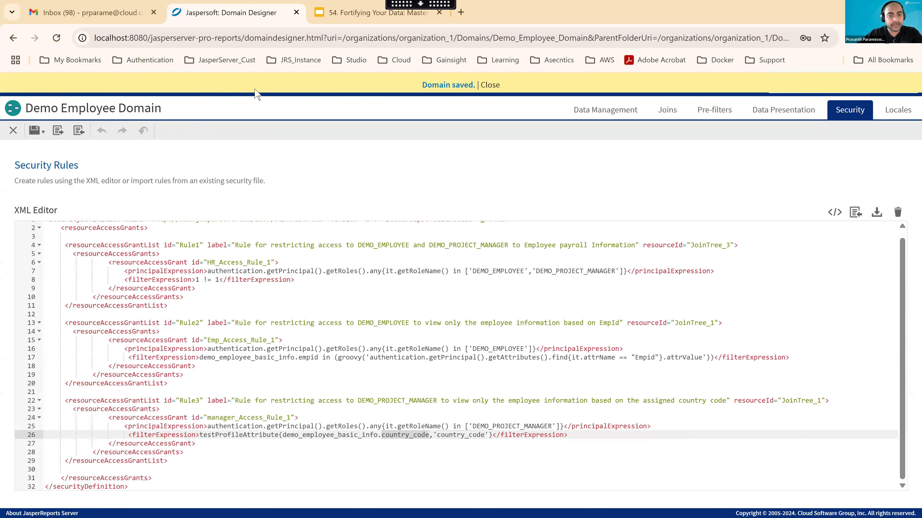
Browse the repository's Ad Hoc Components folder for the Employee Basic Details view.
mouse_move(195, 85)
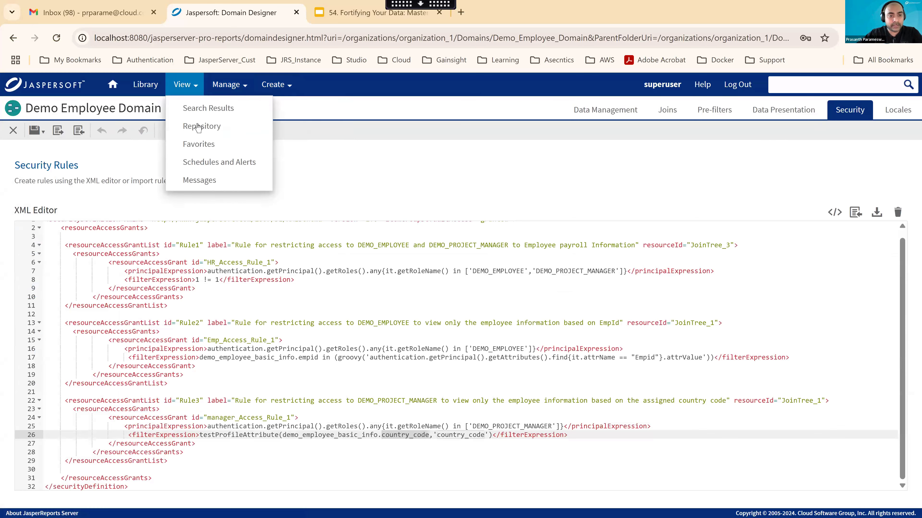
left_click(204, 125)
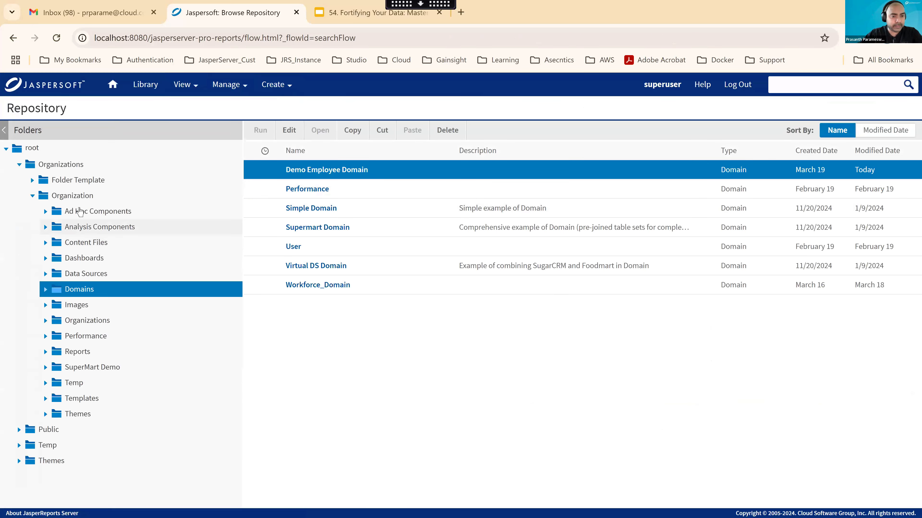
left_click(95, 211)
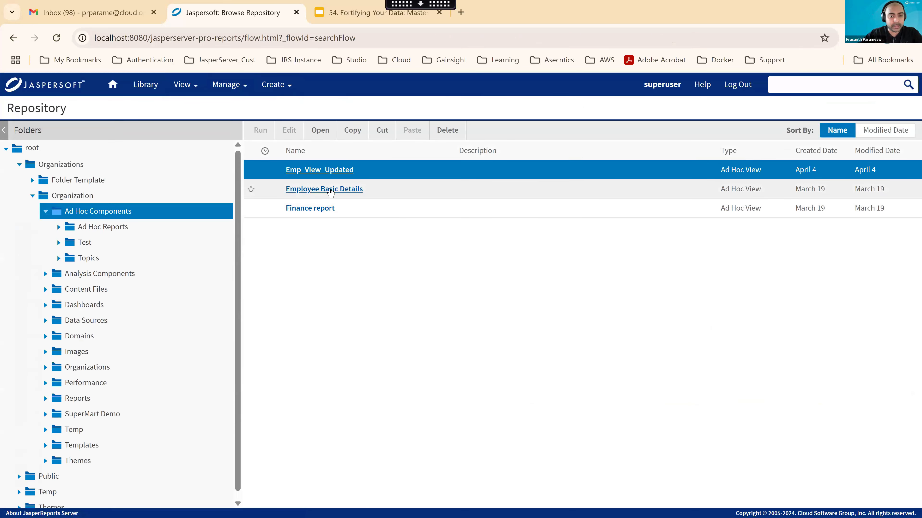
left_click(327, 192)
Check the country_code profile attribute of the Demo_Manager1 user in user management.
mouse_move(230, 85)
left_click(232, 126)
left_click(161, 268)
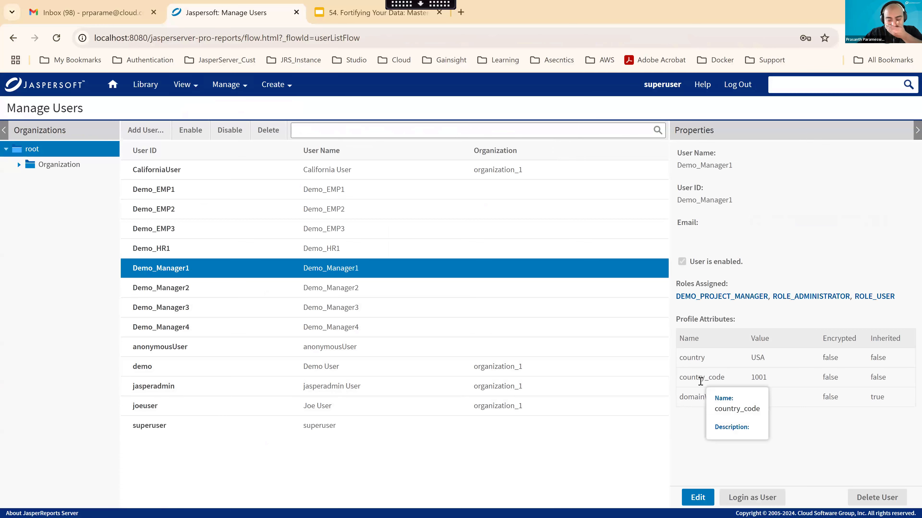
double_click(707, 377)
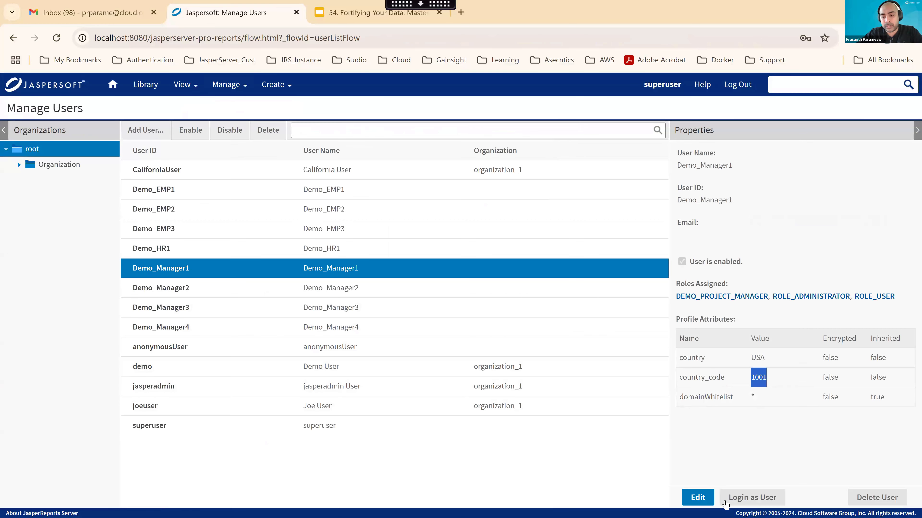
Log in as Demo_Manager1, open the Employee Basic Details view and check its Country filter values.
left_click(758, 498)
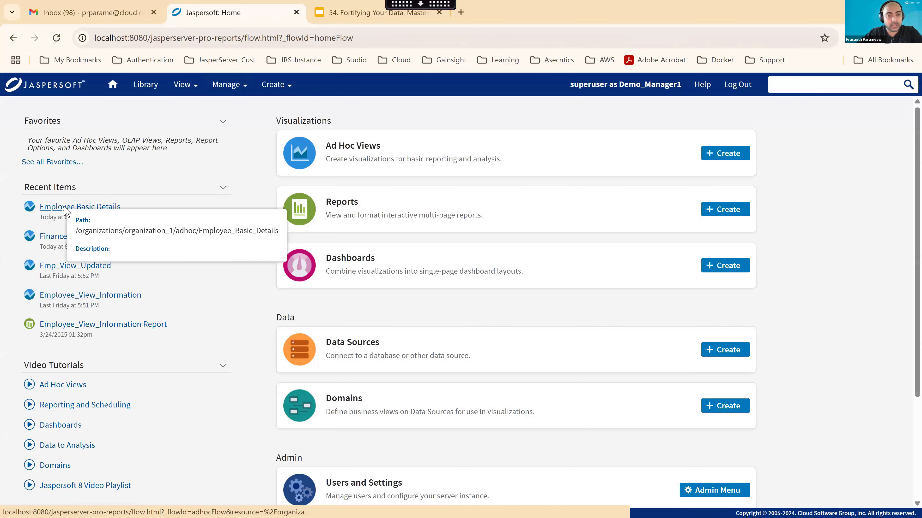
left_click(64, 208)
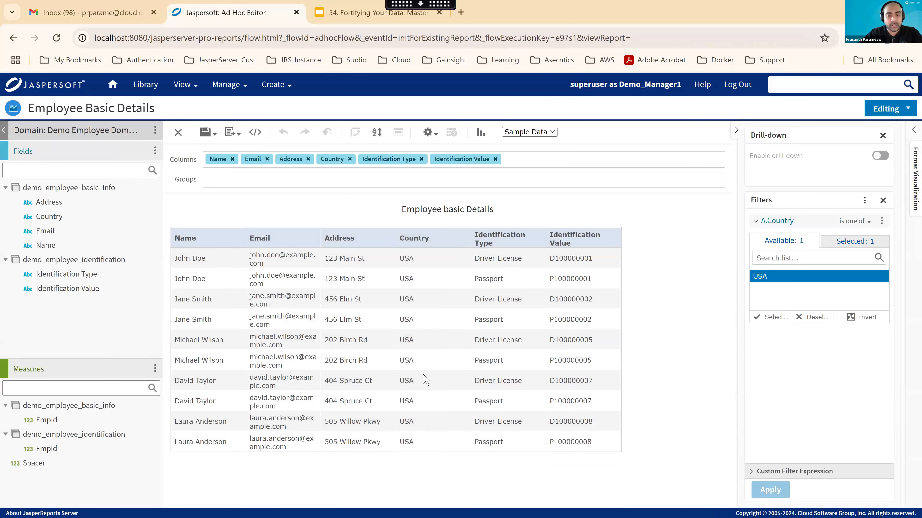
left_click(784, 282)
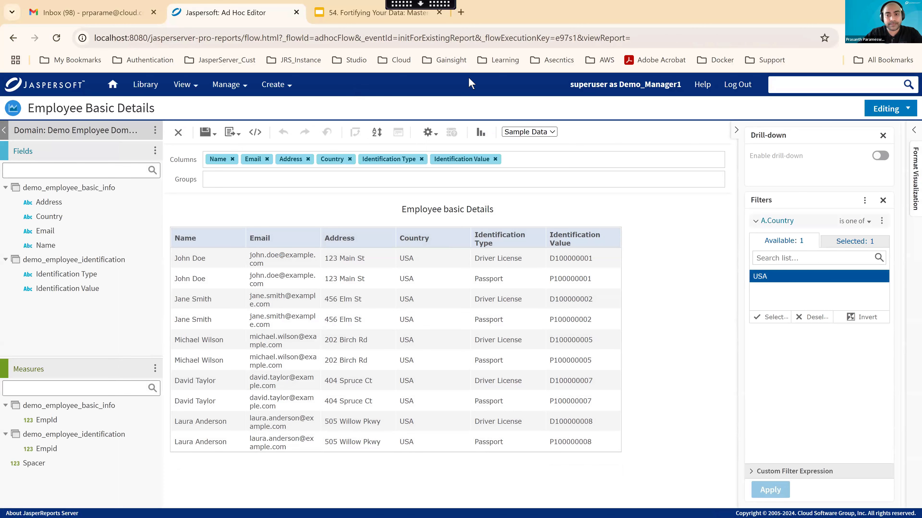
Log out of the Demo_Manager1 session and log in as the Demo_Manager2 user.
left_click(740, 87)
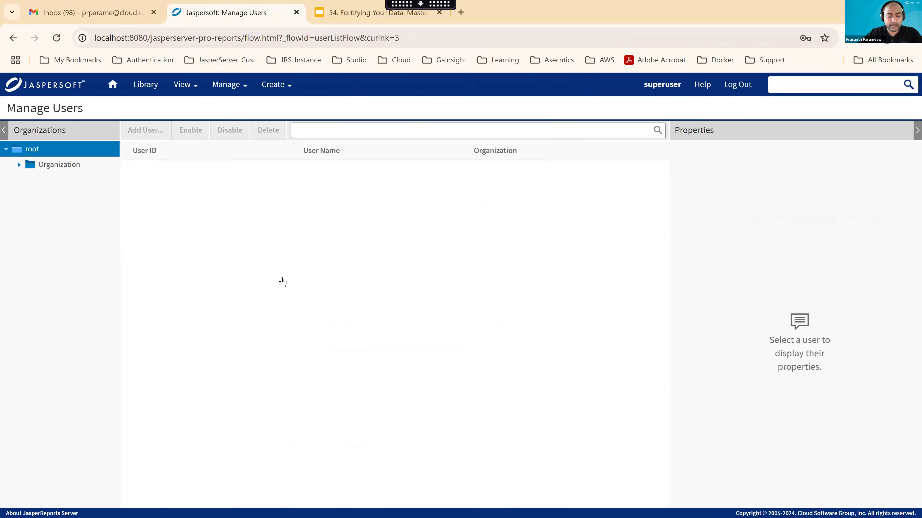
left_click(180, 288)
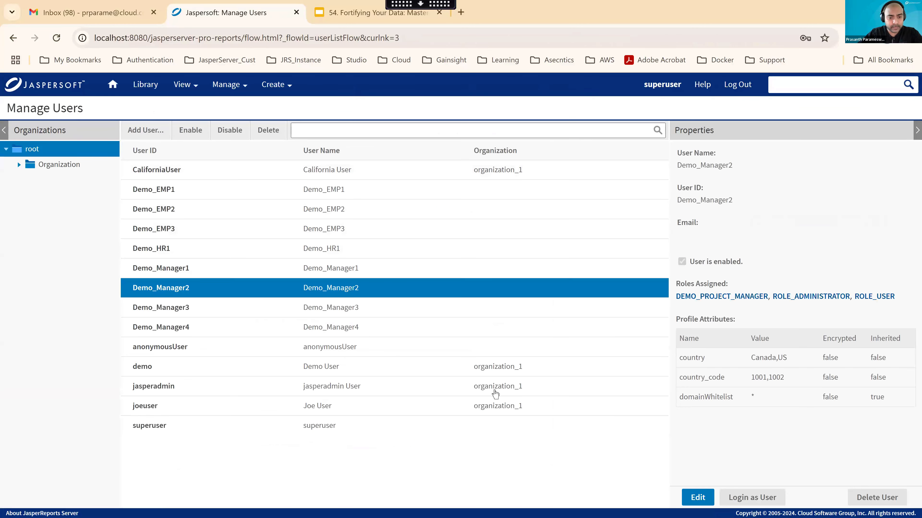
left_click(759, 503)
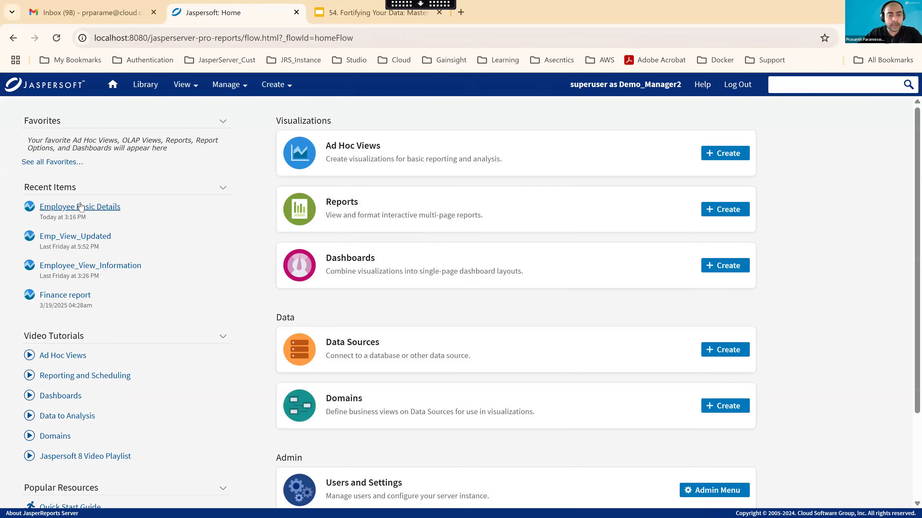
Open the Employee Basic Details view as Demo_Manager2 and examine the Country column across all rows.
left_click(94, 208)
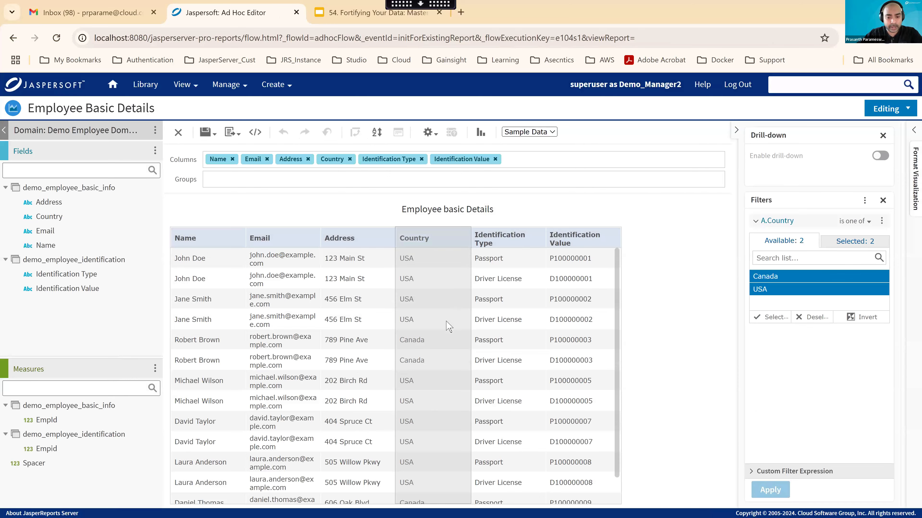
scroll(449, 326, "down", 1)
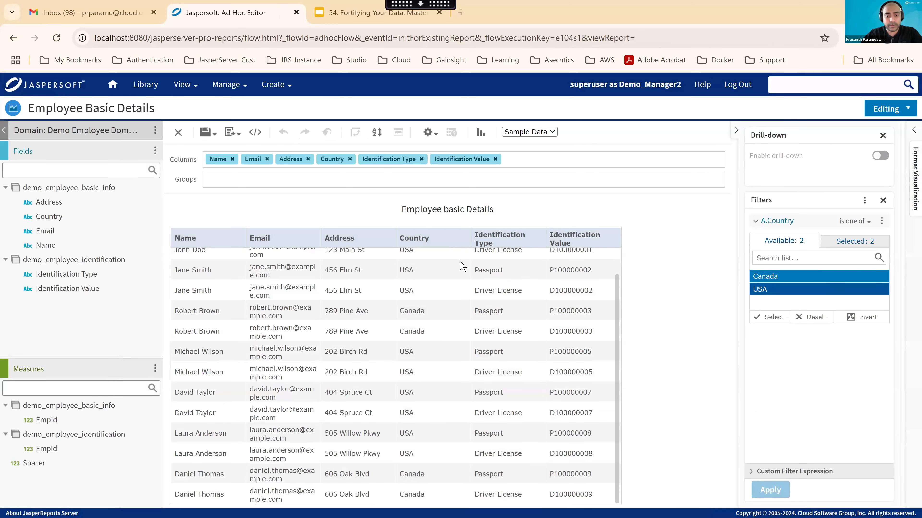
scroll(427, 274, "up", 1)
scroll(415, 381, "down", 1)
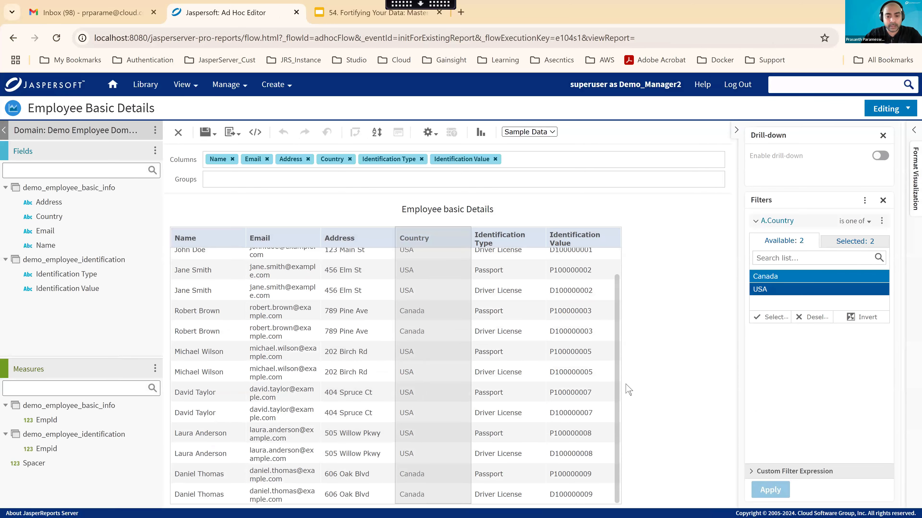
Restrict the Country filter to USA, then add Canada back to the selection.
left_click(781, 282)
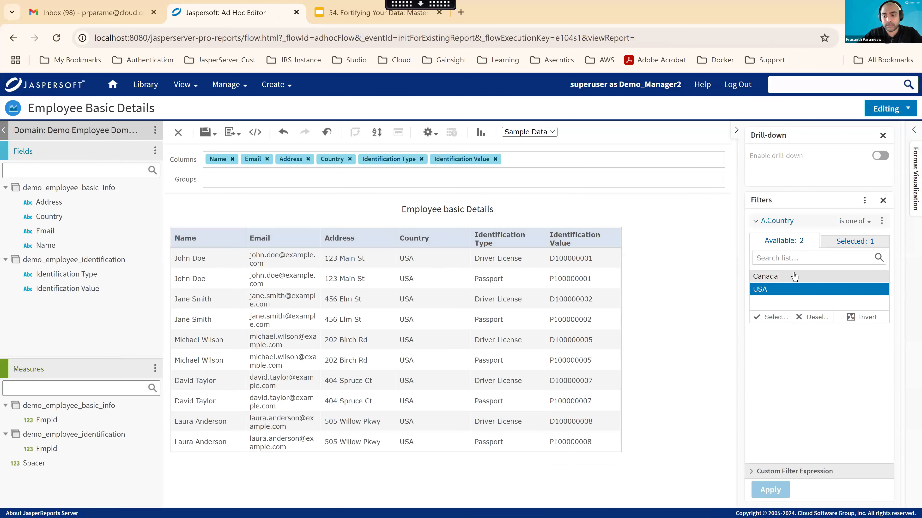
left_click(765, 276)
left_click(769, 490)
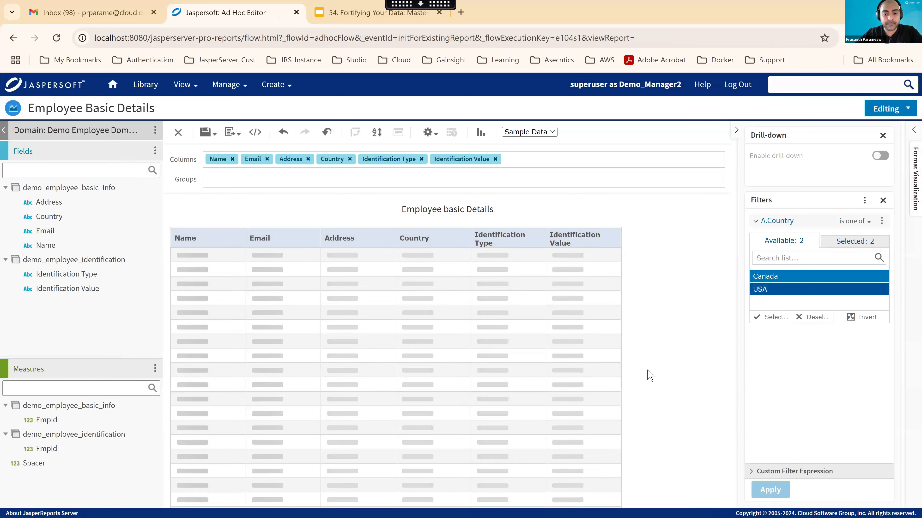
Review the remaining employee rows and compare them with the Domain Security Cross Table slide in Google Slides.
scroll(646, 372, "down", 1)
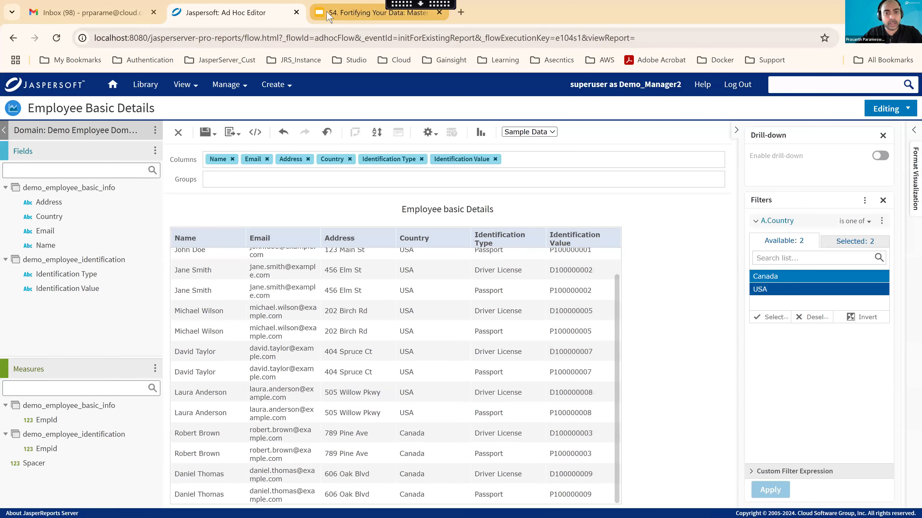
left_click(349, 17)
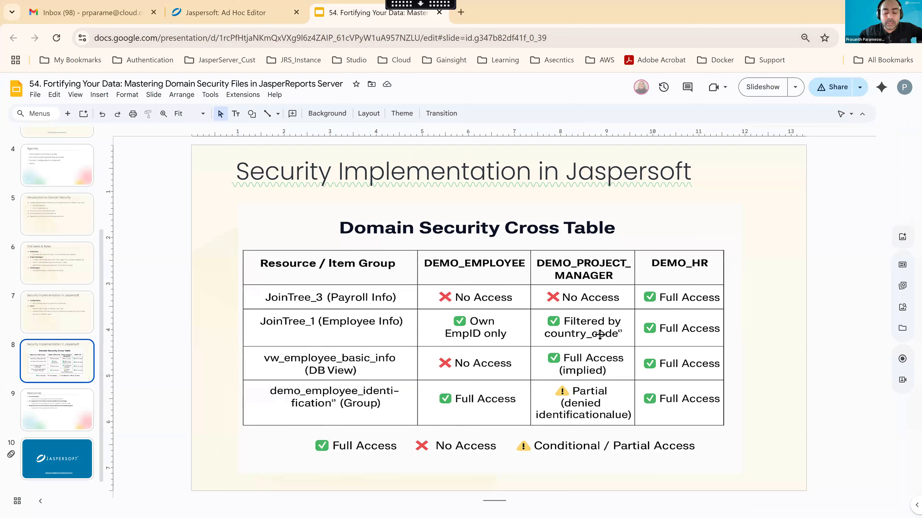
left_click(225, 13)
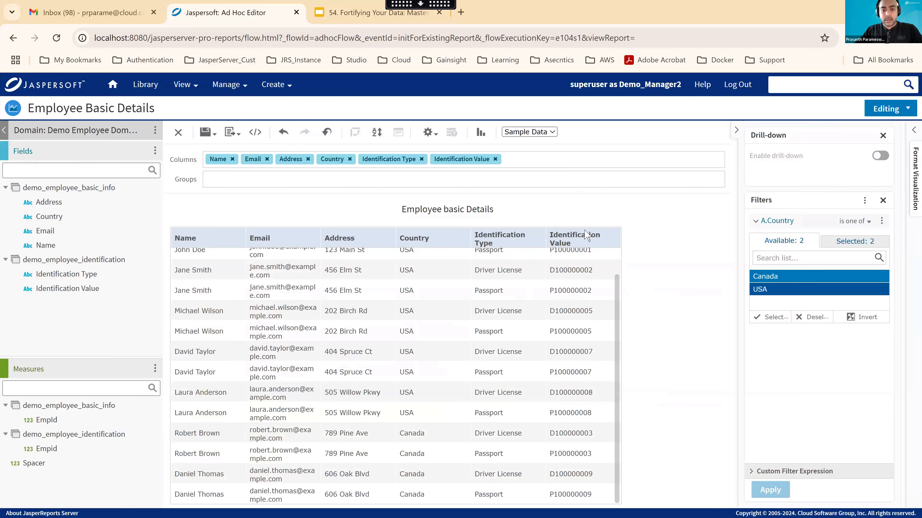
Log out of the Demo_Manager2 session, discarding the view changes, and log in as the Demo_HR1 user.
left_click(736, 85)
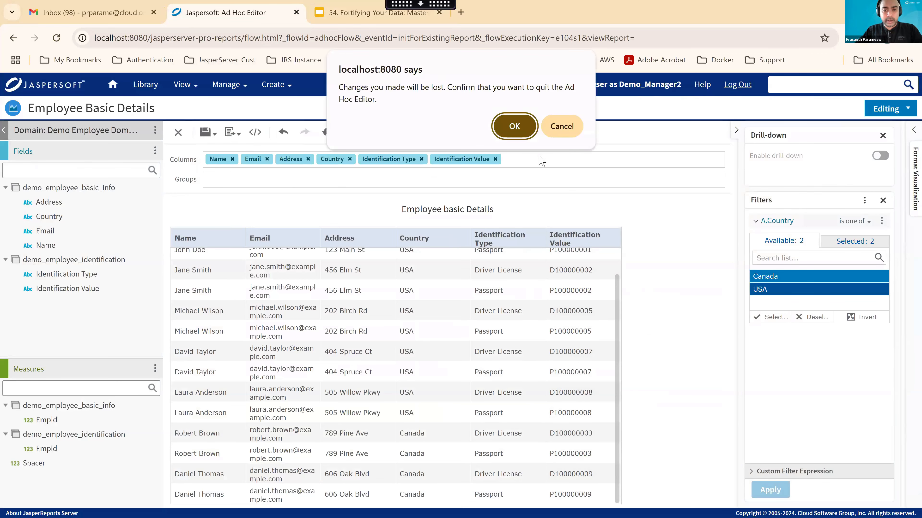
left_click(514, 126)
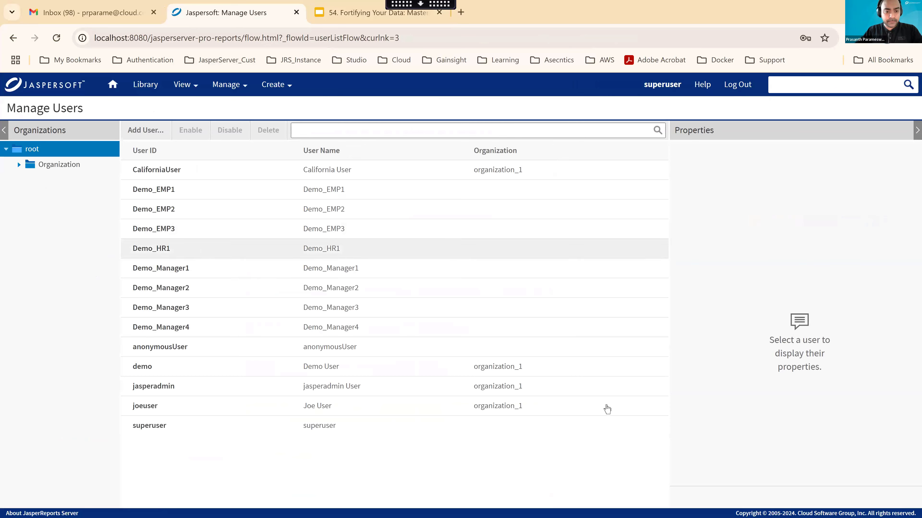
left_click(544, 248)
left_click(766, 497)
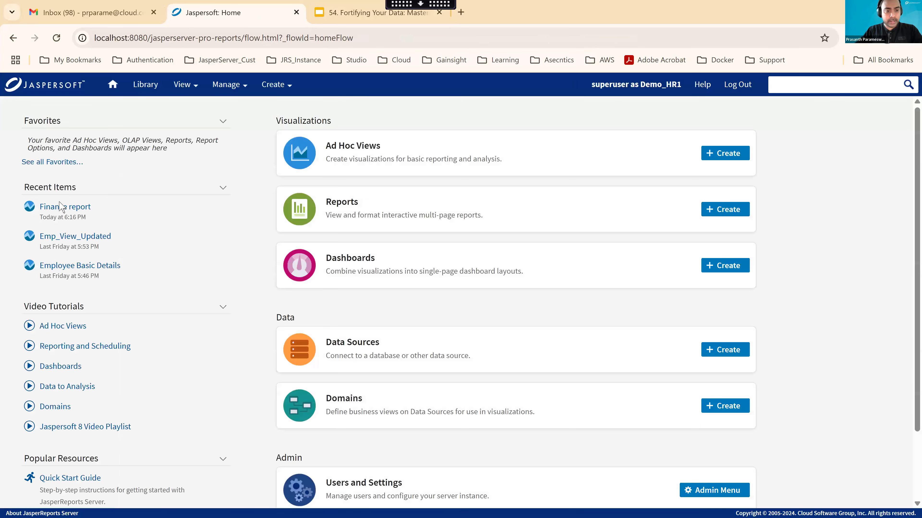
Open the Employee Basic Details view as Demo_HR1 and compare its rows with the Domain Security Cross Table slide.
left_click(56, 266)
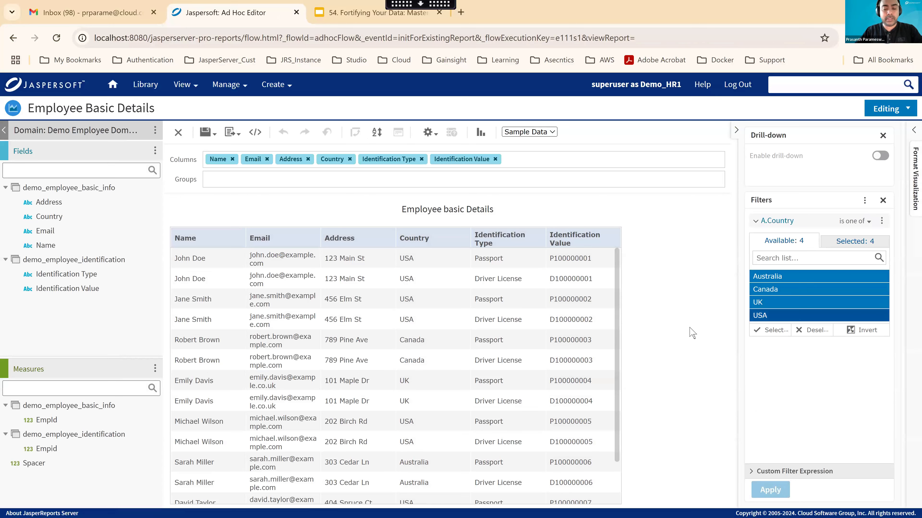
scroll(455, 347, "down", 2)
scroll(454, 346, "up", 2)
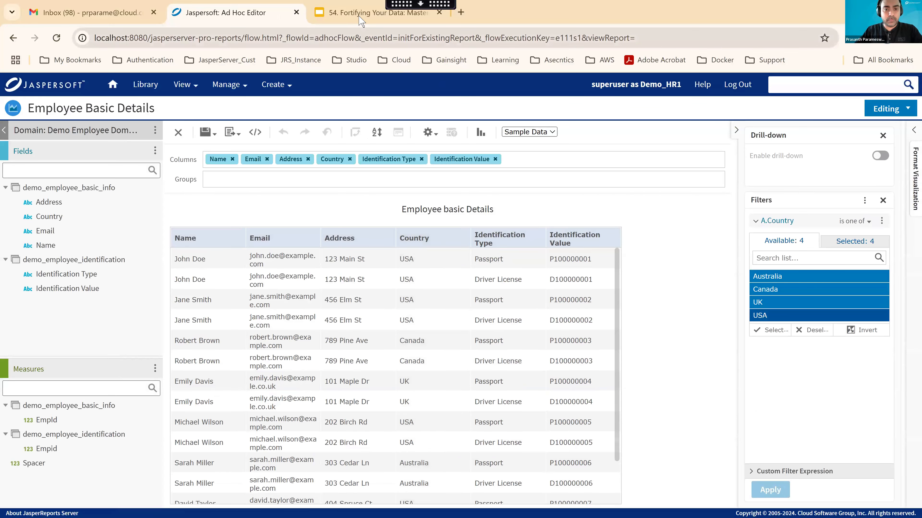
key("ctrl+Tab")
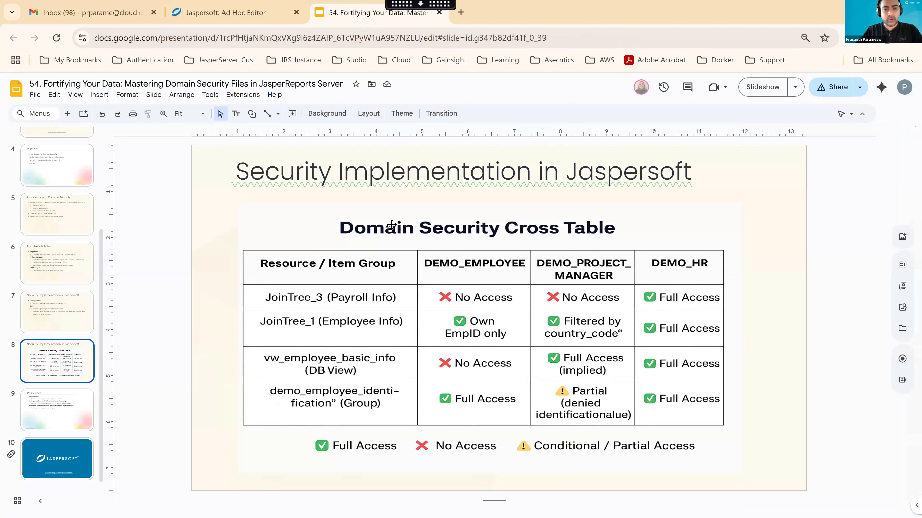
left_click(216, 8)
left_click(185, 84)
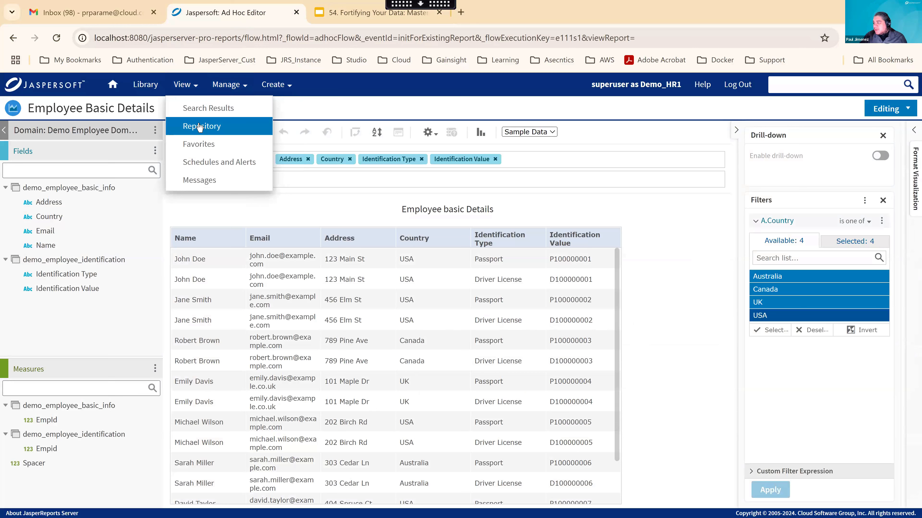
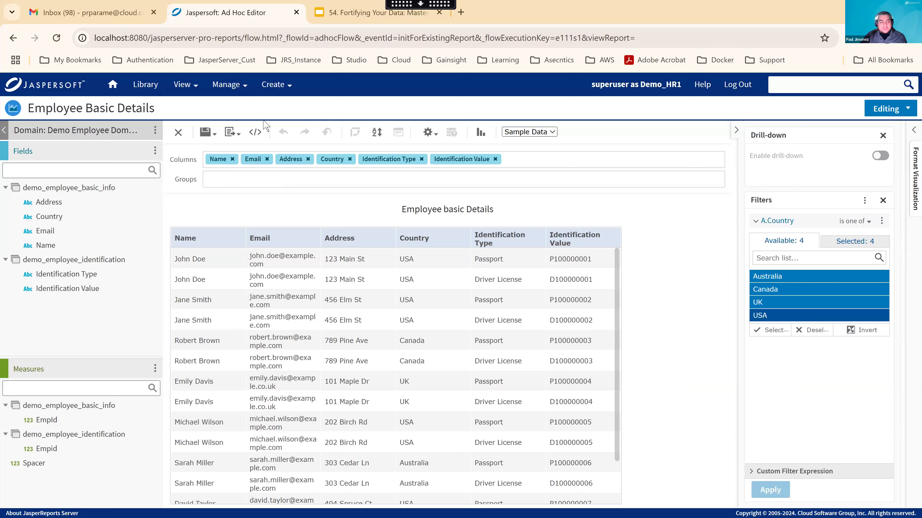
left_click(250, 93)
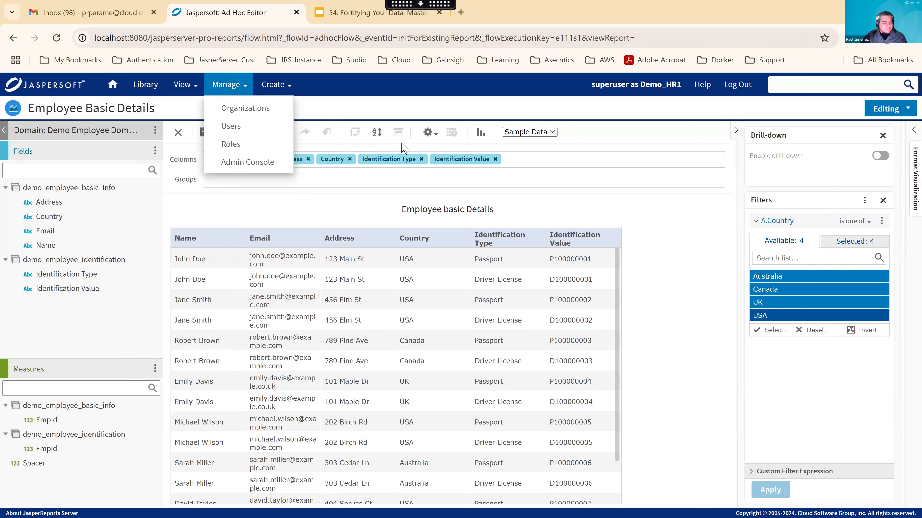
Check the Domain Security Cross Table slide again and open the security rules of the Demo Employee Domain for editing.
left_click(352, 19)
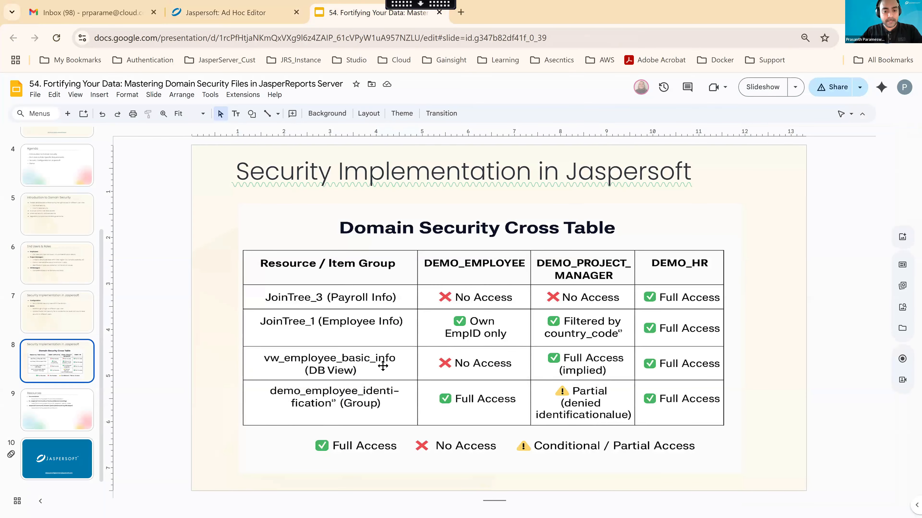
left_click(233, 13)
mouse_move(186, 84)
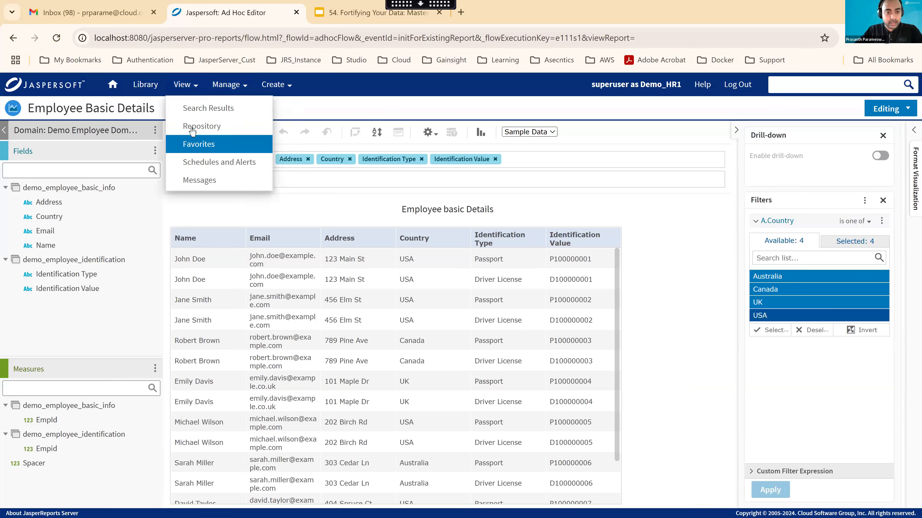
left_click(233, 127)
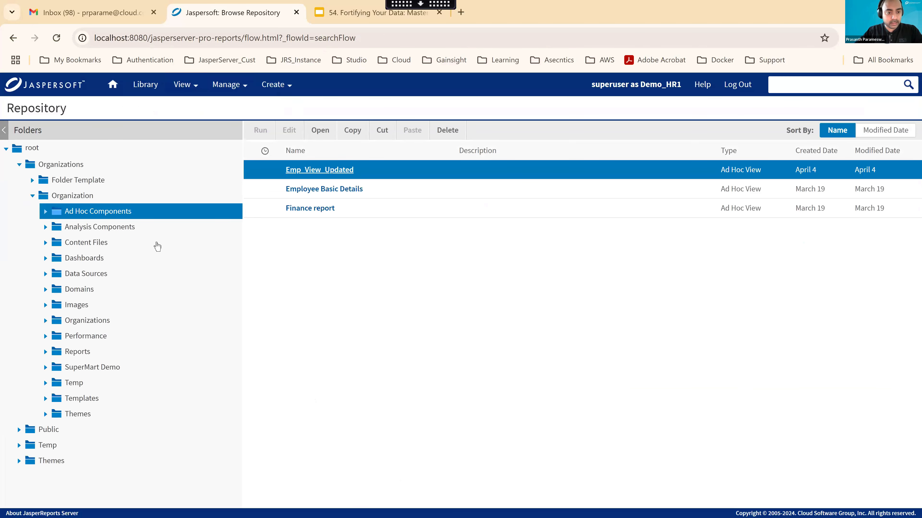
left_click(79, 289)
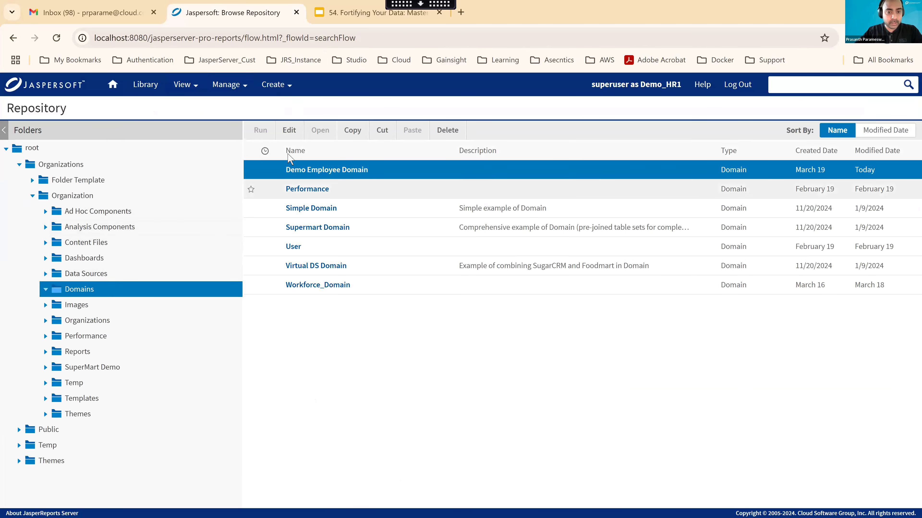
left_click(289, 130)
left_click(849, 110)
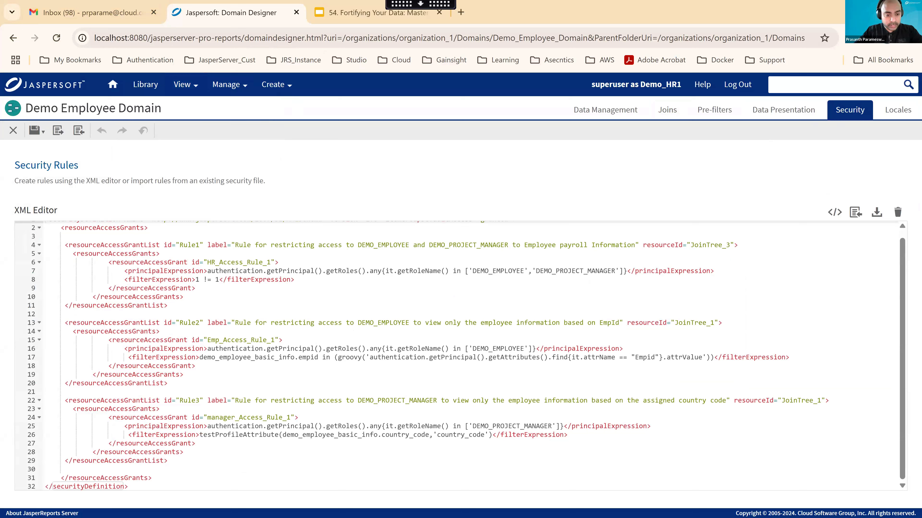
Add rule4 below Rule3 for resource vw_employee_basic_info, with grant View_Rule_1 filtering DEMO_PROJECT_MANAGER by testProfileAttribute(country_code,'country_code').
left_click(187, 460)
key("Return")
key("Return")
key("Return")
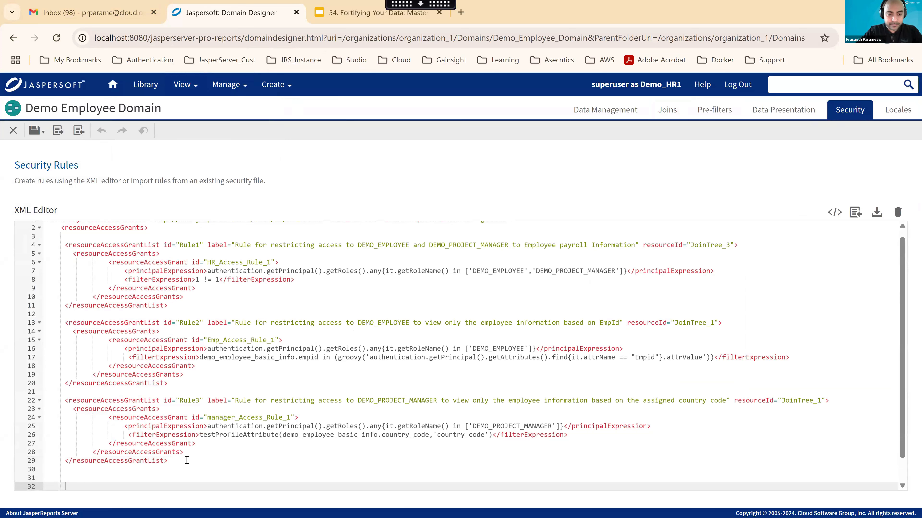
scroll(190, 375, "down", 1)
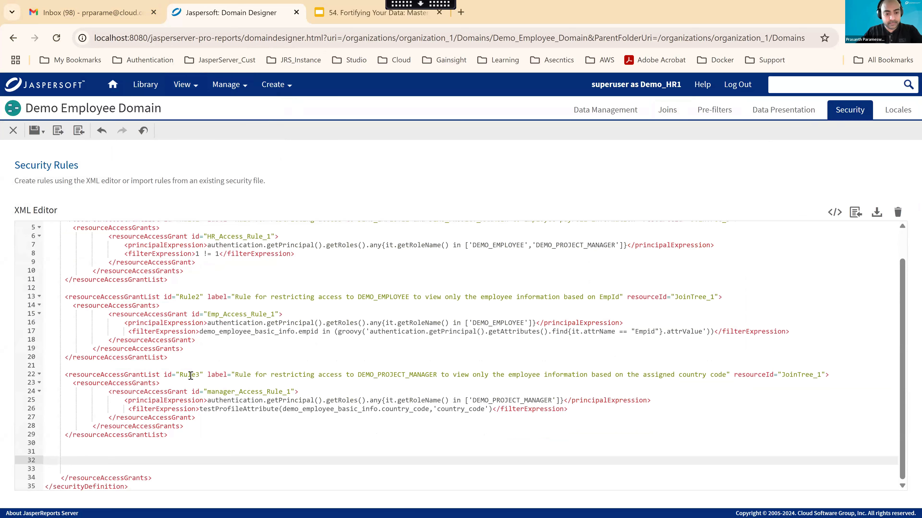
type("<resourceAccessGrantList id=\"rule4\" label=\"Rule for providing access to DEMO_PROJECT_MANAGER Information from DB Views for specific country codes in Profile attribute\" resourceId=\"vw_employee_basic_info\"> <resourceAccessGrants> <resourceAccessGrant id=\"View_Rule_1\"> <principalExpression>authentication.getPrincipal().getRoles().any{it.getRoleName() in ['DEMO_PROJECT_MANAGER']}</principalExpression> <filterExpression>testProfileAttribute(country_code,'country_code')</filterExpression> </resourceAccessGrant> </resourceAccessGrants> </resourceAccessGrantList>")
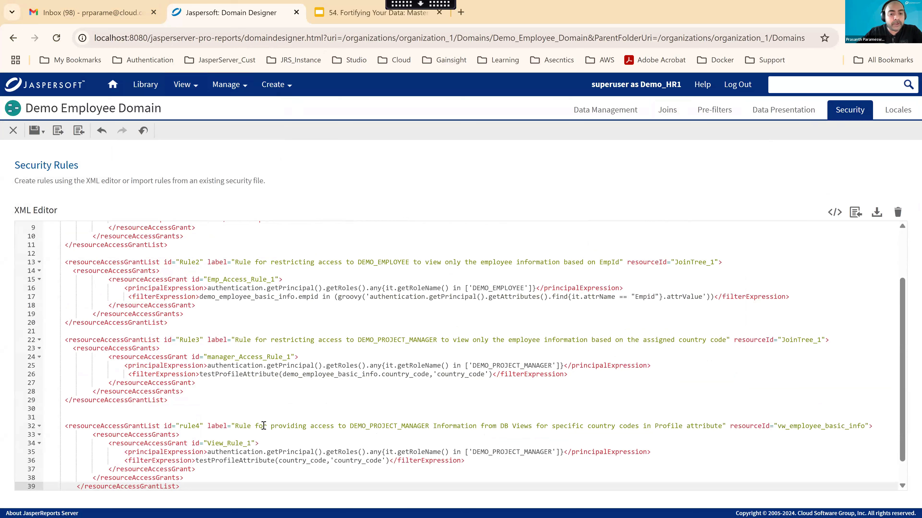
Review rule4's label on DB view access by country code and compare the rule with the Rule3 block.
left_click_drag(248, 425, 517, 421)
left_click_drag(585, 426, 720, 424)
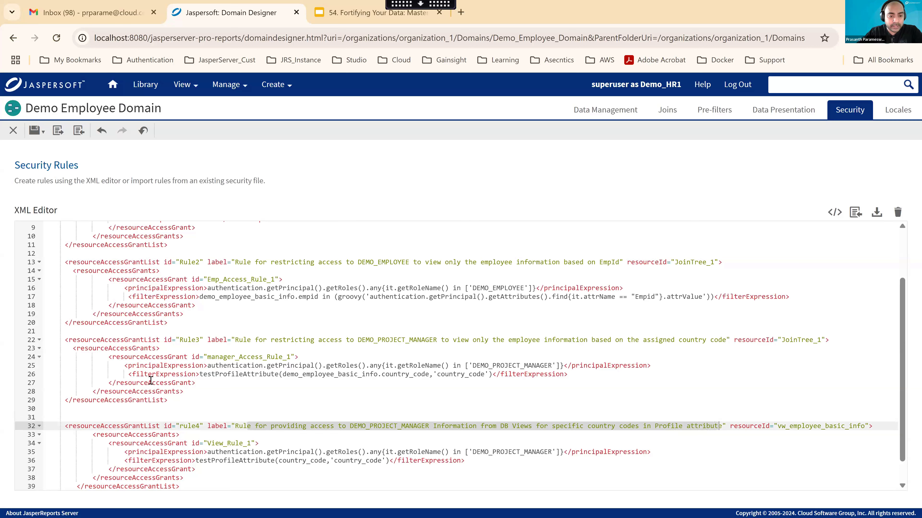
left_click_drag(185, 392, 65, 340)
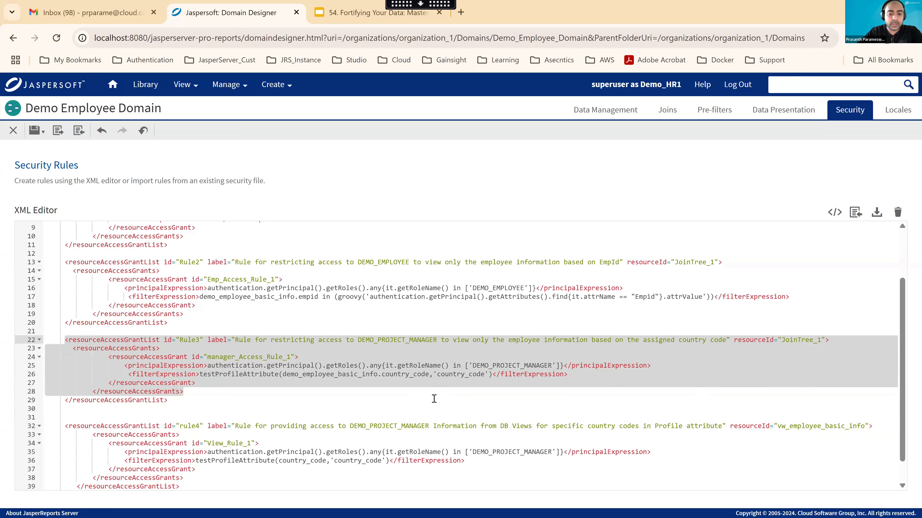
scroll(471, 421, "down", 1)
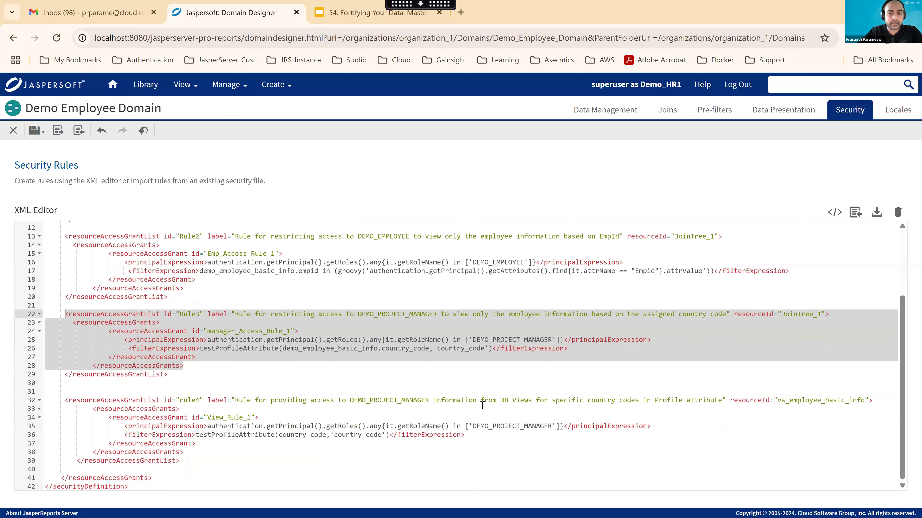
Examine the sets in the domain's data presentation, collapsing JoinTree_1, JoinTree_2 and JoinTree_3 to reach vw_employee_basic_info.
left_click(791, 116)
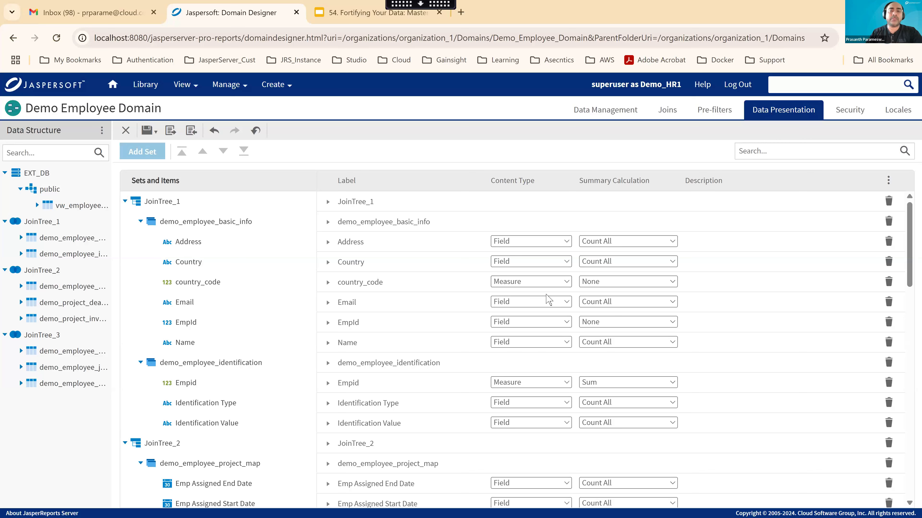
left_click(850, 109)
left_click(782, 109)
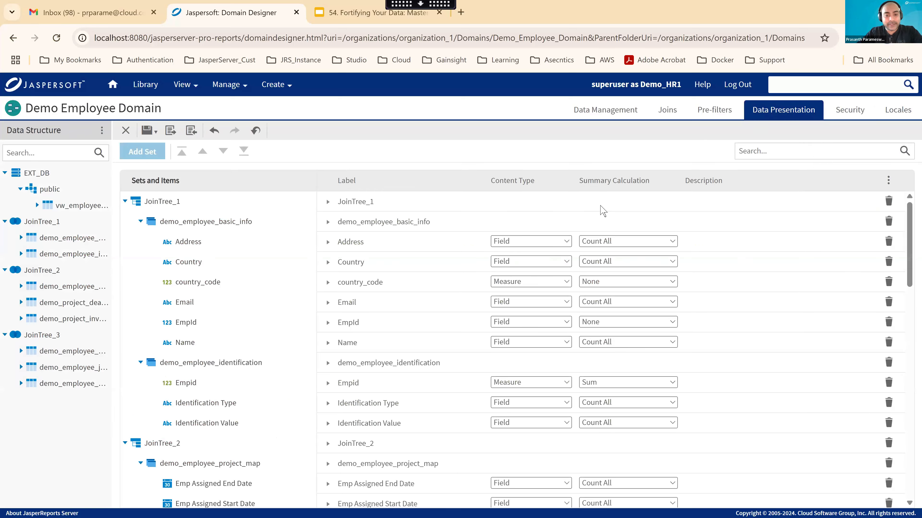
scroll(326, 314, "down", 5)
scroll(225, 272, "up", 5)
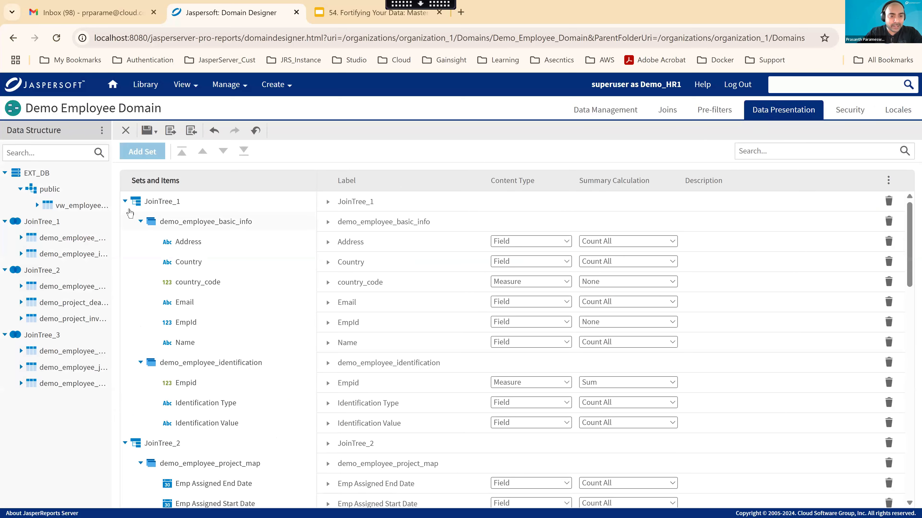
left_click(126, 201)
left_click(125, 221)
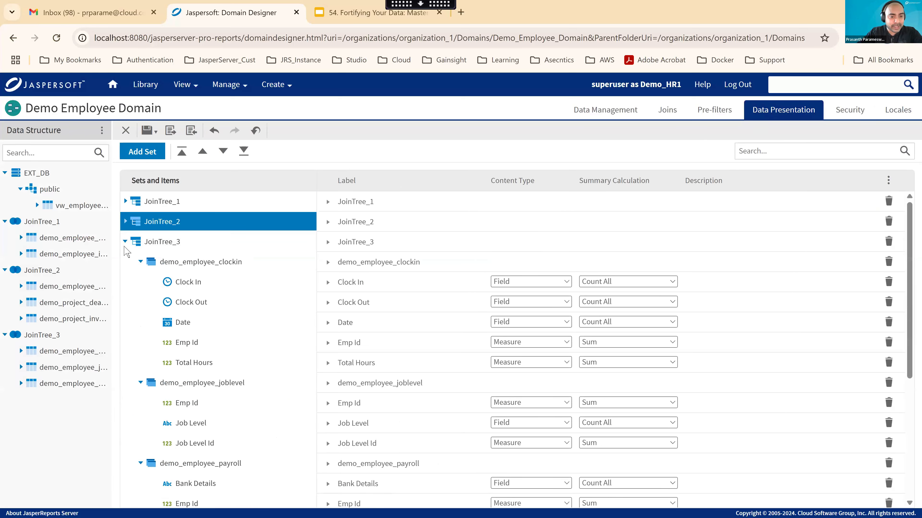
left_click(126, 241)
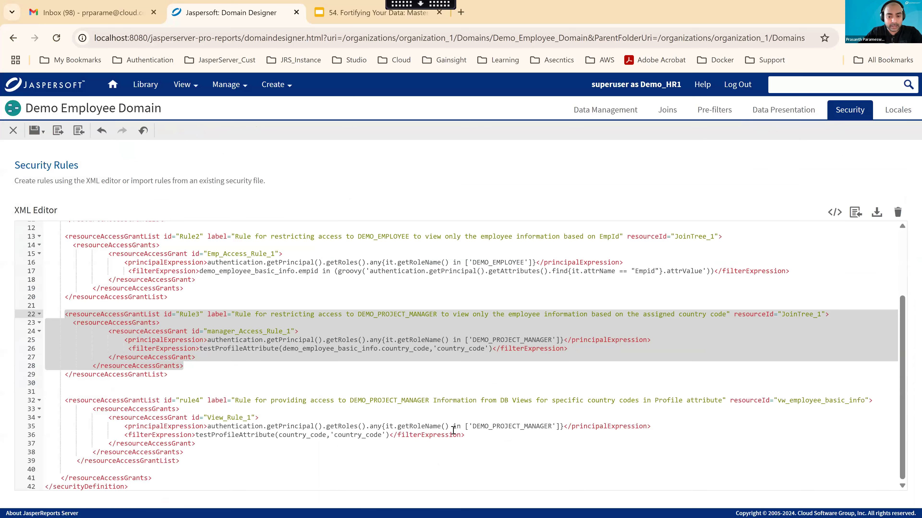
Compare the country_code arguments in rule4's filter expression with the vw_employee_basic_info columns in the data structure.
left_click(310, 435)
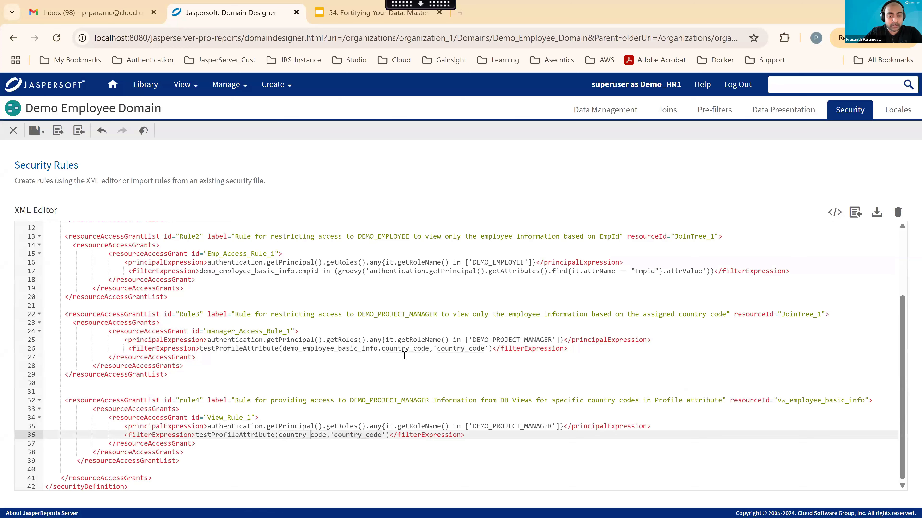
left_click(776, 110)
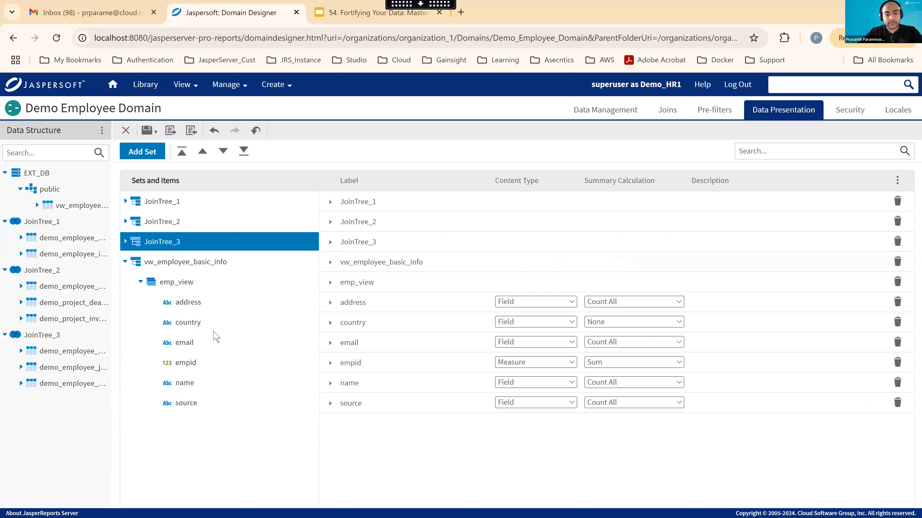
left_click(859, 117)
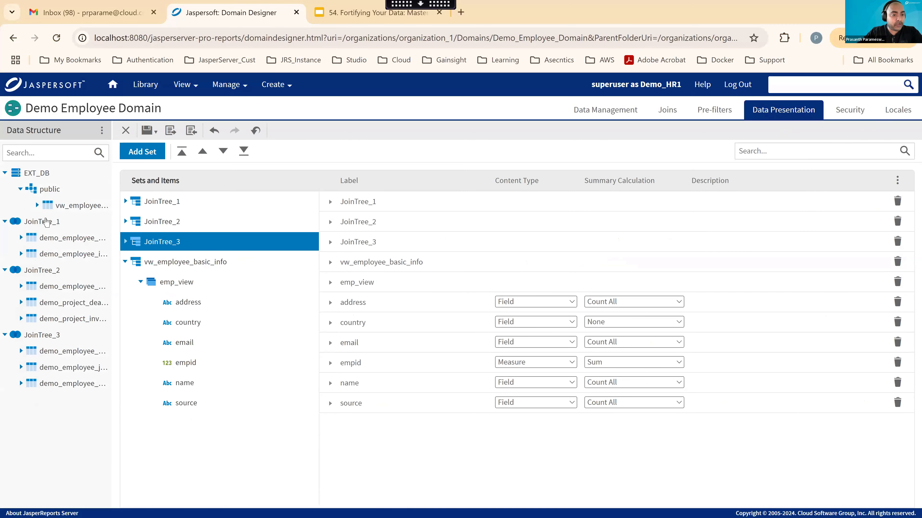
left_click(37, 206)
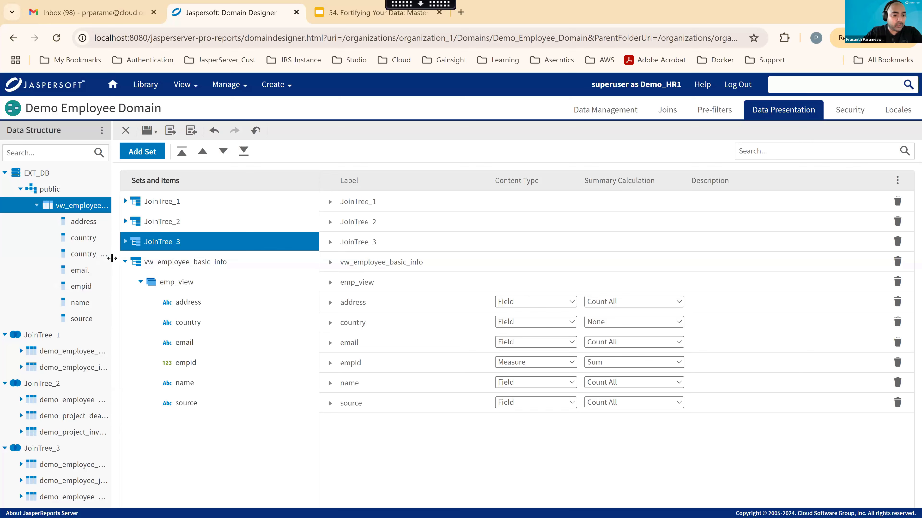
left_click_drag(112, 259, 152, 261)
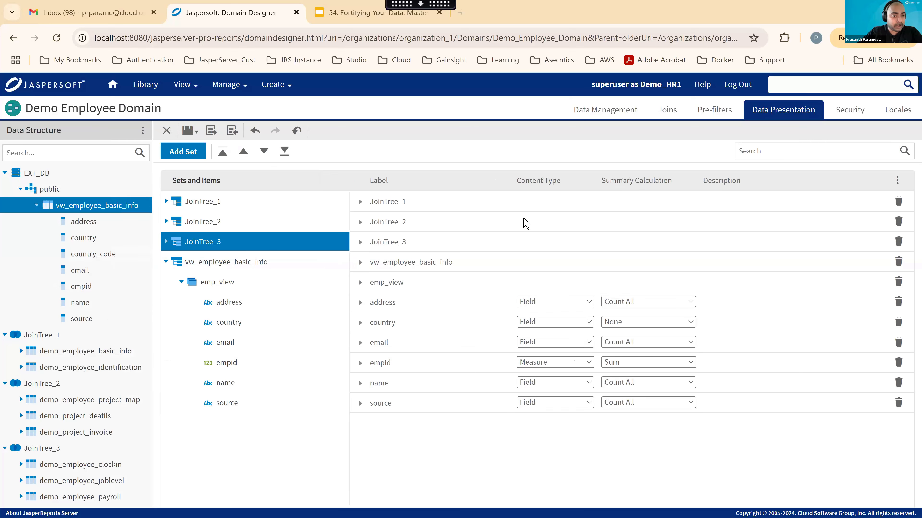
left_click(849, 109)
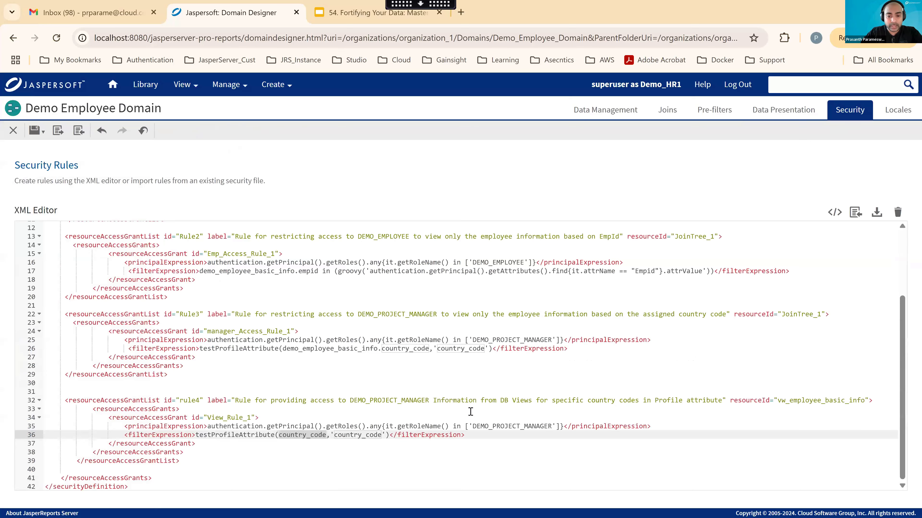
double_click(357, 438)
double_click(306, 436)
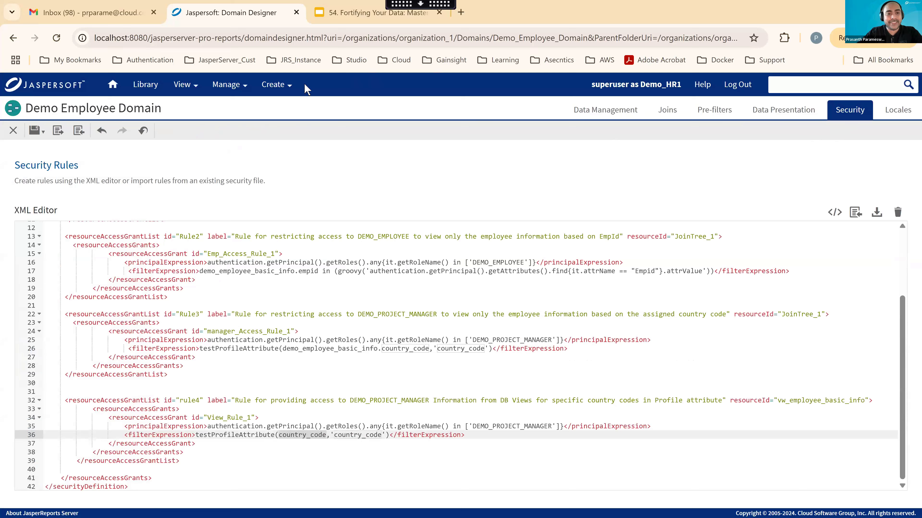
Compare the resourceId values of Rule3 and rule4 with the data presentation sets, and save the domain.
left_click(41, 134)
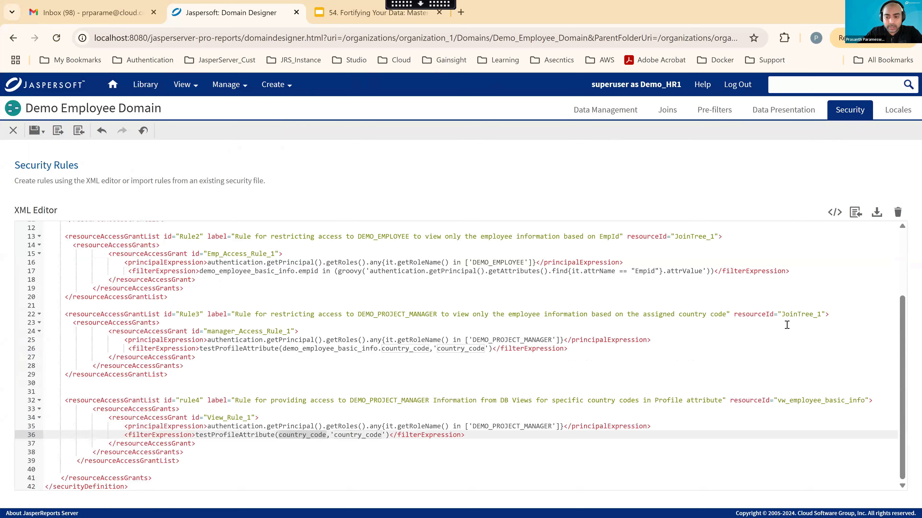
double_click(796, 314)
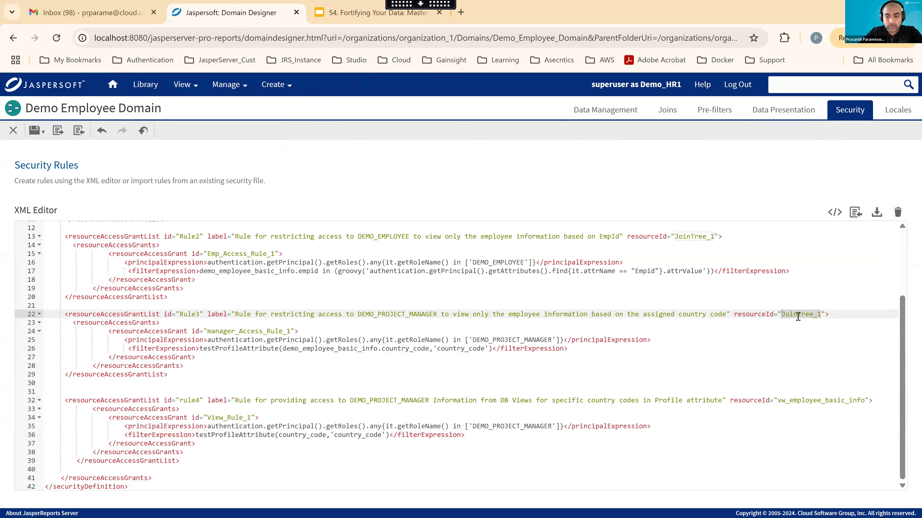
double_click(810, 401)
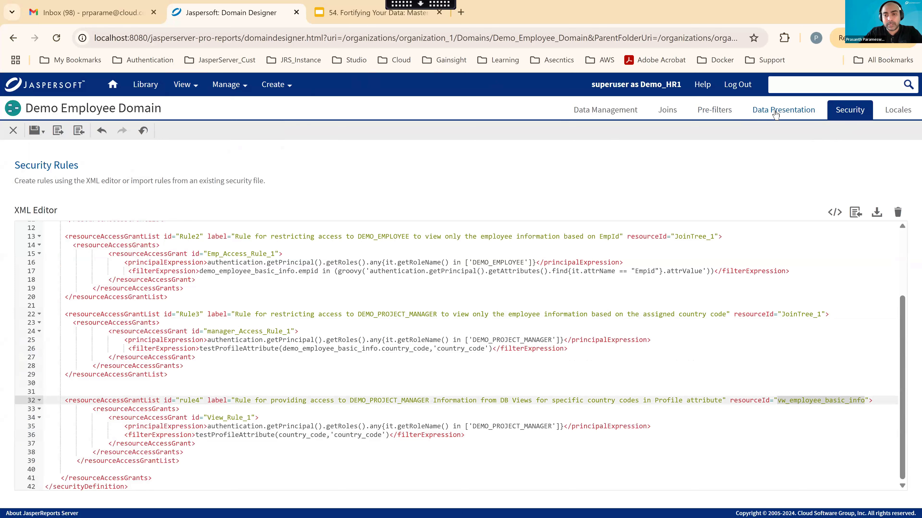
left_click(766, 115)
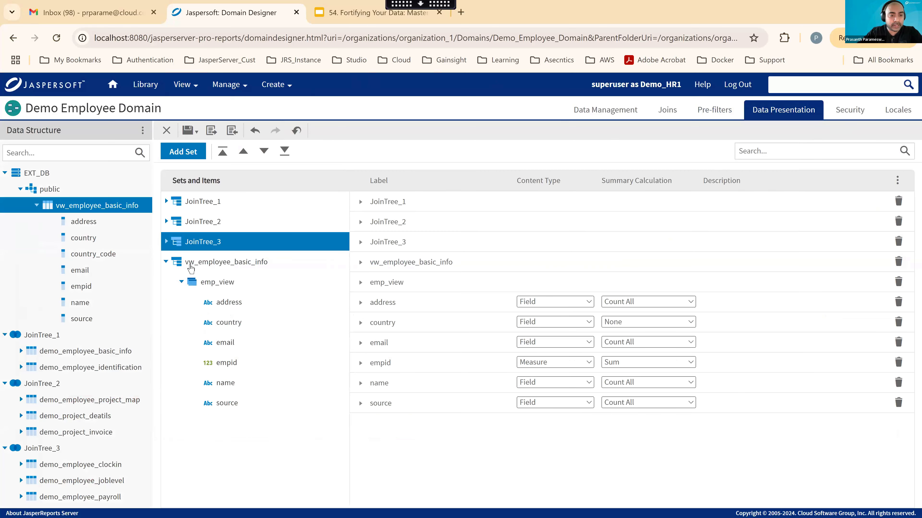
left_click(850, 110)
Leave the domain designer and log in as the Demo_Manager1 user from user management.
mouse_move(185, 85)
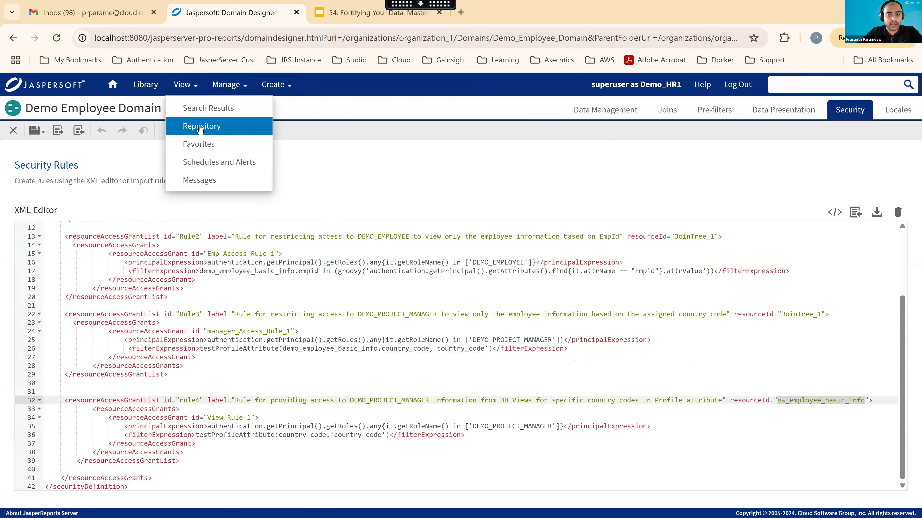
left_click(202, 128)
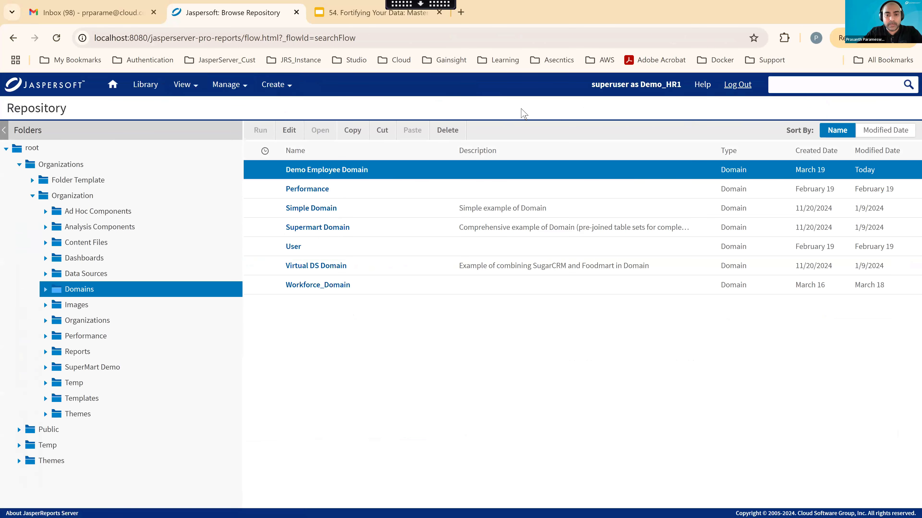
mouse_move(233, 89)
left_click(231, 126)
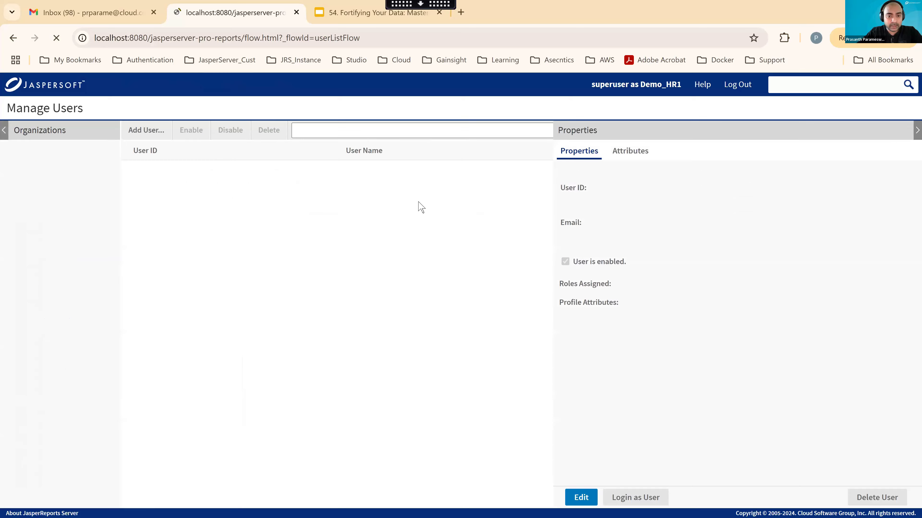
left_click(186, 276)
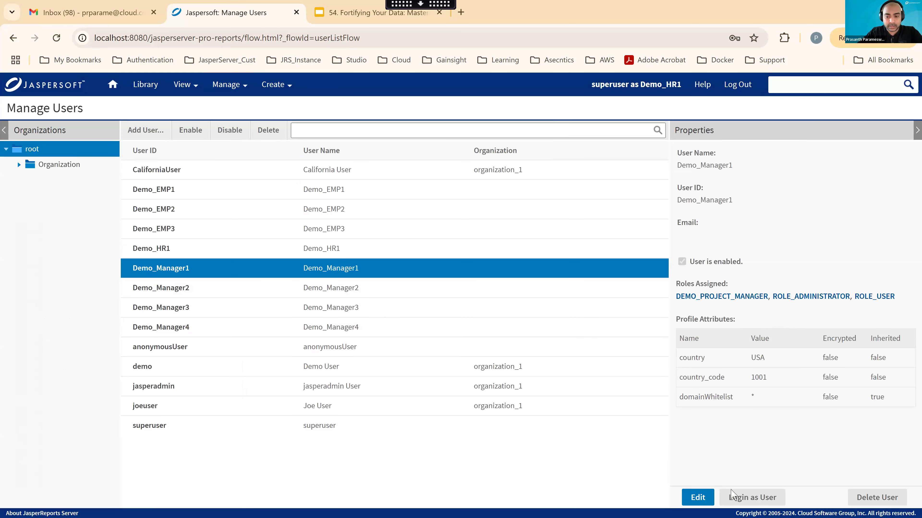
left_click(747, 503)
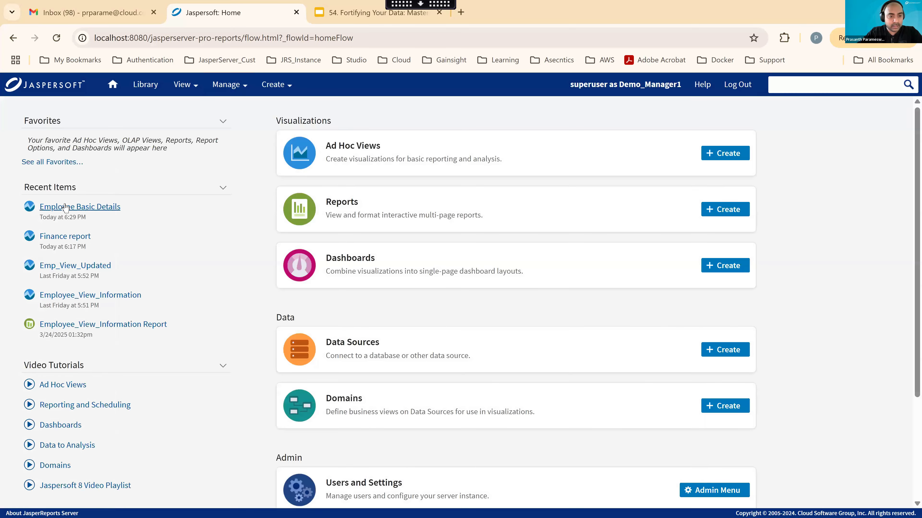
Open the Emp_View_Updated ad hoc view from the Ad Hoc Components folder, removing the missing country_code field.
mouse_move(185, 84)
left_click(197, 124)
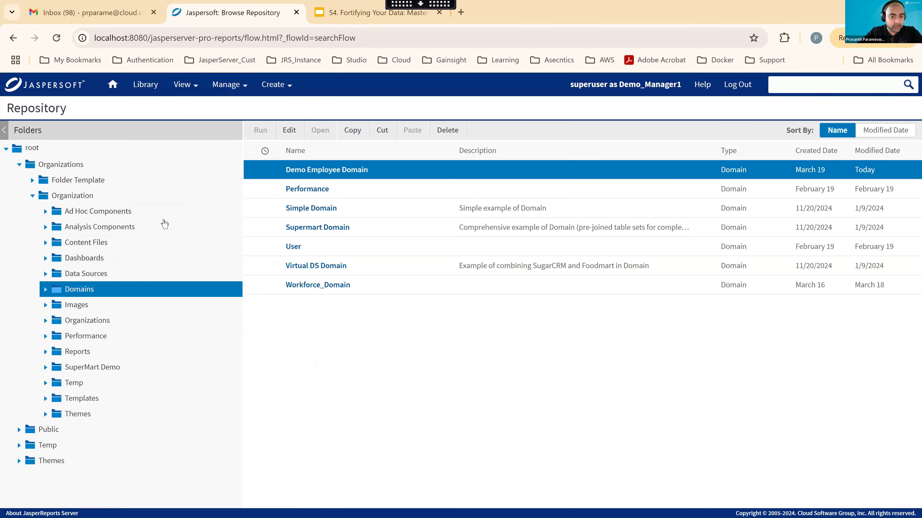
left_click(123, 211)
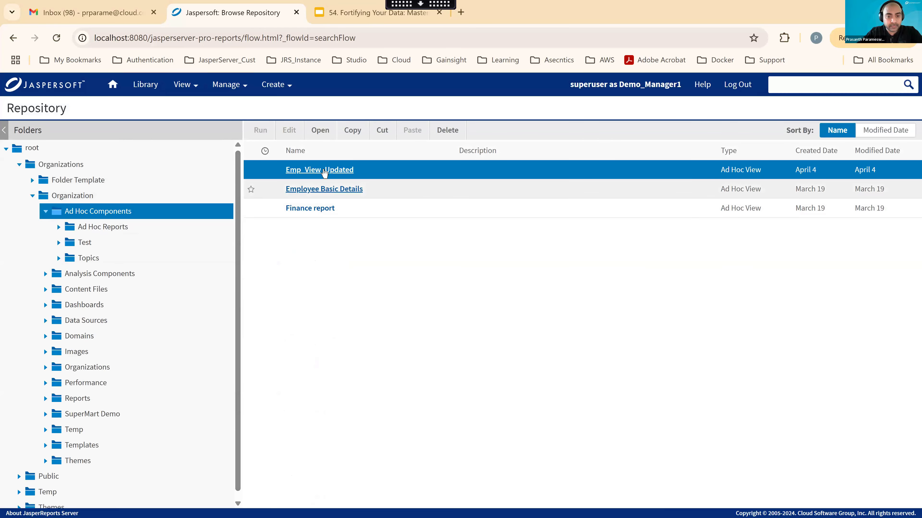
left_click(341, 173)
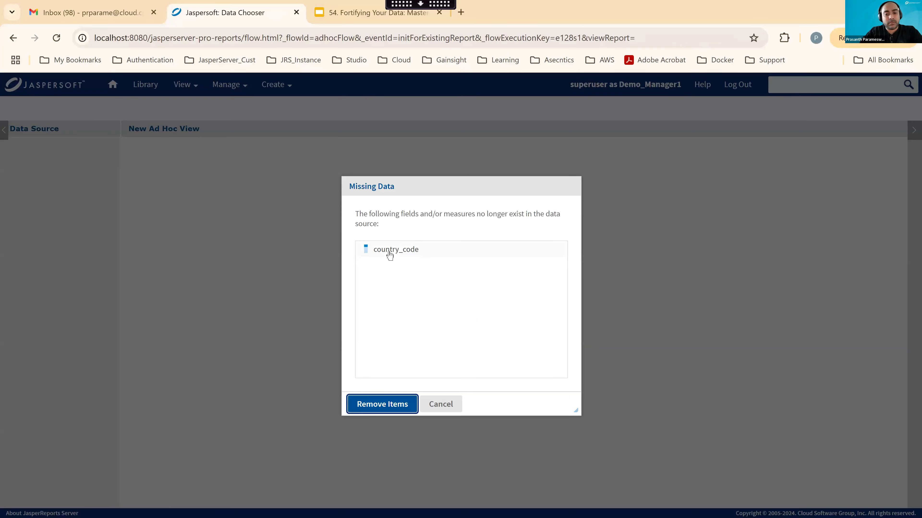
left_click(371, 409)
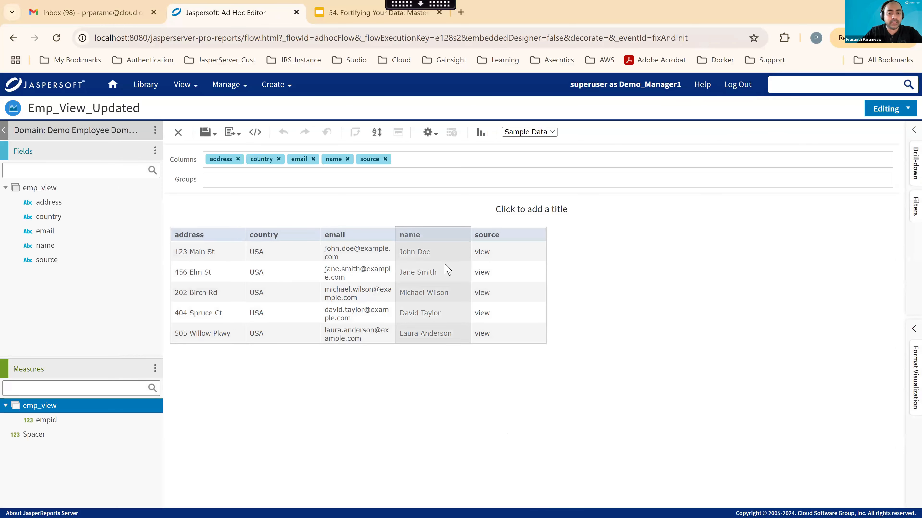
End the Demo_Manager1 session from the repository and consult the Domain Security Cross Table in the presentation.
left_click(183, 84)
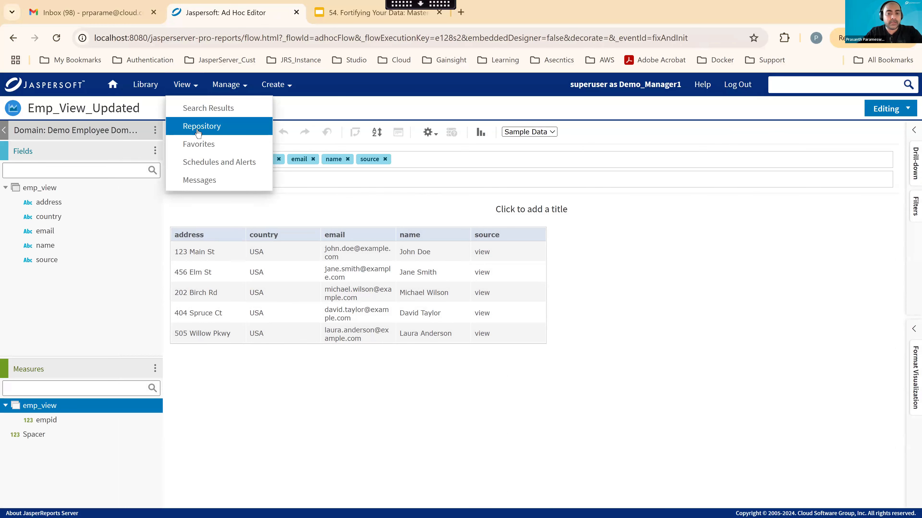
left_click(198, 127)
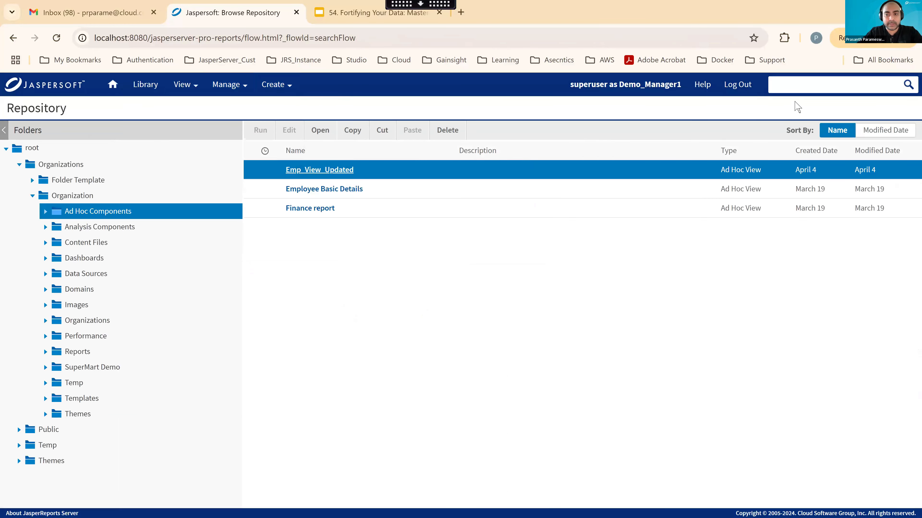
left_click(746, 87)
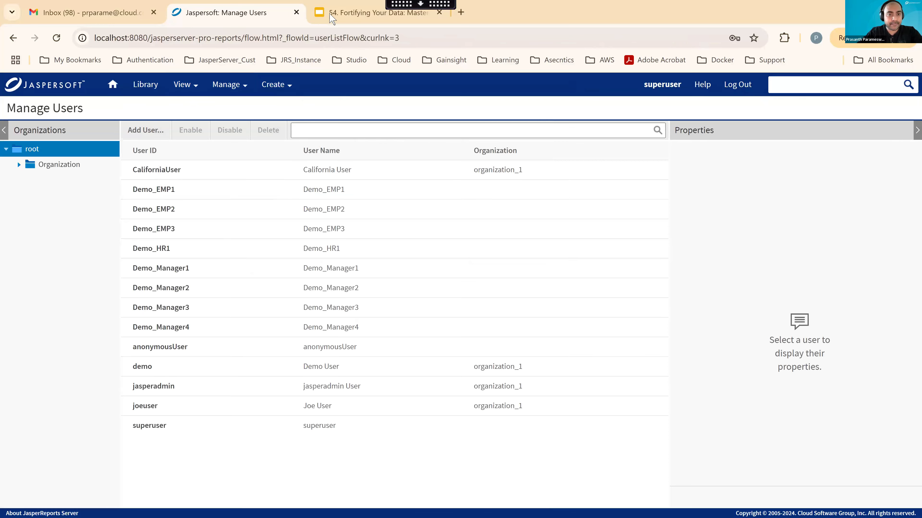
left_click(332, 17)
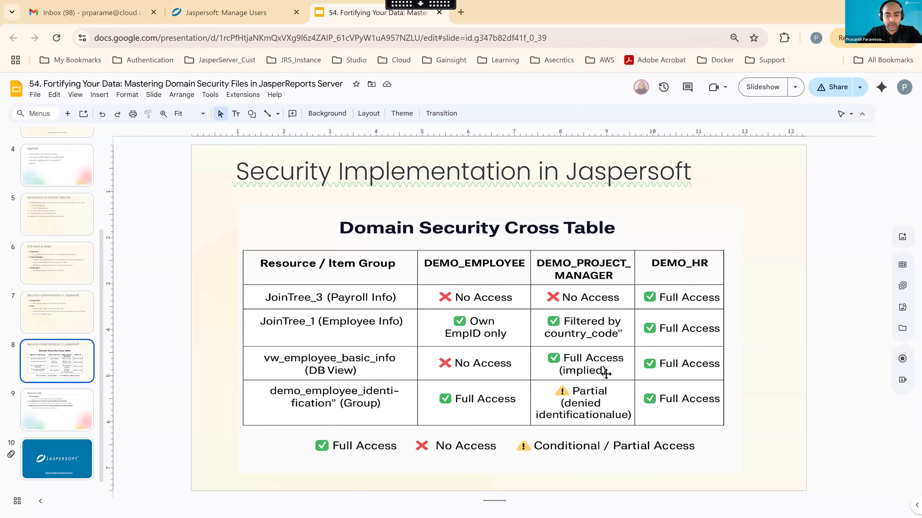
left_click(234, 16)
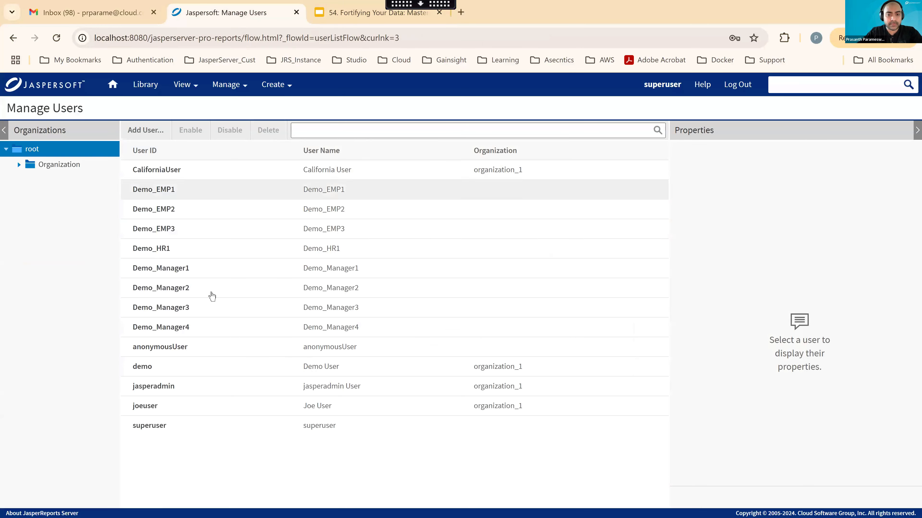
Leave Emp_View_Updated for the repository's Domains folder and open the Demo Employee Domain's security rules for editing as superuser.
left_click(185, 84)
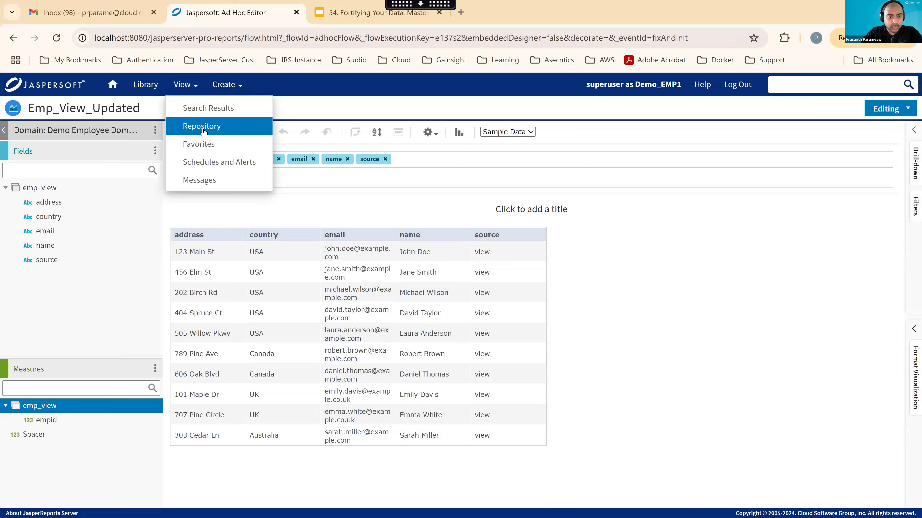
left_click(202, 126)
left_click(185, 84)
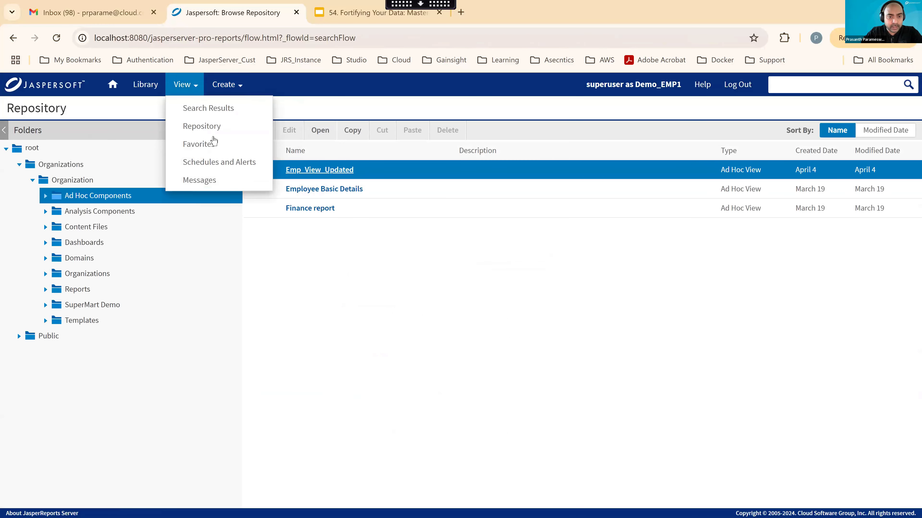
left_click(213, 127)
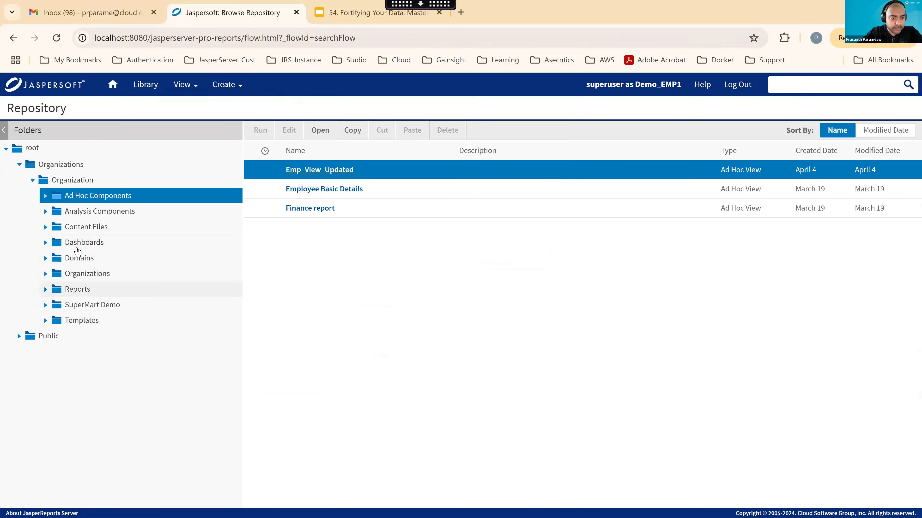
left_click(80, 258)
left_click(285, 131)
left_click(850, 109)
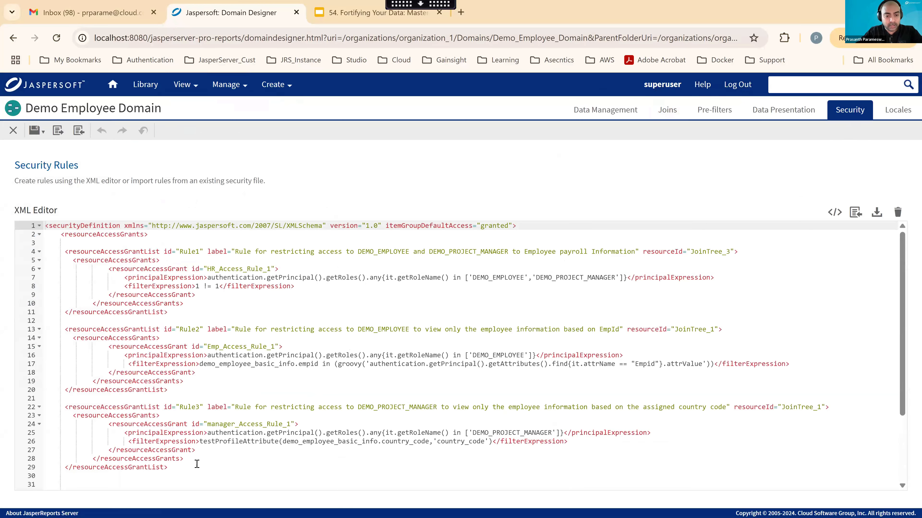
Highlight the whole rule4 block and compare it with the Domain Security Cross Table slide.
scroll(197, 462, "down", 3)
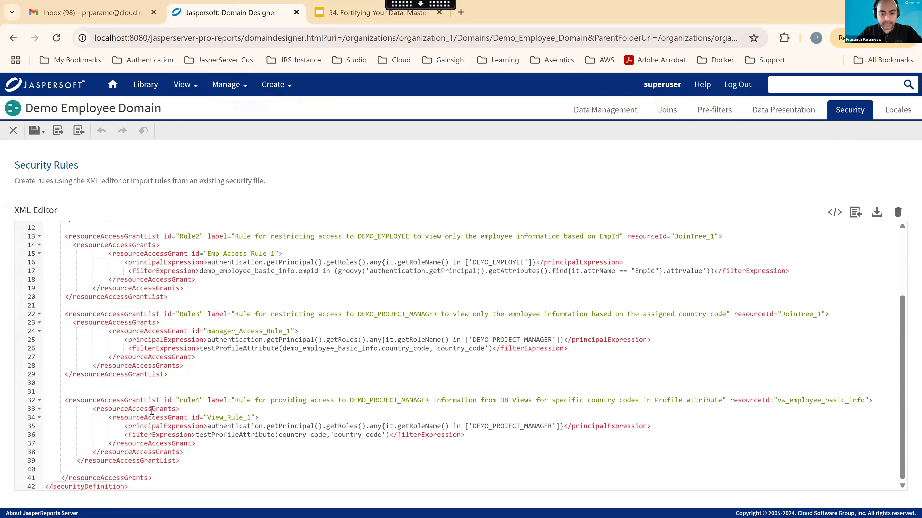
left_click_drag(64, 400, 198, 462)
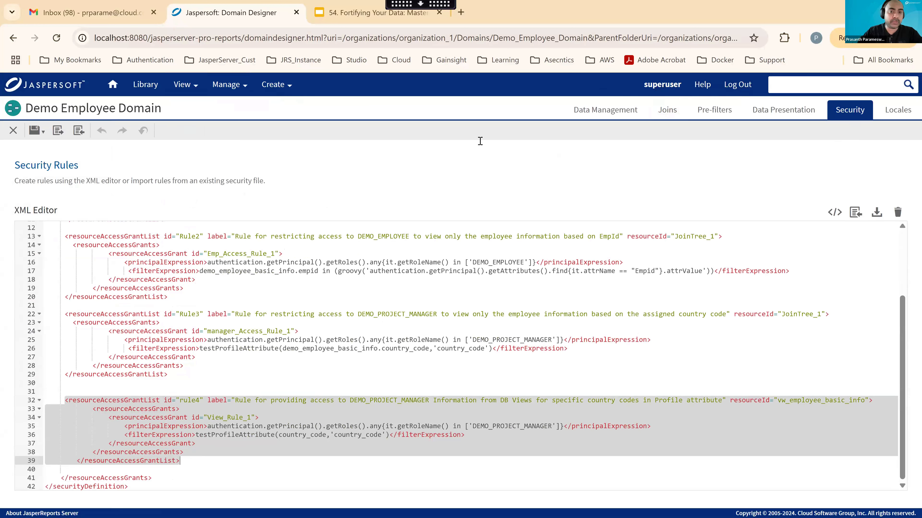
left_click(374, 12)
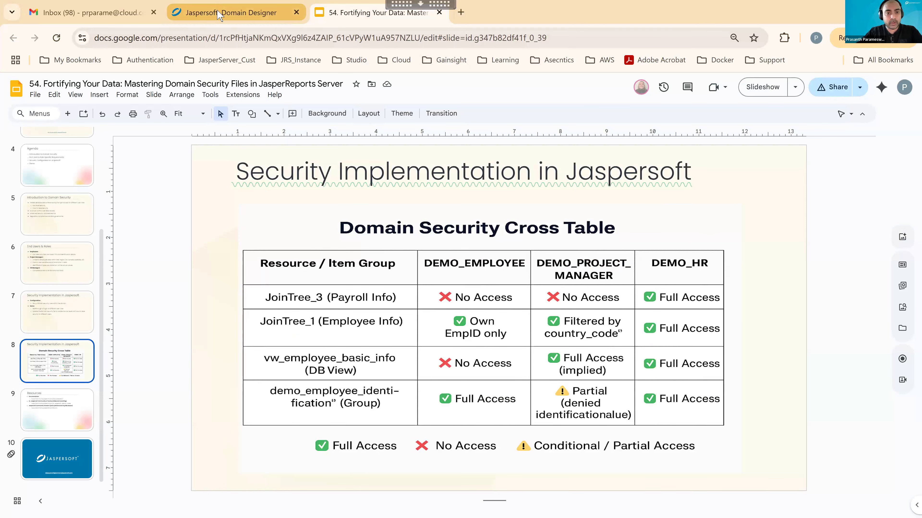
mouse_move(219, 14)
key("ctrl+Page_Up")
Insert blank lines after the closing resourceAccessGrants tag and paste the itemGroupAccessGrants block containing identification_rule1 for demo_employee_identification.
left_click(169, 478)
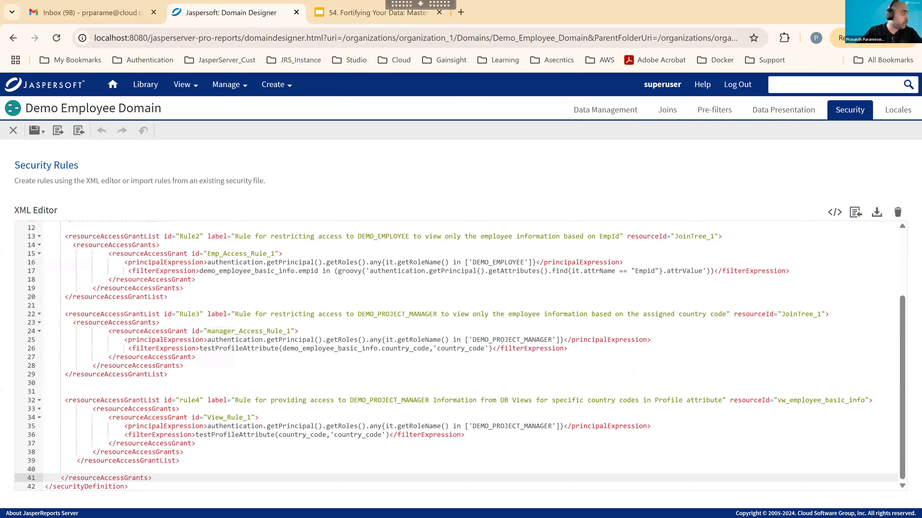
key("Return")
key("Return")
key("Return")
key("Return")
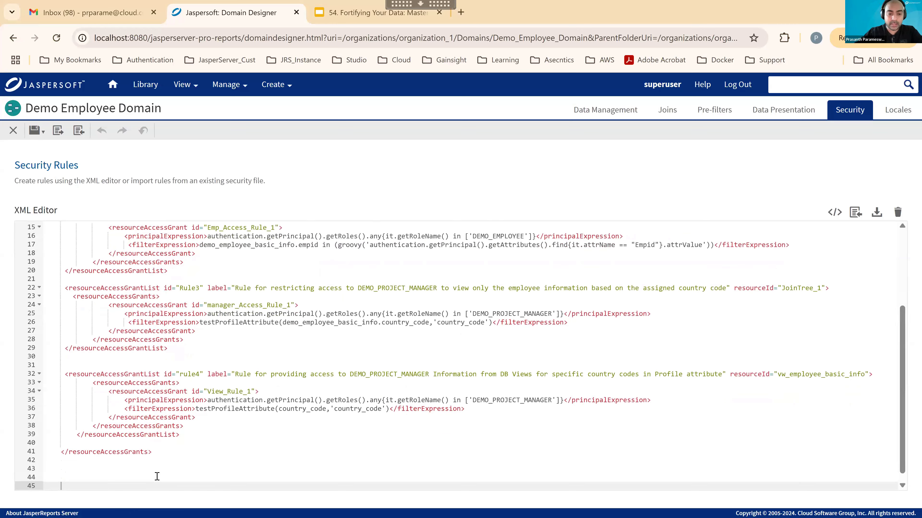
key("Return")
key("Return")
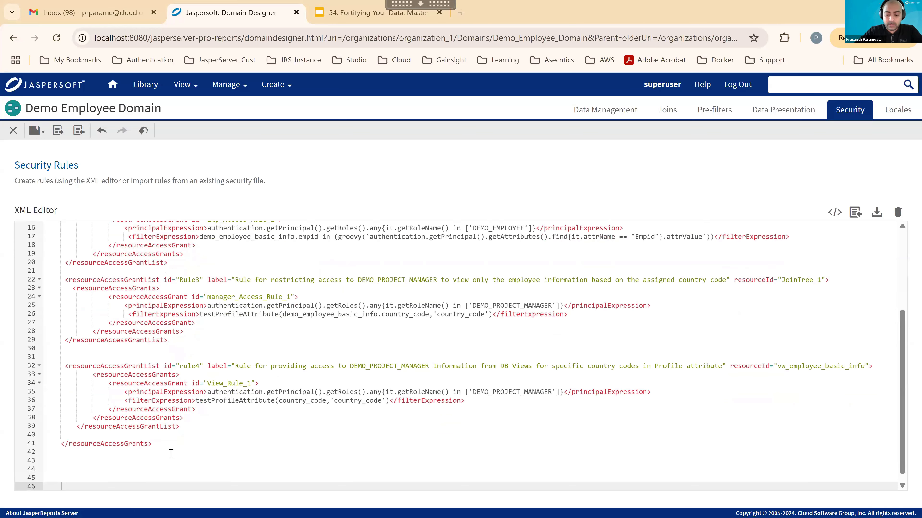
key("Up")
key("Up")
key("Up")
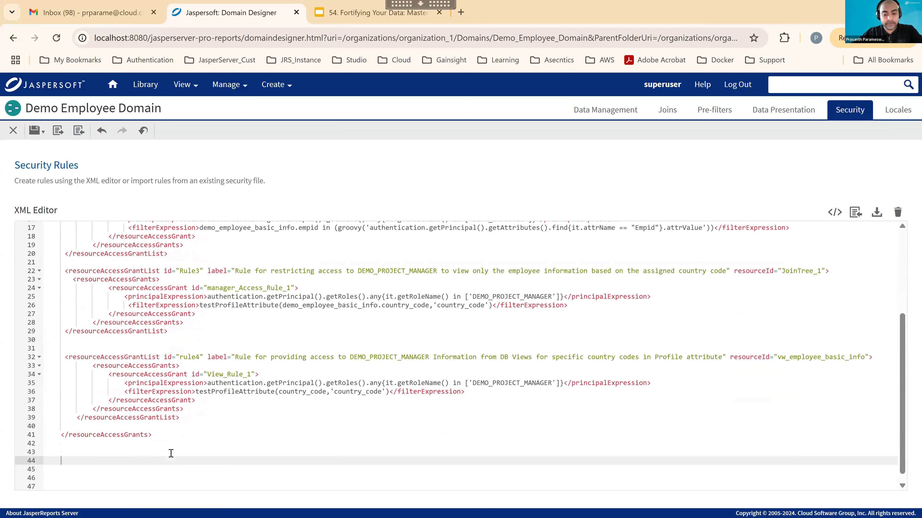
key("ctrl+v")
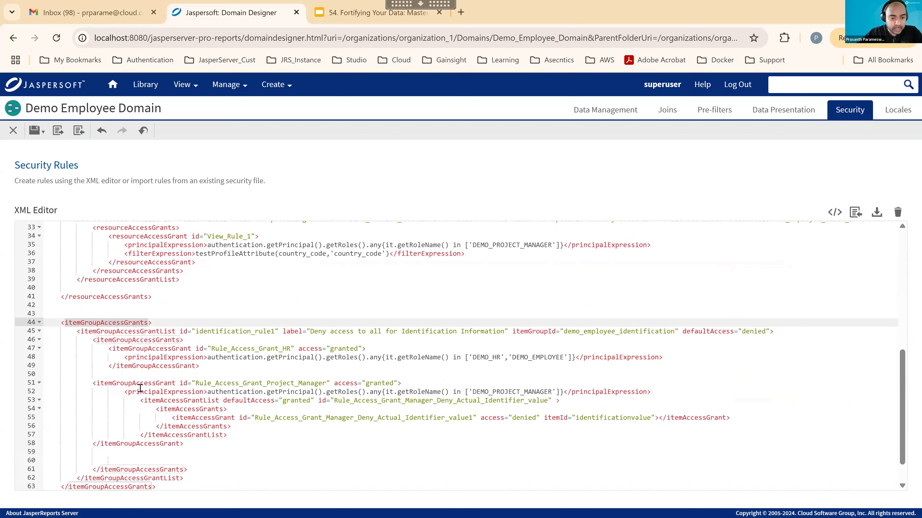
Delete the Rule_Access_Grant_Project_Manager grant from identification_rule1, keeping only the Rule_Access_Grant_HR grant.
left_click(196, 445)
left_click_drag(174, 427, 95, 386)
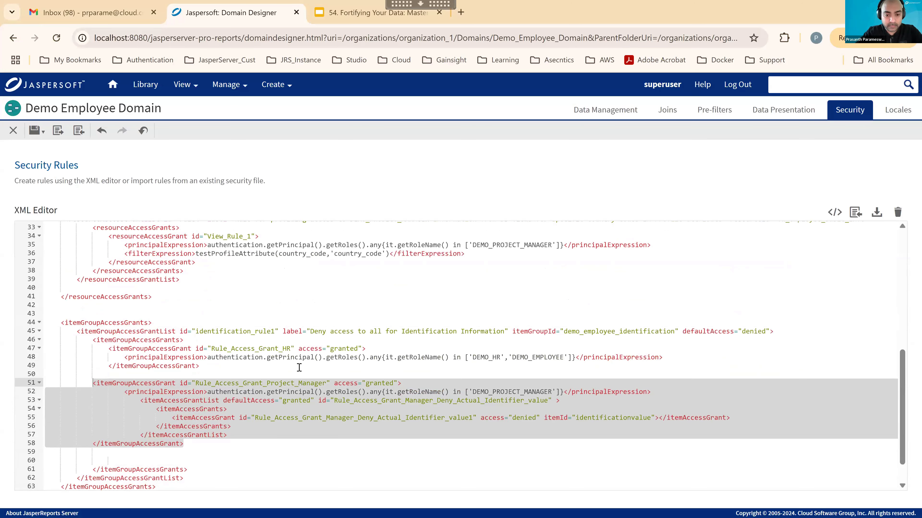
key("BackSpace")
key("BackSpace")
key("BackSpace")
key("BackSpace")
key("BackSpace")
key("BackSpace")
key("BackSpace")
key("BackSpace")
key("BackSpace")
Check identification_rule1's defaultAccess and compare its itemGroupId with the ID of JoinTree_1's demo_employee_identification set in the data presentation.
double_click(753, 375)
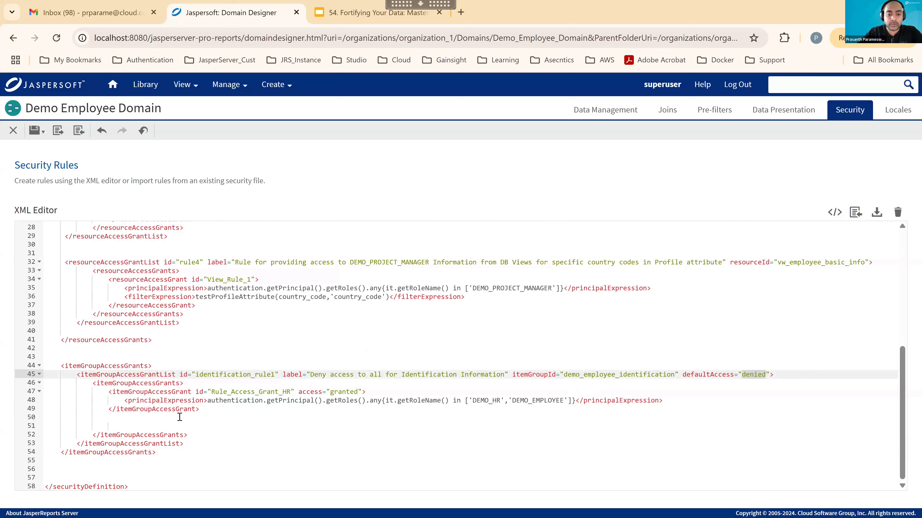
double_click(602, 375)
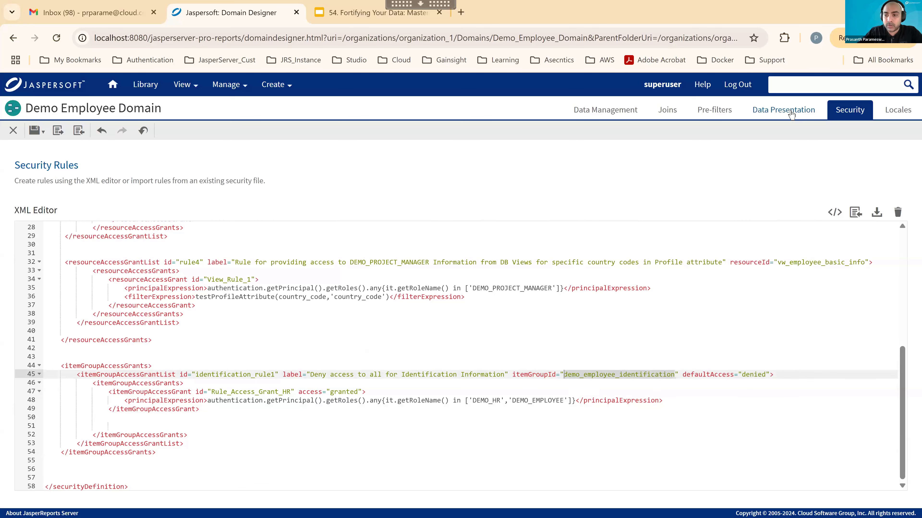
left_click(753, 116)
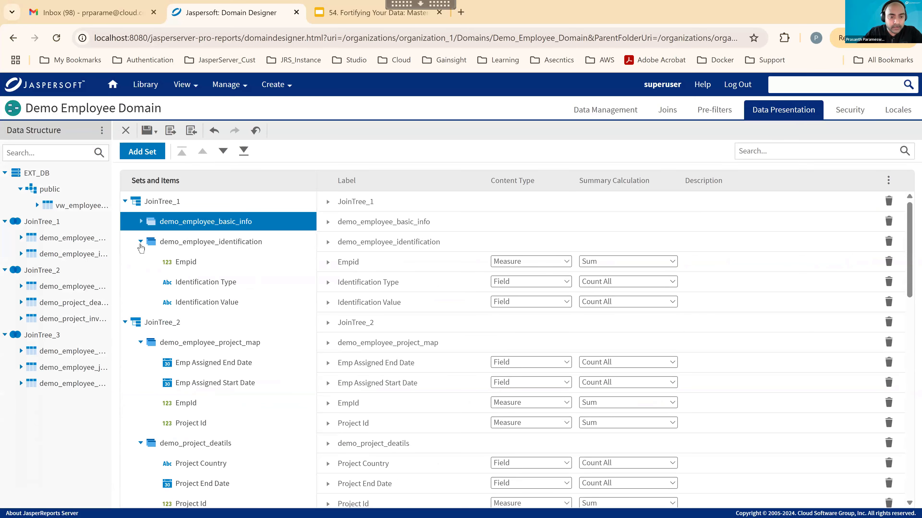
left_click(140, 221)
left_click(141, 241)
left_click(125, 263)
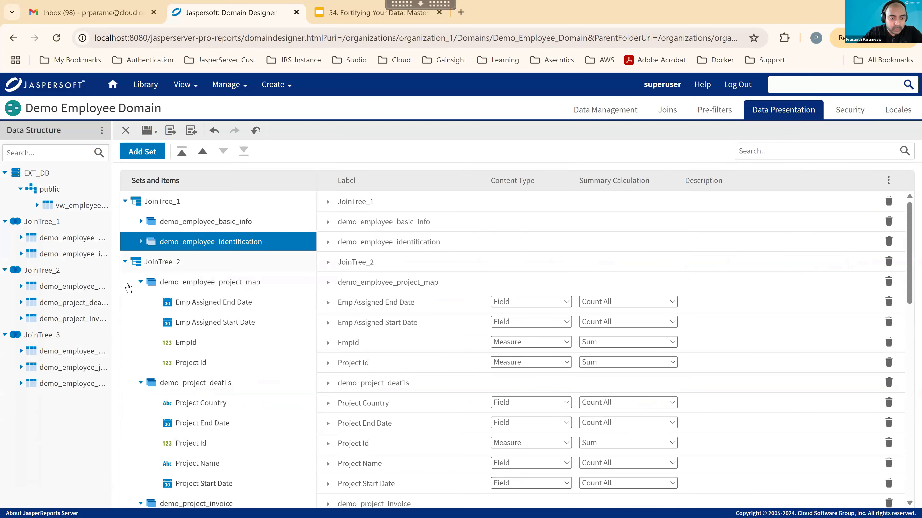
left_click(125, 282)
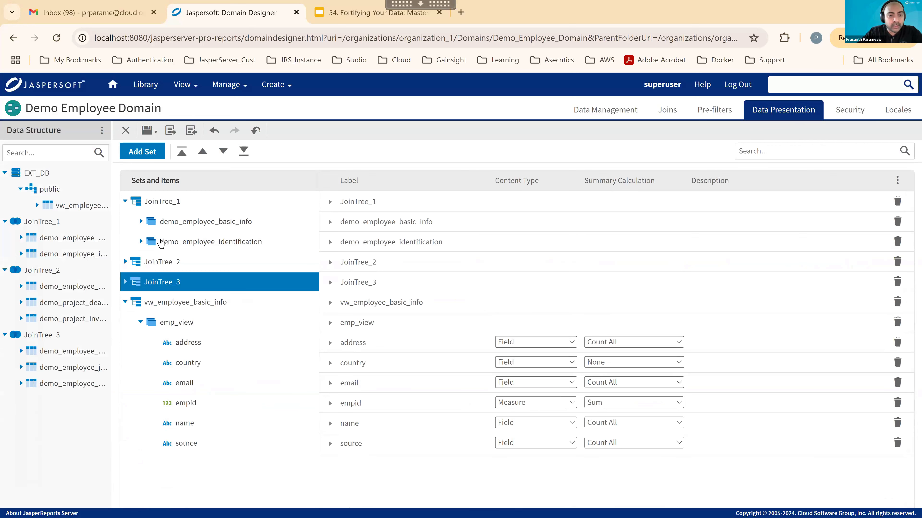
left_click(141, 241)
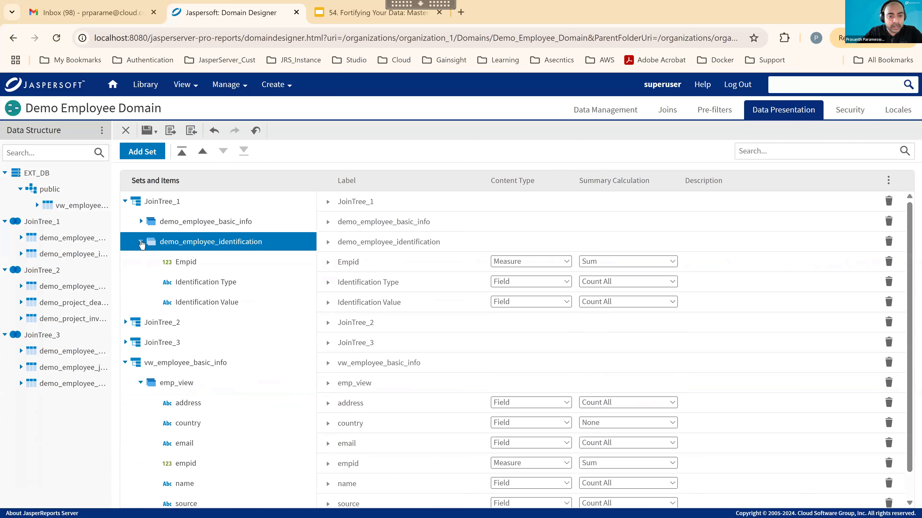
left_click(328, 242)
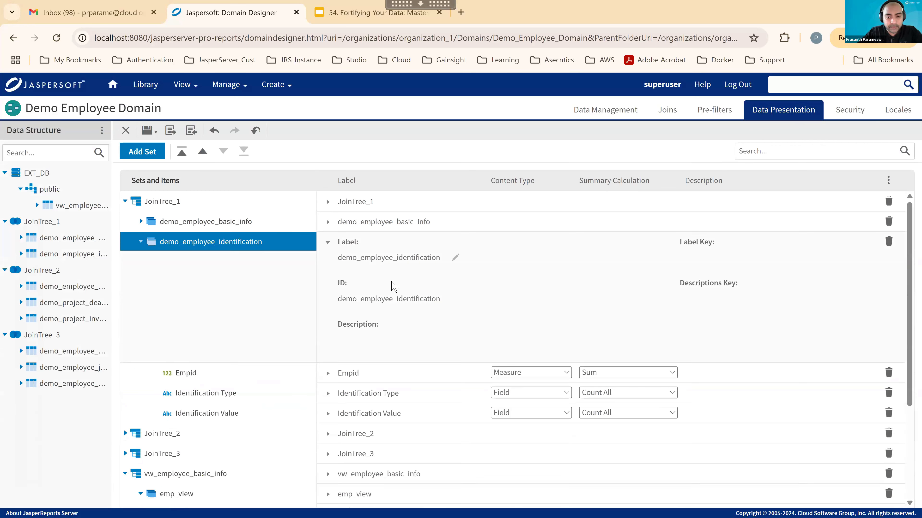
double_click(362, 300)
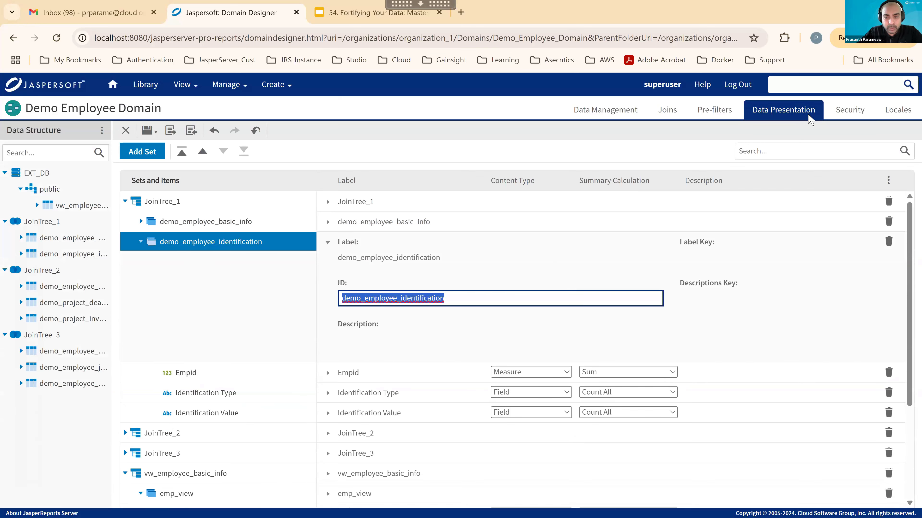
left_click(847, 117)
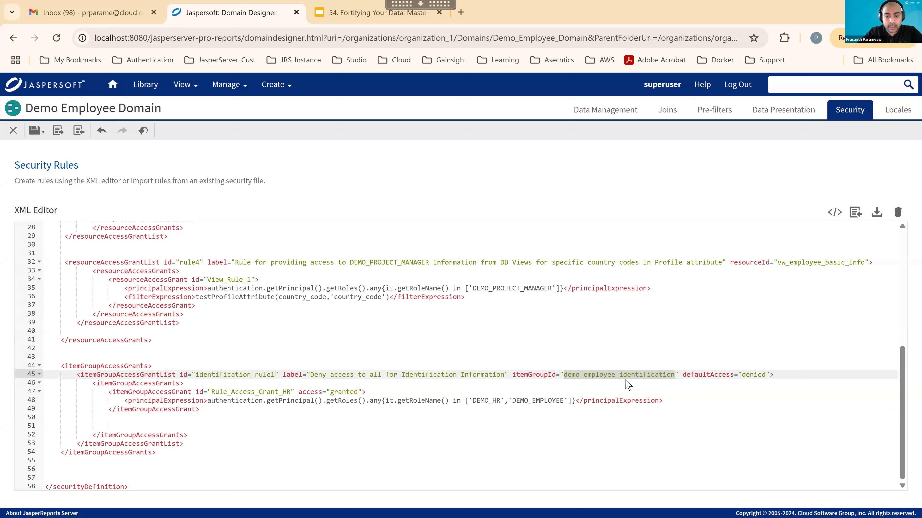
Examine identification_rule1's label and the DEMO_HR and DEMO_EMPLOYEE roles in the Rule_Access_Grant_HR principal expression.
left_click_drag(311, 375, 503, 375)
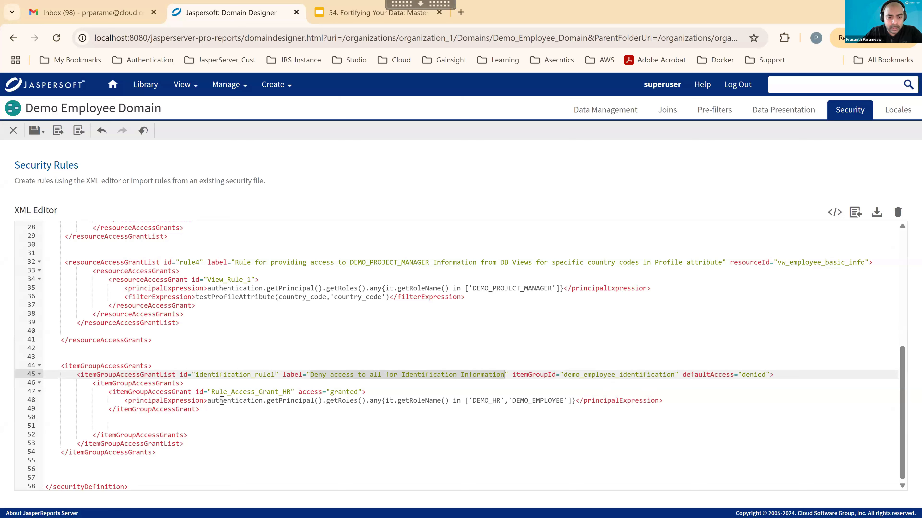
left_click(145, 393)
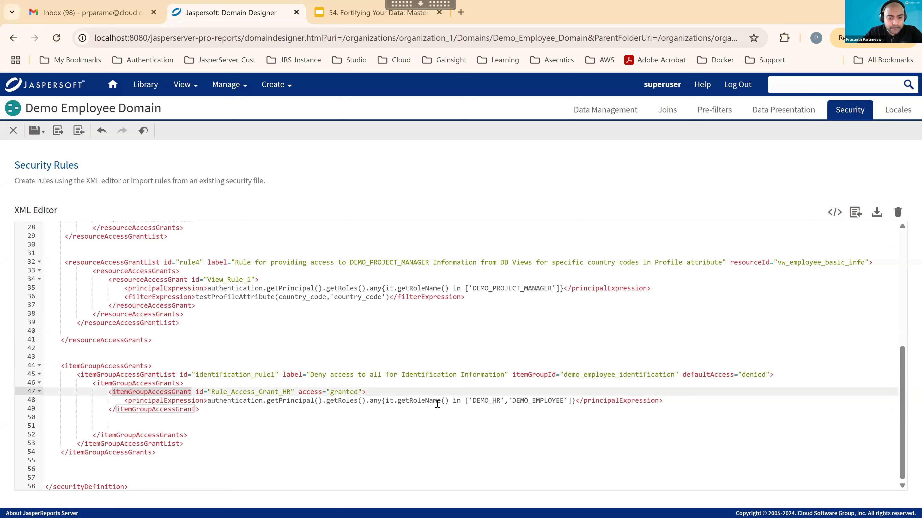
double_click(490, 400)
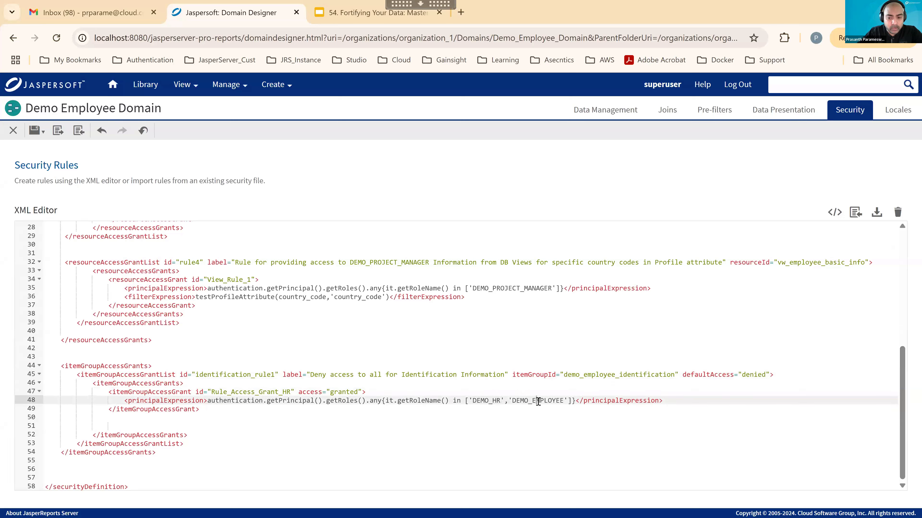
double_click(538, 401)
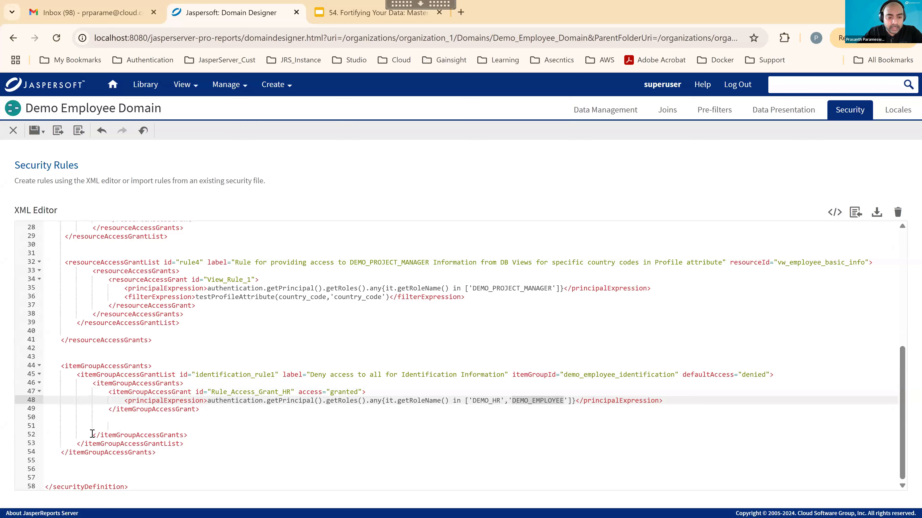
Remove the blank lines between the Rule_Access_Grant_HR grant and the closing itemGroupAccessGrants tag.
left_click_drag(94, 429, 102, 417)
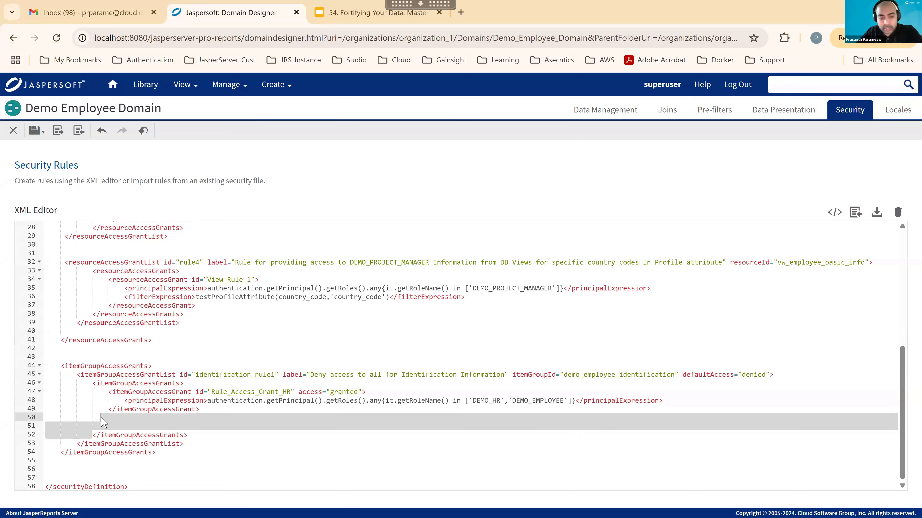
key("BackSpace")
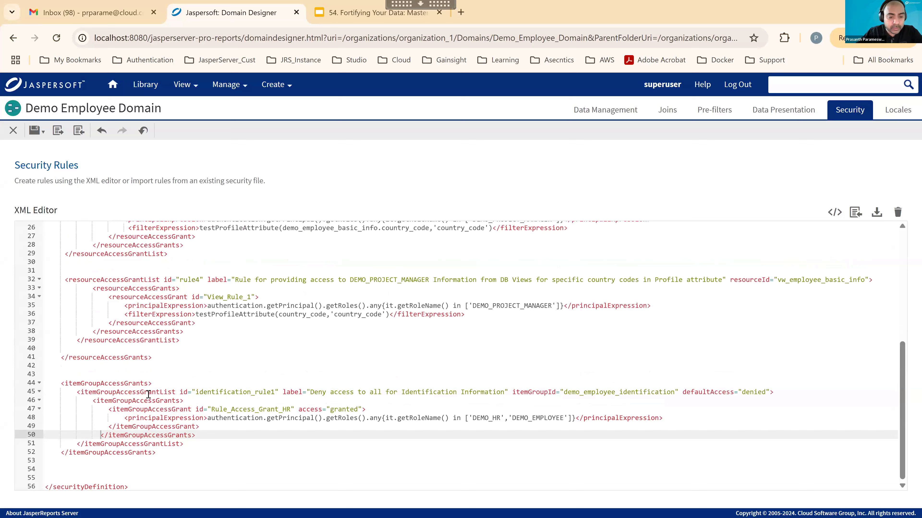
Examine identification_rule1's defaultAccess and Rule_Access_Grant_HR principal expression, and check the items of JoinTree_1's demo_employee_identification set in the data presentation.
double_click(85, 395)
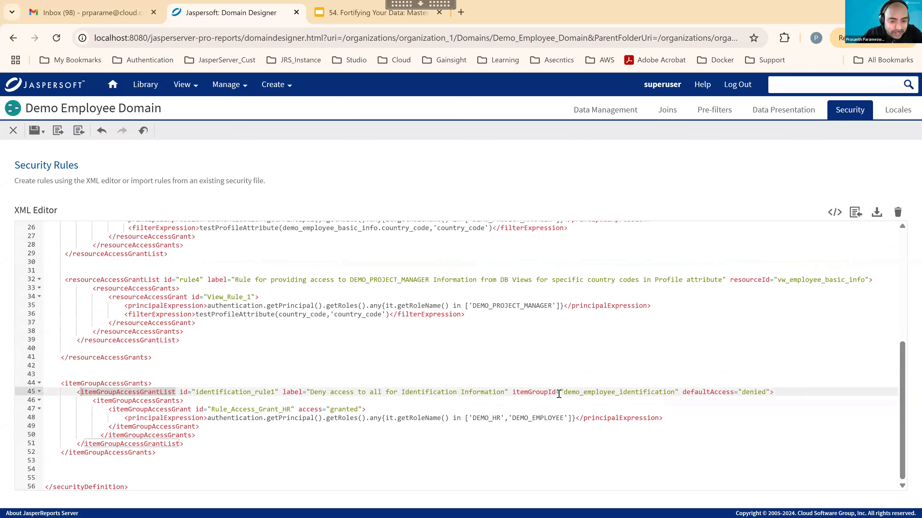
double_click(752, 393)
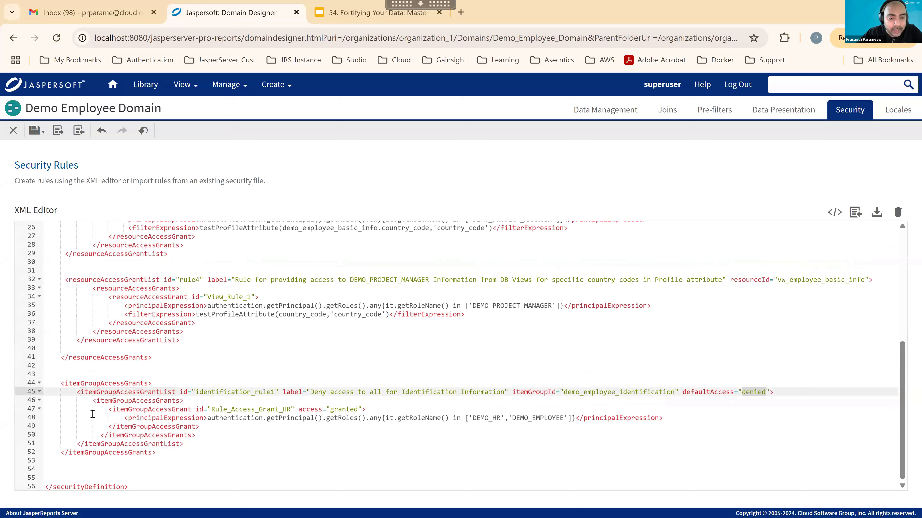
left_click_drag(104, 410, 201, 426)
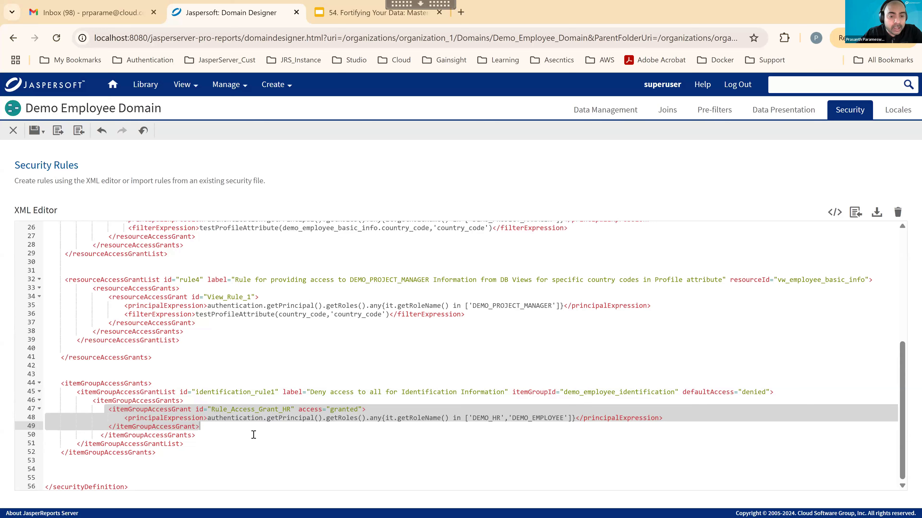
double_click(484, 419)
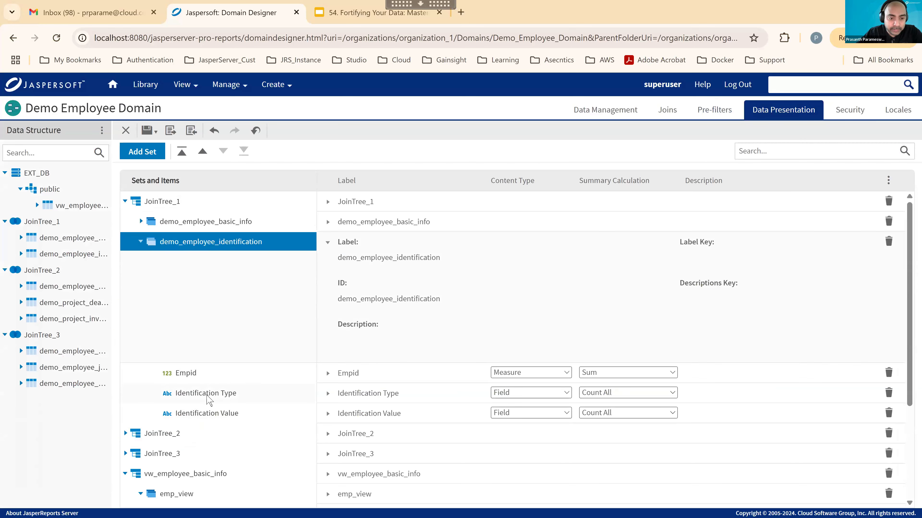
Return to the security rules, save the Demo Employee Domain, and dismiss the save notification.
left_click(846, 111)
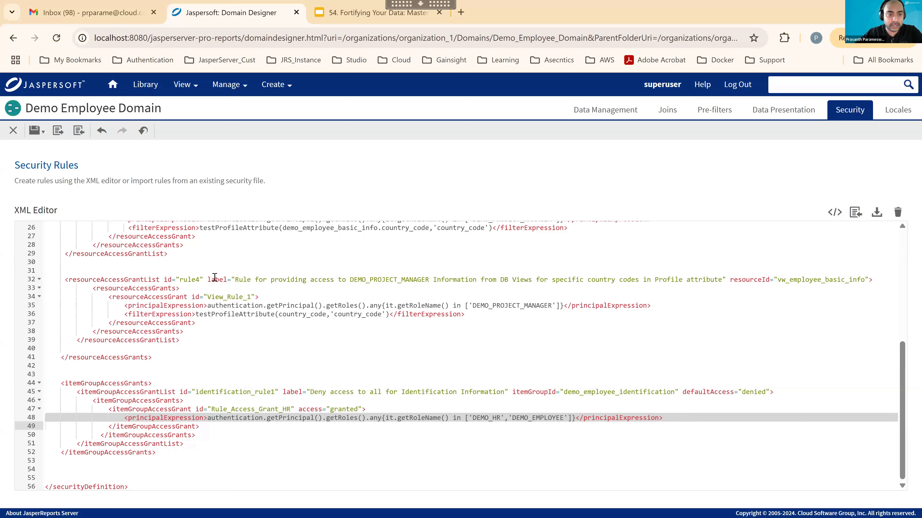
left_click(33, 132)
left_click(53, 153)
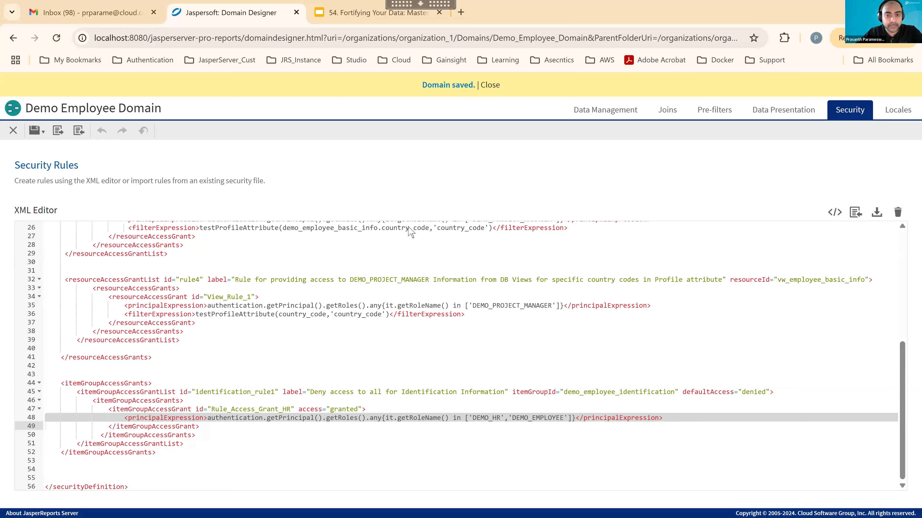
left_click(495, 87)
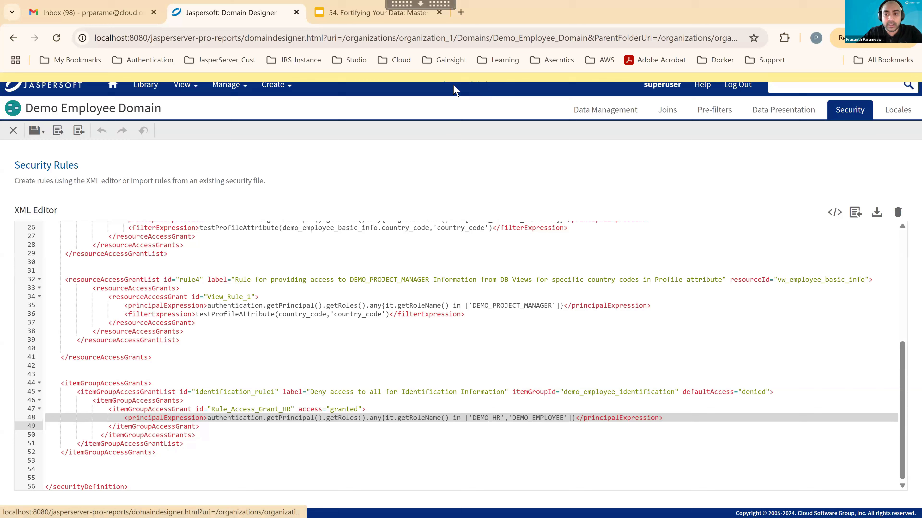
Log in as Demo_EMP1 from user management, check the identification columns in the Employee Basic Details view, and log out.
left_click(232, 86)
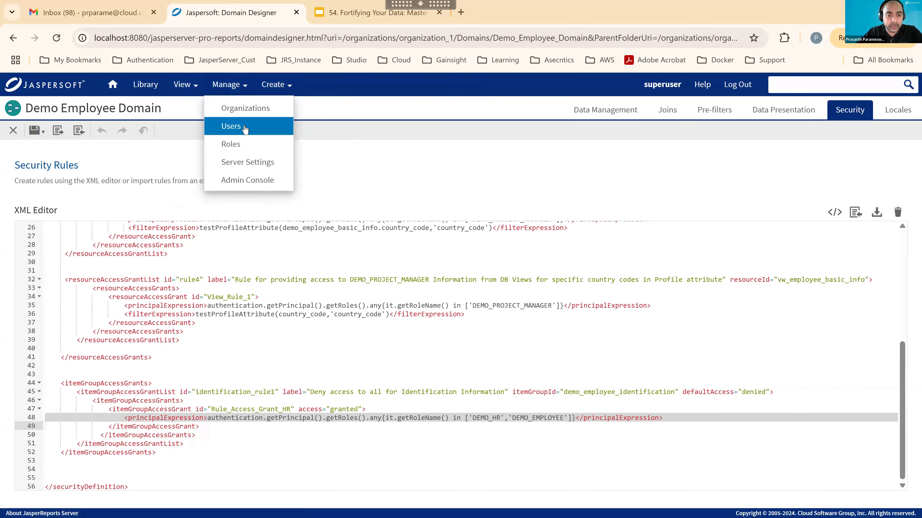
left_click(232, 126)
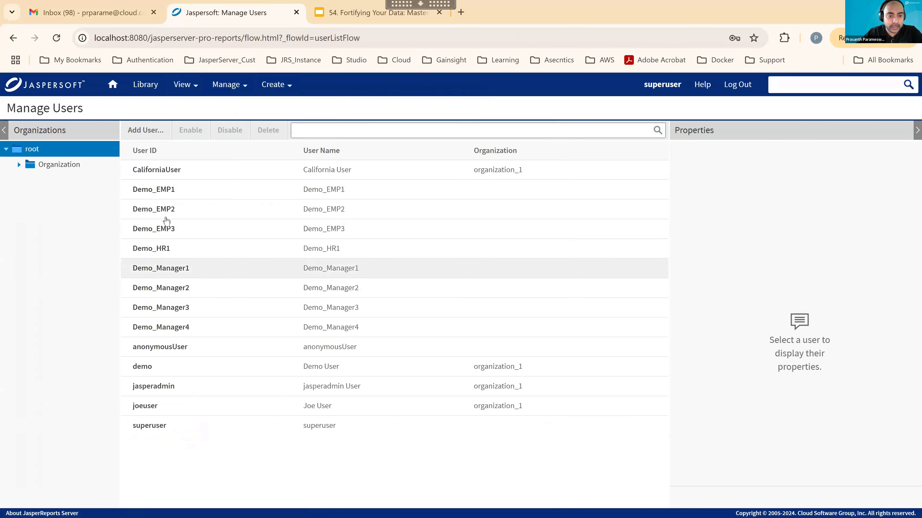
left_click(177, 197)
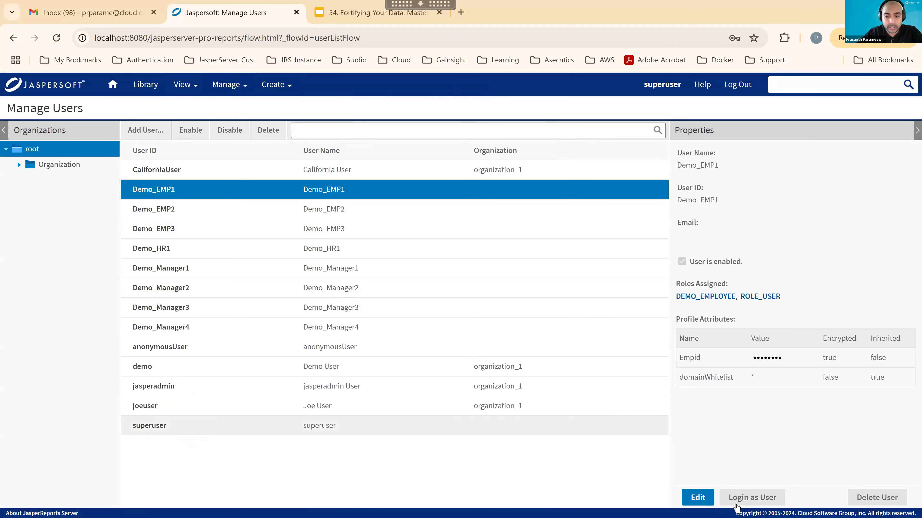
left_click(751, 498)
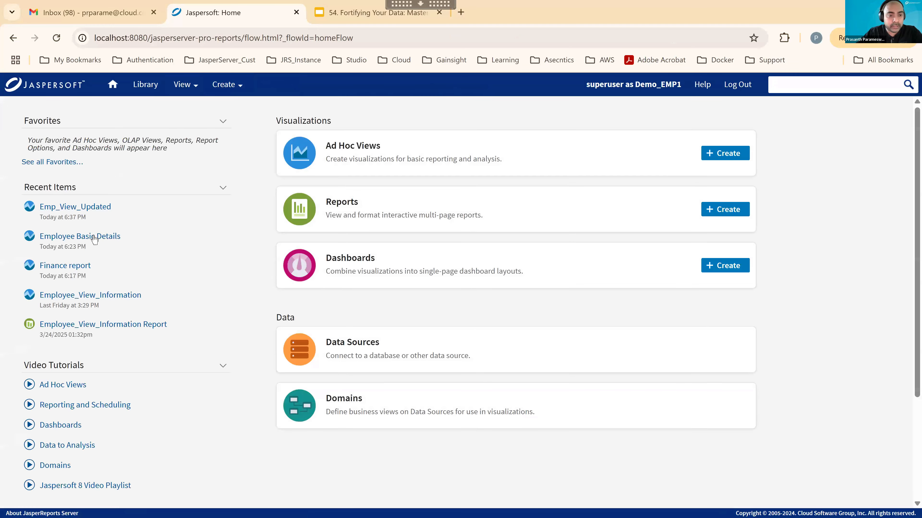
left_click(93, 239)
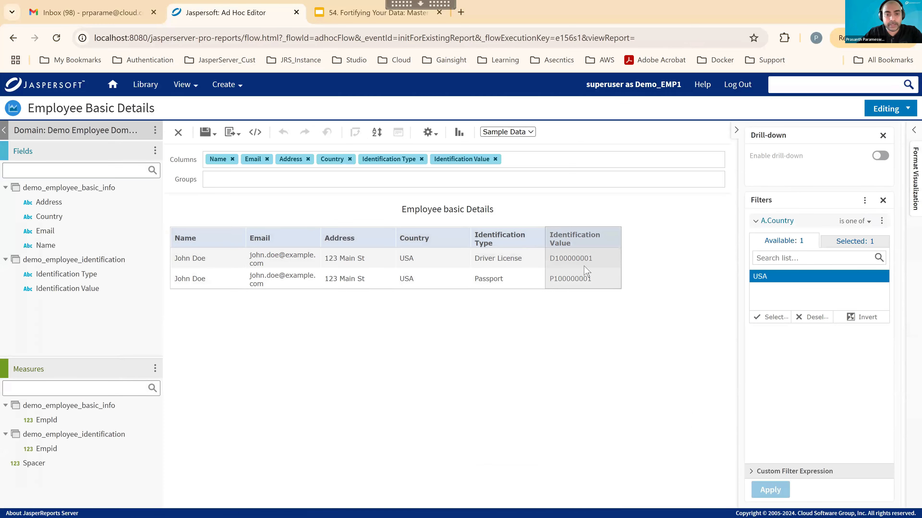
left_click(740, 86)
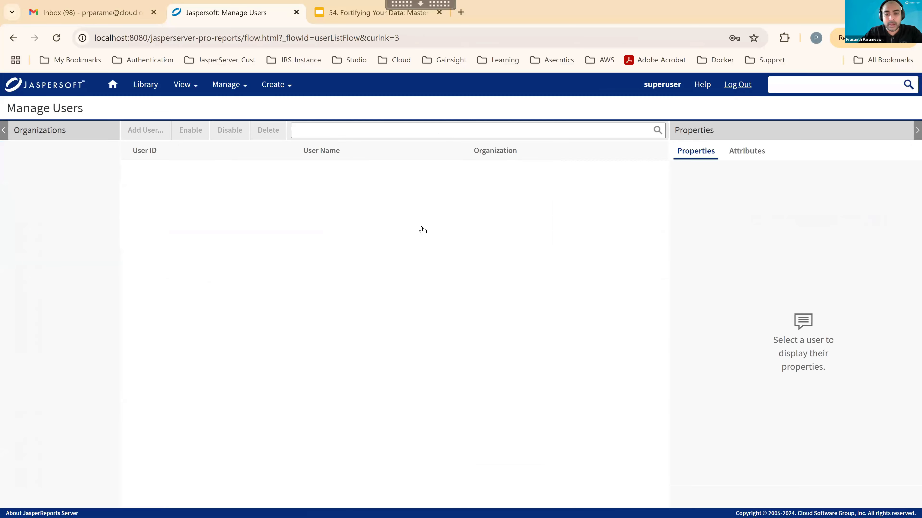
Log in as Demo_Manager1, open Employee Basic Details with the missing identification fields removed, check its data, and log out.
left_click(214, 272)
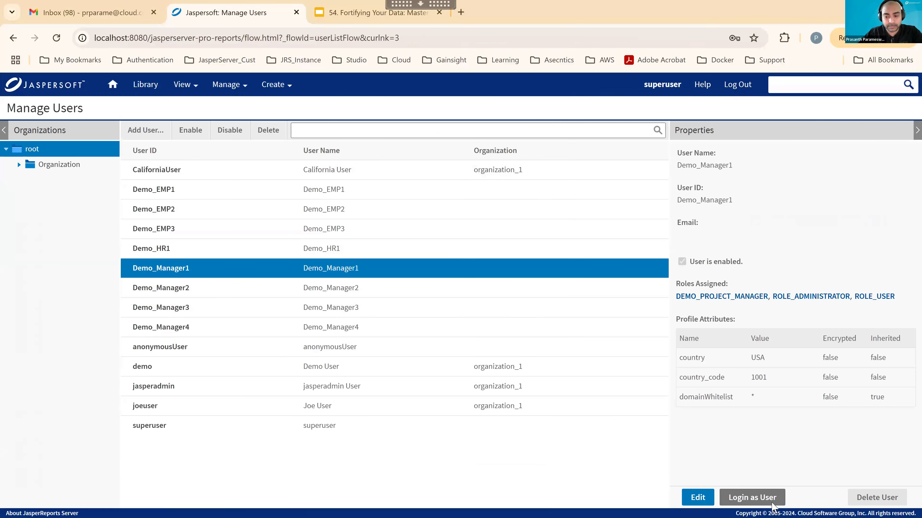
left_click(751, 498)
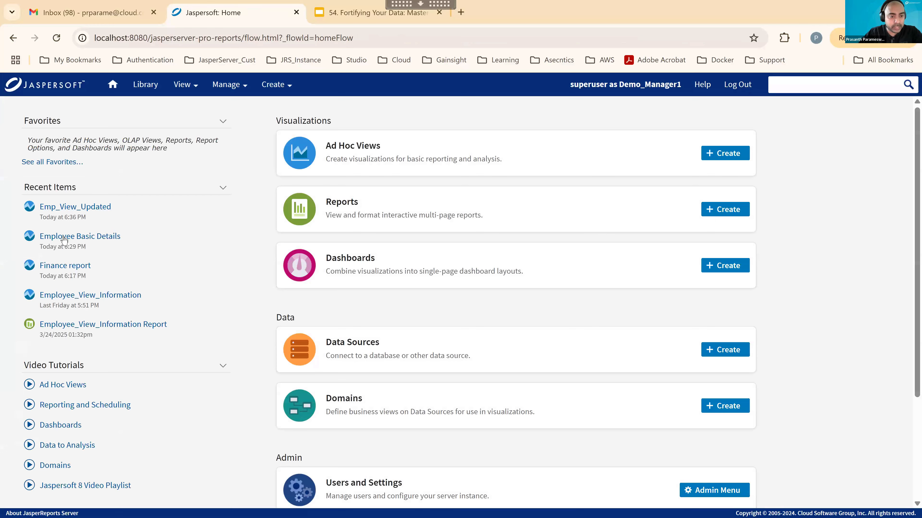
left_click(64, 236)
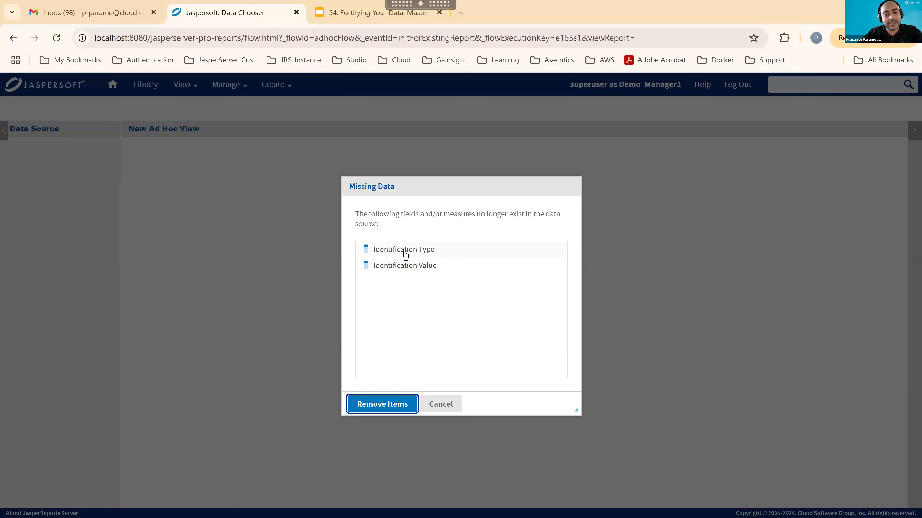
left_click(401, 264)
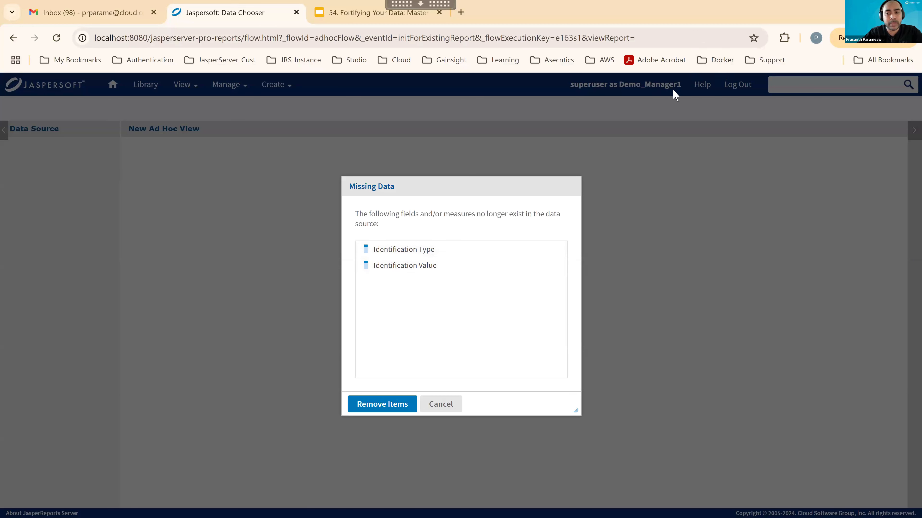
left_click(382, 409)
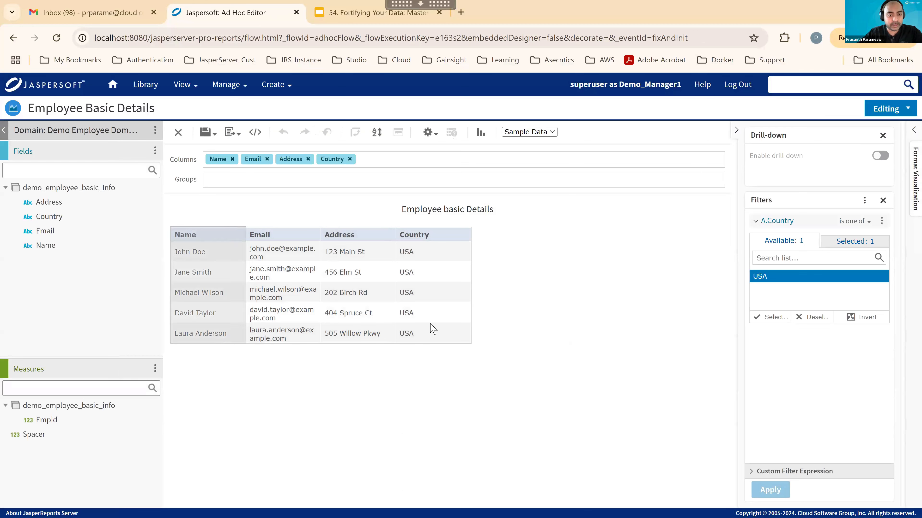
left_click(740, 85)
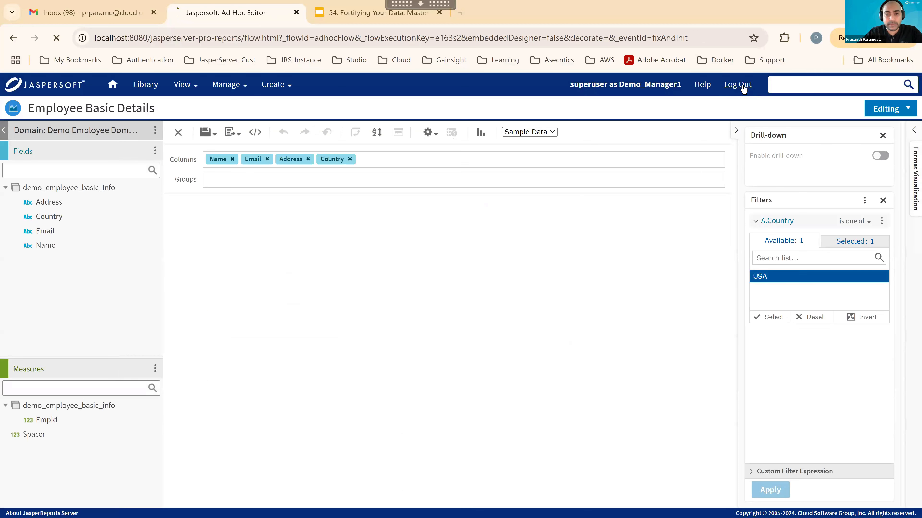
Log in as Demo_Manager2, open Employee Basic Details with the missing identification fields removed, check its data, and log out.
left_click(227, 289)
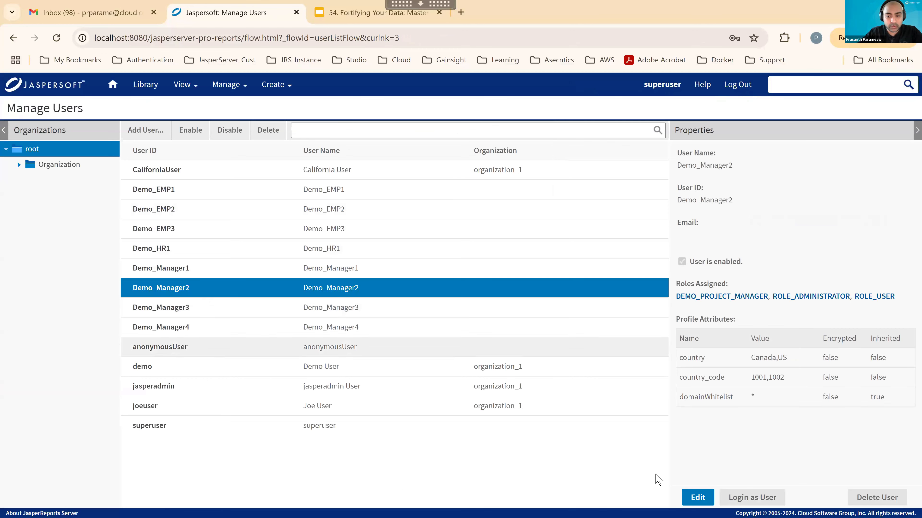
left_click(742, 494)
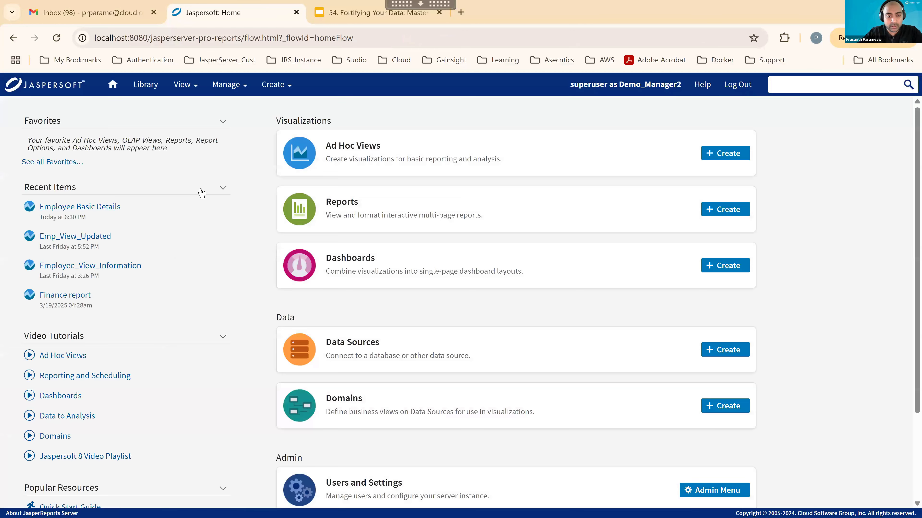
left_click(83, 207)
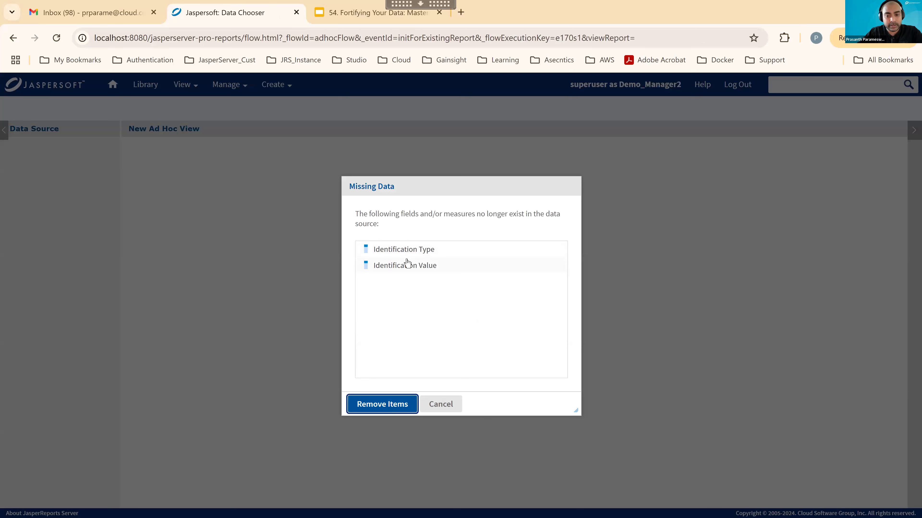
left_click(380, 408)
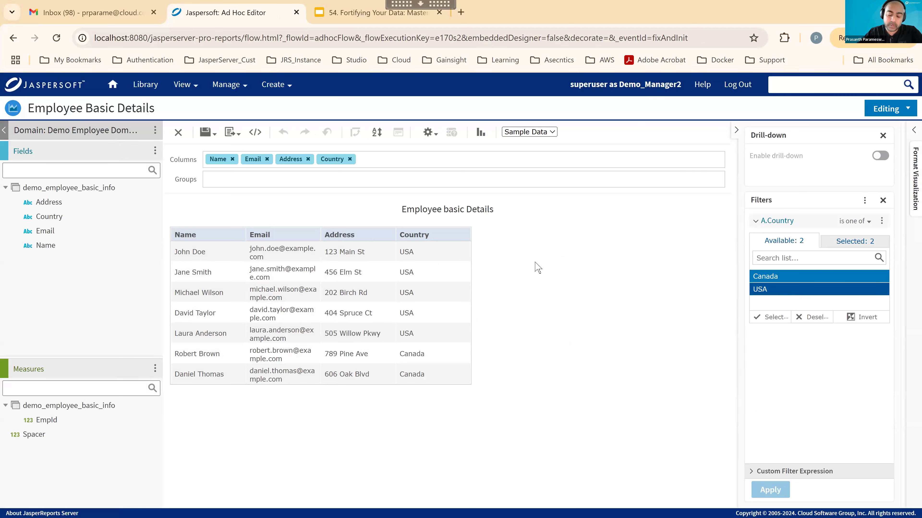
left_click(741, 87)
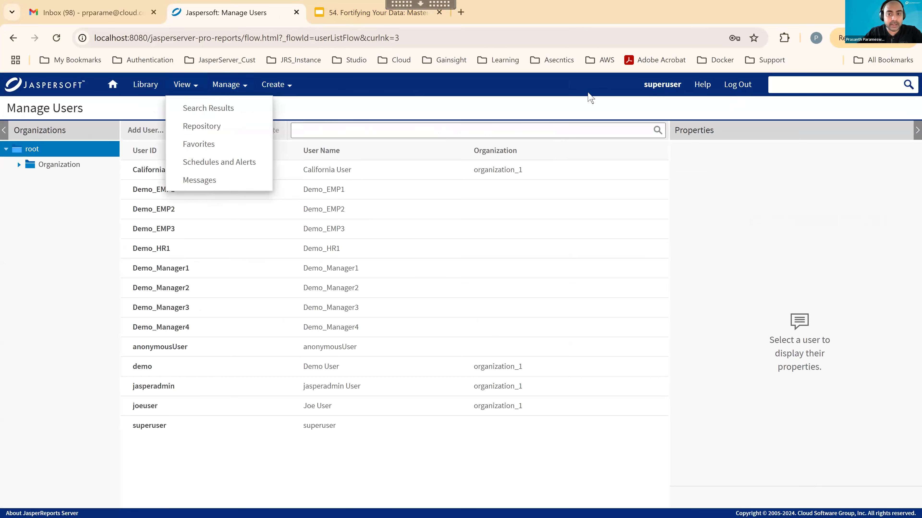
Log in as Demo_HR1, examine the identification columns and country rows in the Employee Basic Details view, and log out.
mouse_move(184, 85)
left_click(151, 249)
left_click(774, 495)
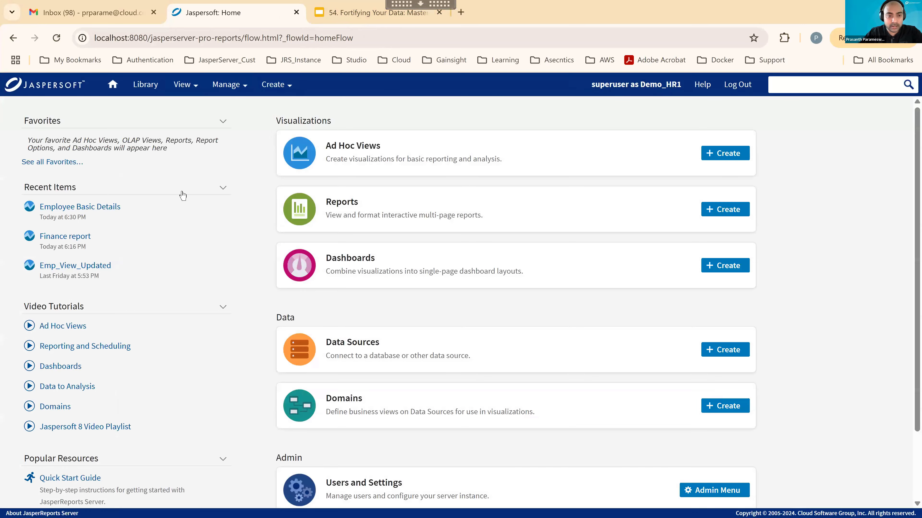
left_click(79, 208)
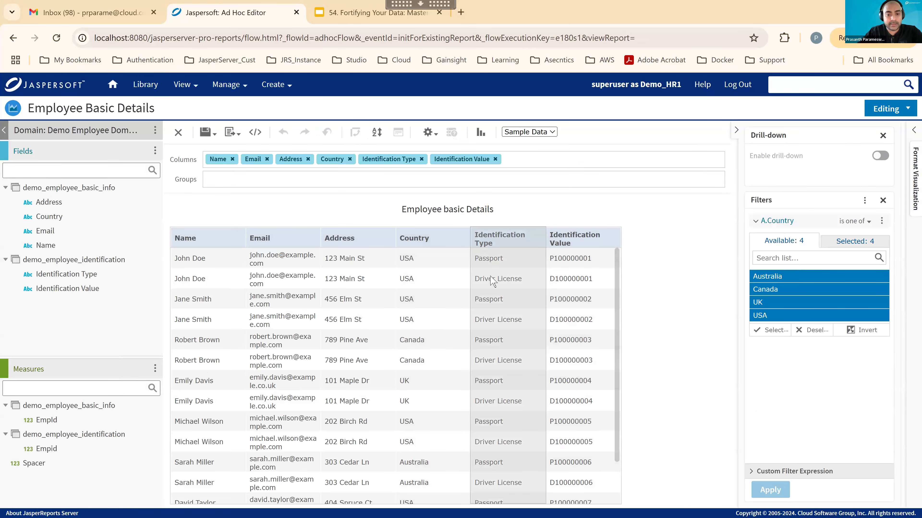
scroll(492, 290, "down", 2)
scroll(491, 320, "up", 2)
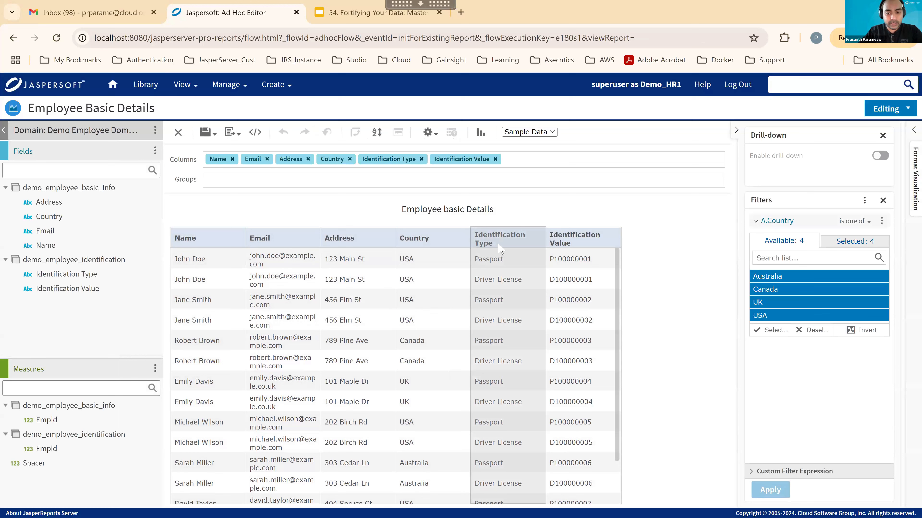
left_click(599, 282)
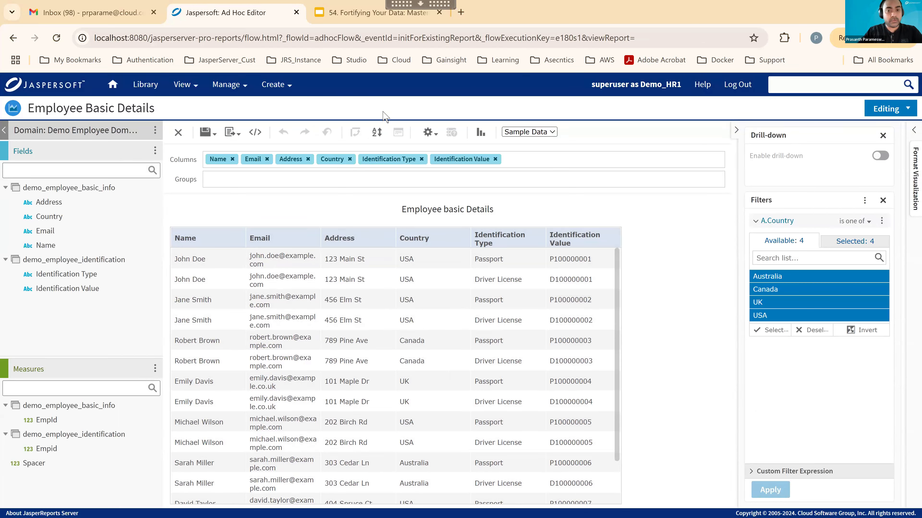
left_click(278, 241)
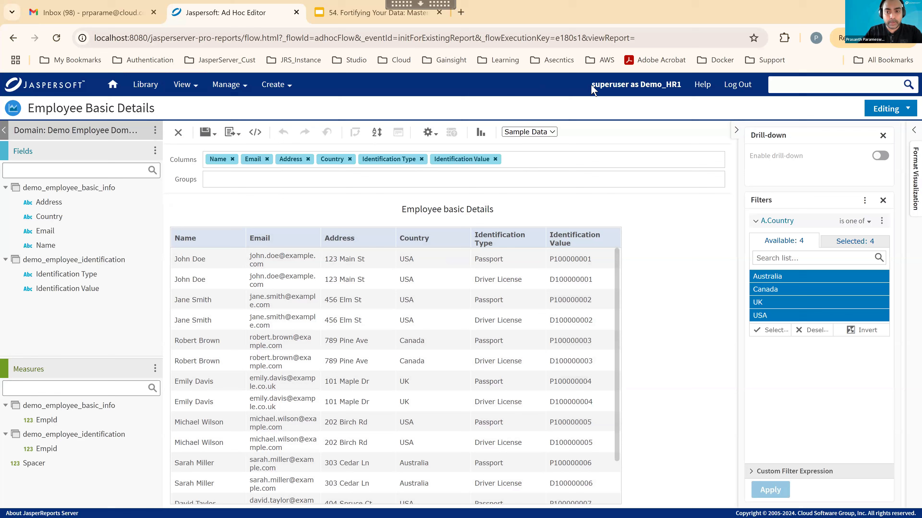
left_click(730, 86)
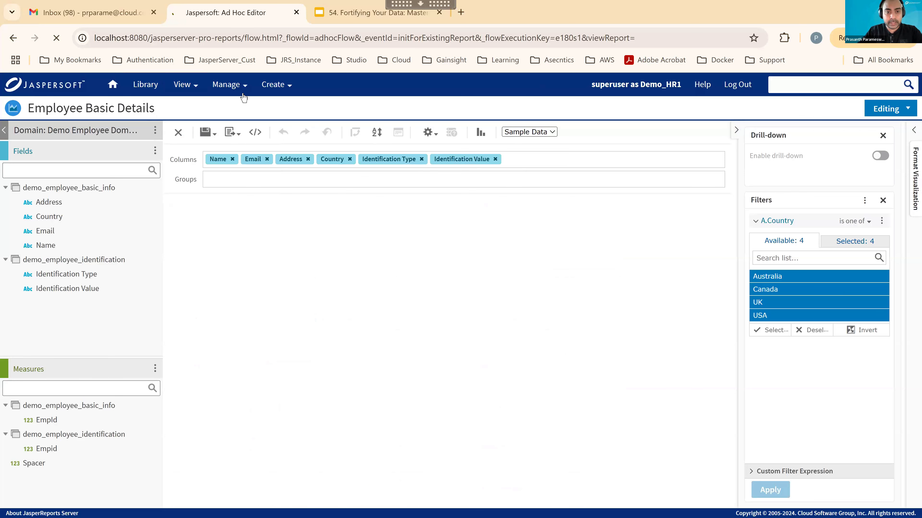
Review the Domain Security Cross Table slide in Google Slides and return to Jaspersoft.
mouse_move(192, 87)
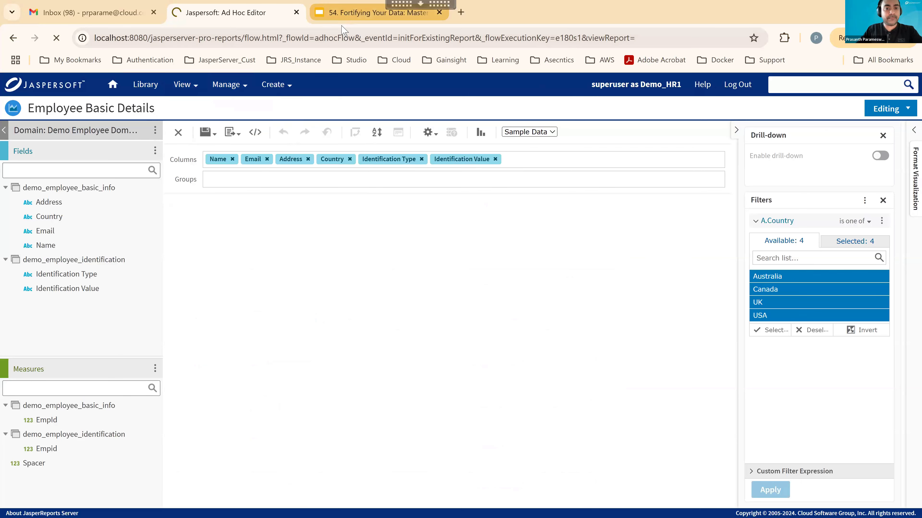
key("ctrl+Tab")
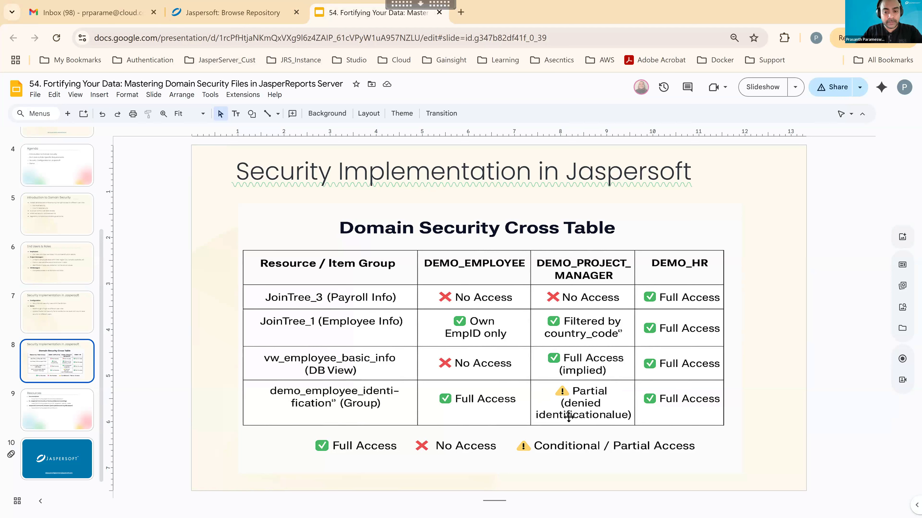
left_click(213, 17)
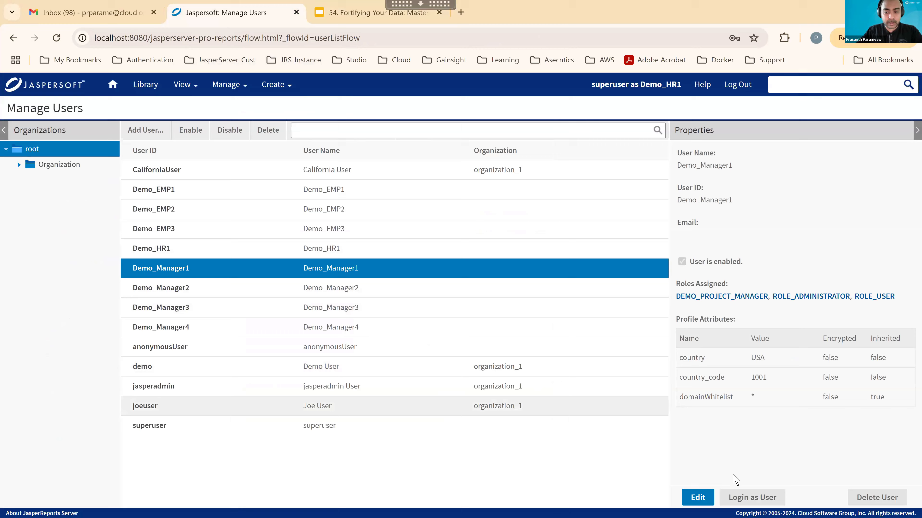
Log in as Demo_Manager1, open Employee Basic Details without the missing identification fields, examine the country rows, and log out.
left_click(746, 498)
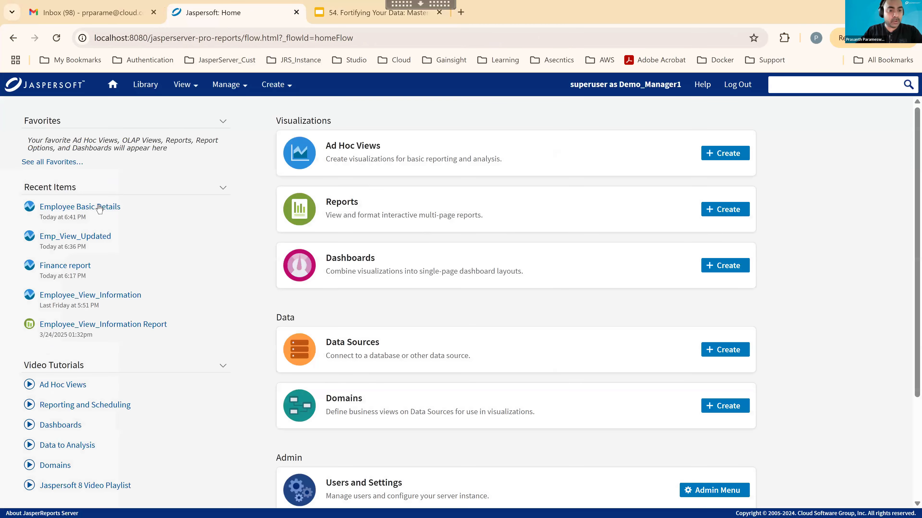
left_click(100, 209)
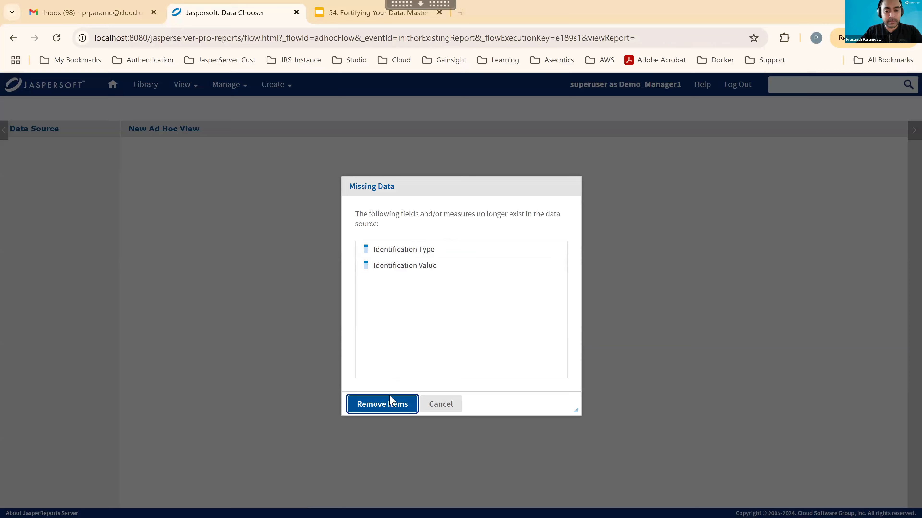
left_click(388, 404)
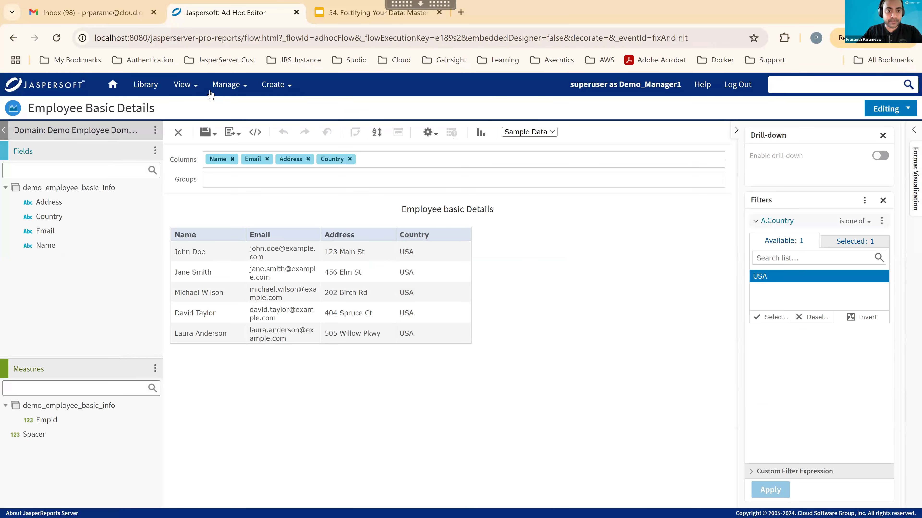
left_click(736, 87)
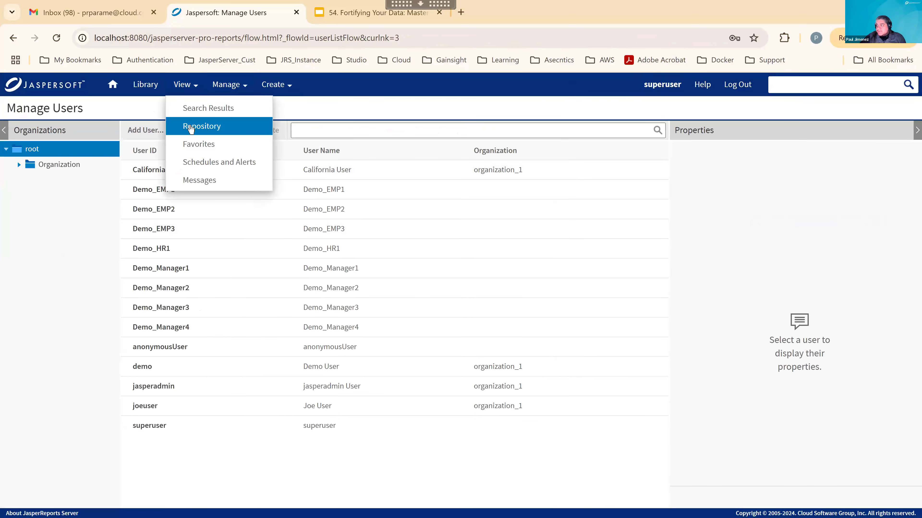
Open the Demo Employee Domain from the repository for editing and locate the itemGroupId of identification_rule1 in its security rules.
left_click(192, 128)
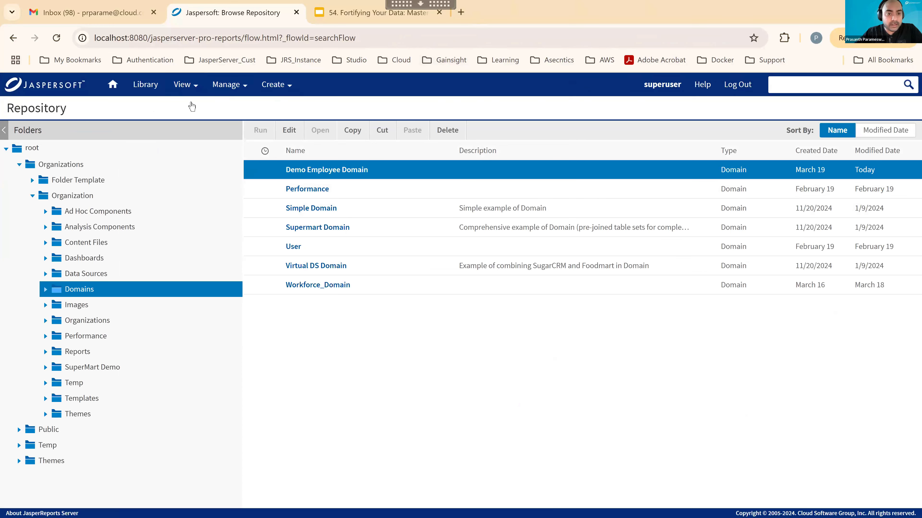
left_click(182, 84)
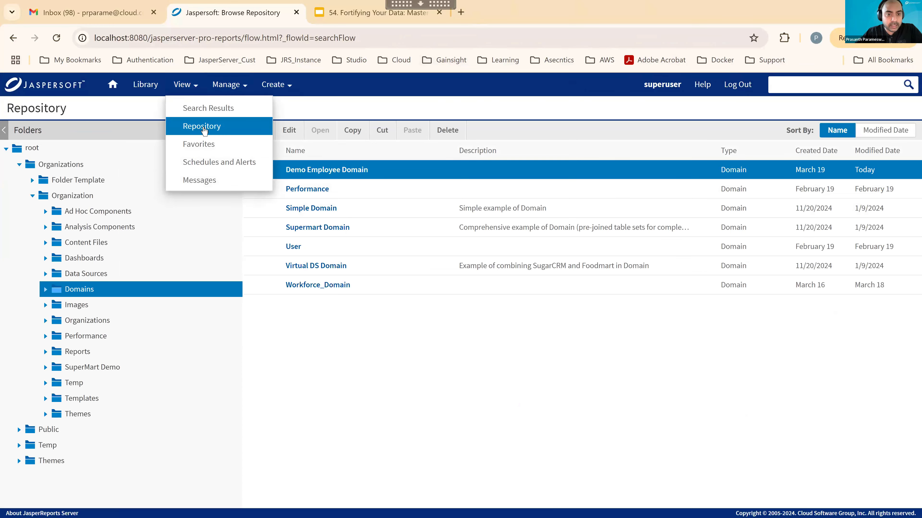
left_click(198, 127)
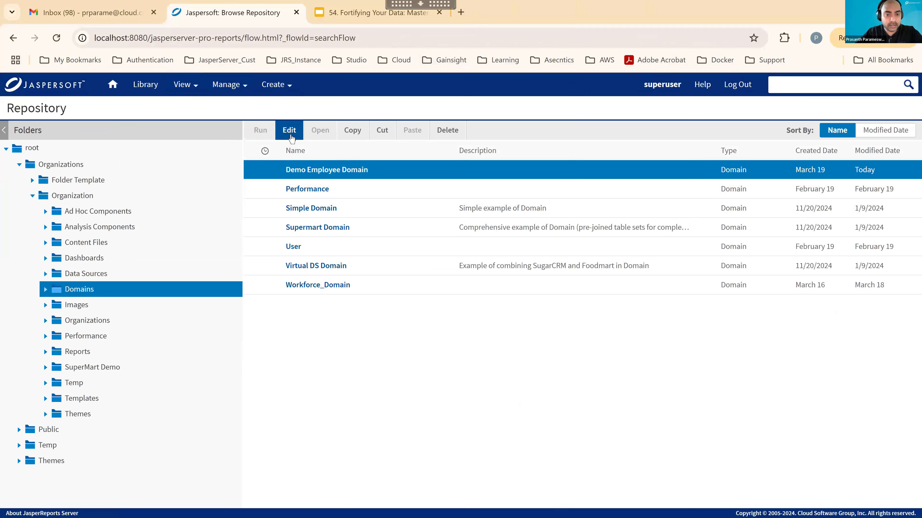
left_click(289, 130)
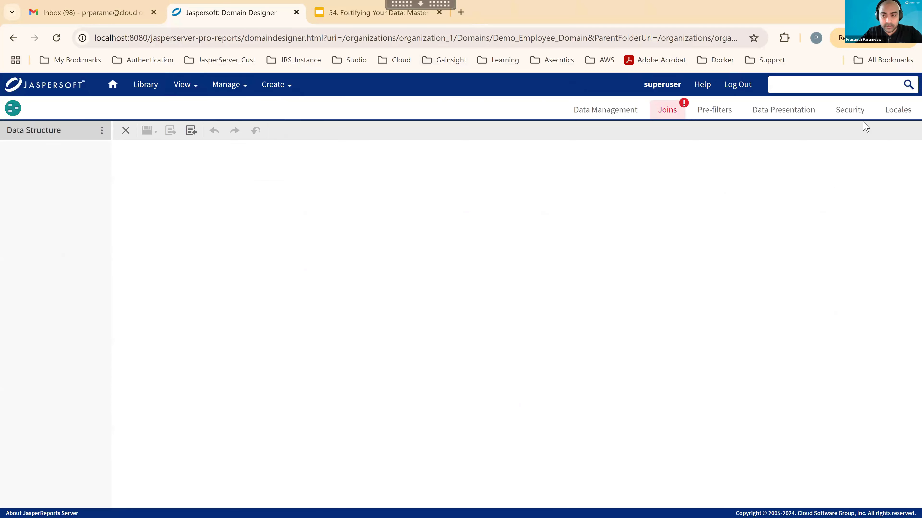
left_click(850, 110)
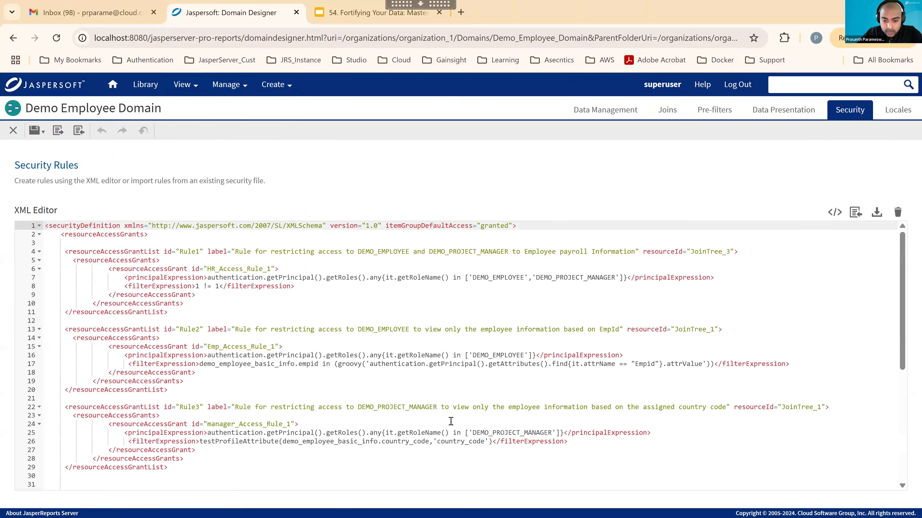
scroll(461, 417, "down", 6)
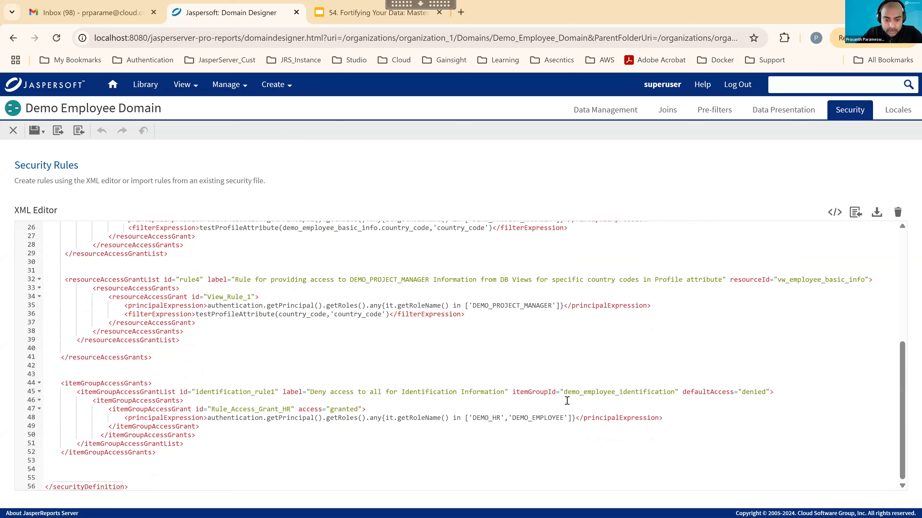
double_click(610, 395)
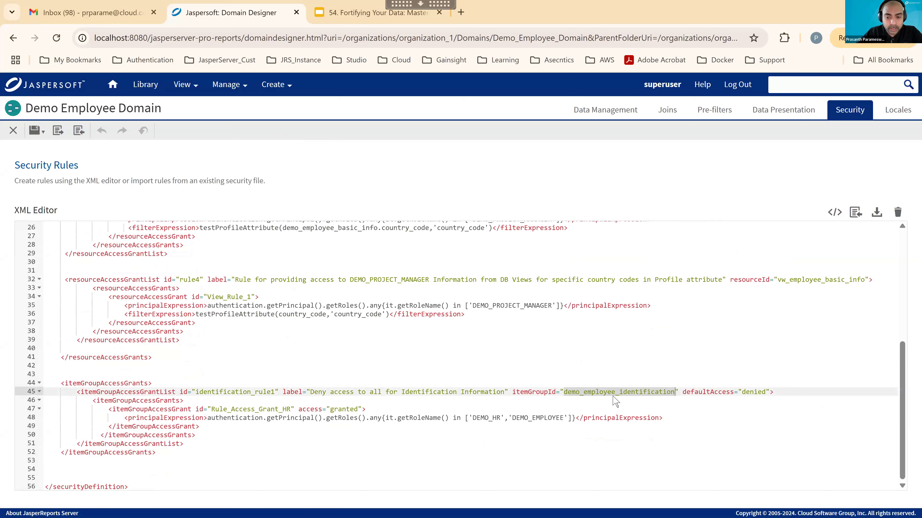
Expand the details of the JoinTree_1 set in the domain's data presentation and copy its ID.
left_click(785, 109)
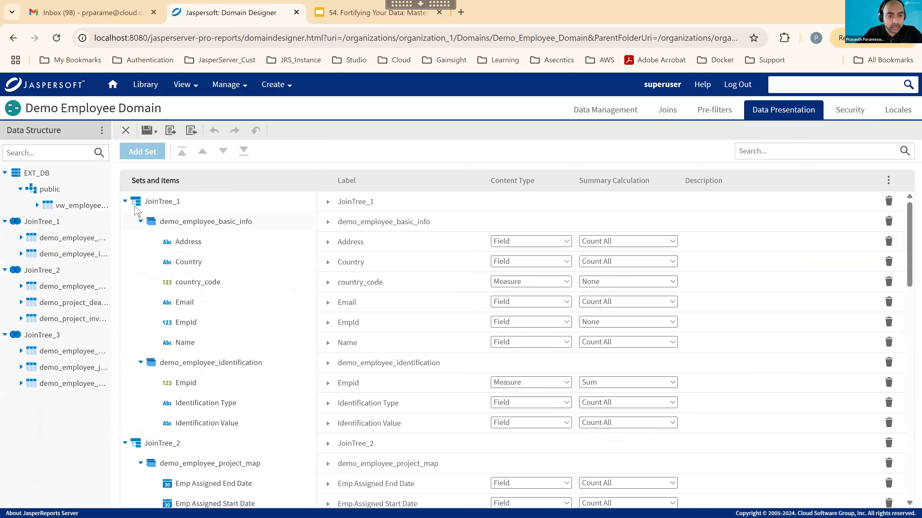
left_click(140, 221)
left_click(125, 201)
left_click(125, 201)
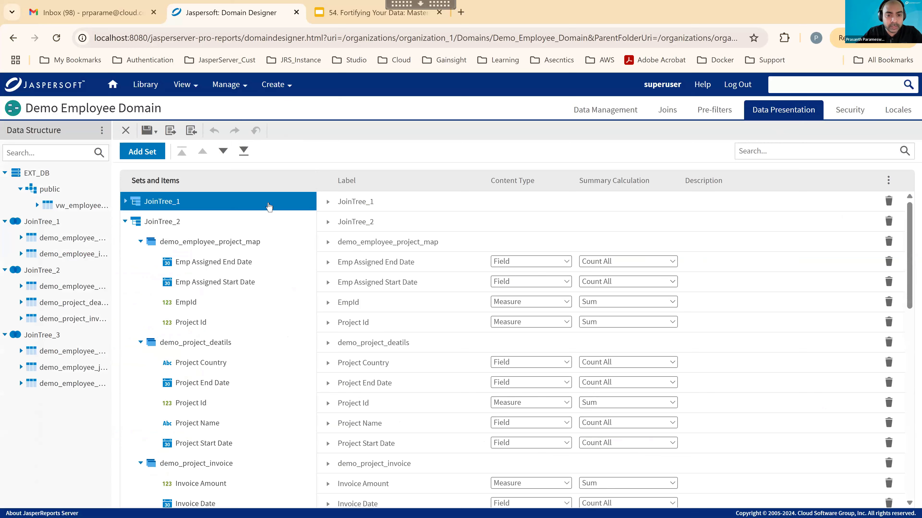
left_click(333, 206)
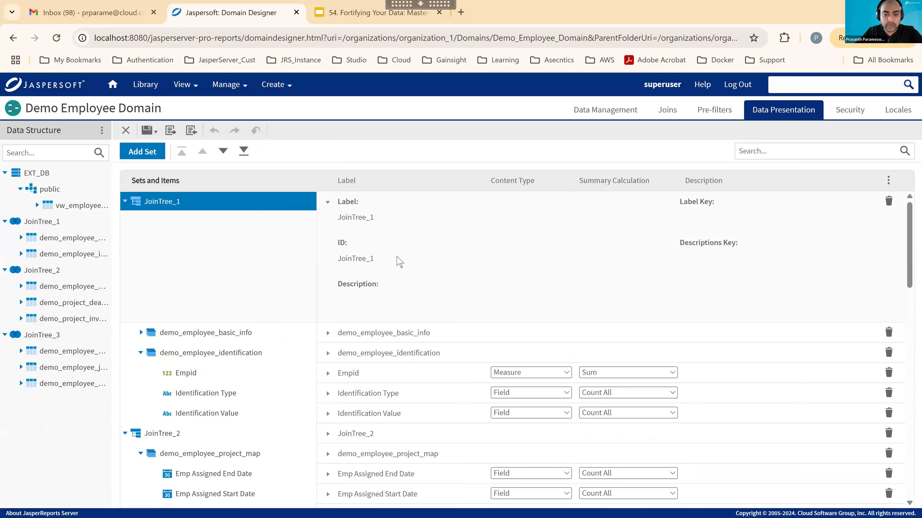
double_click(354, 258)
key("ctrl+c")
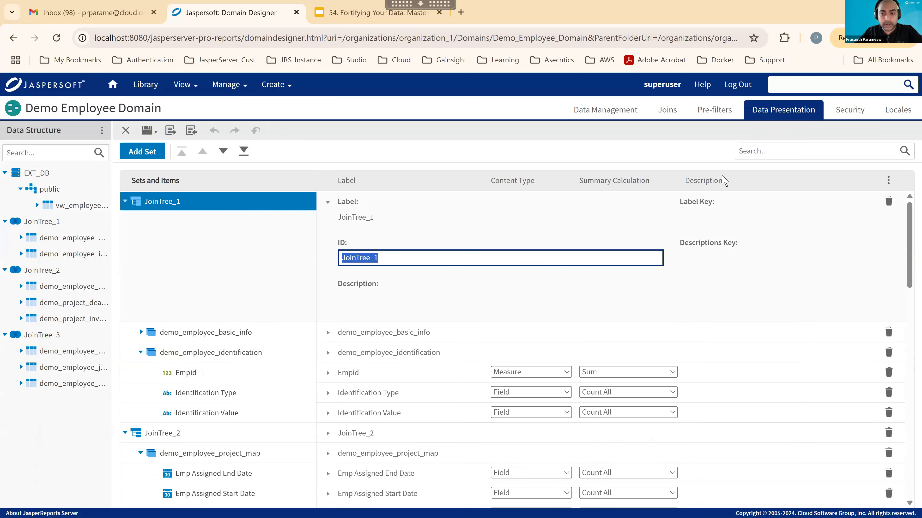
Try to save the domain with identification_rule1's itemGroupId set to JoinTree_1, and undo the replacement.
left_click(849, 111)
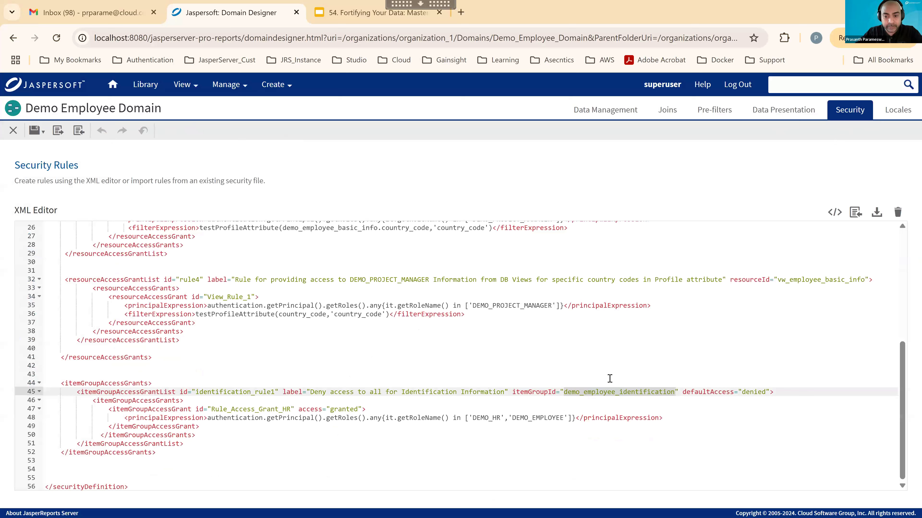
double_click(593, 391)
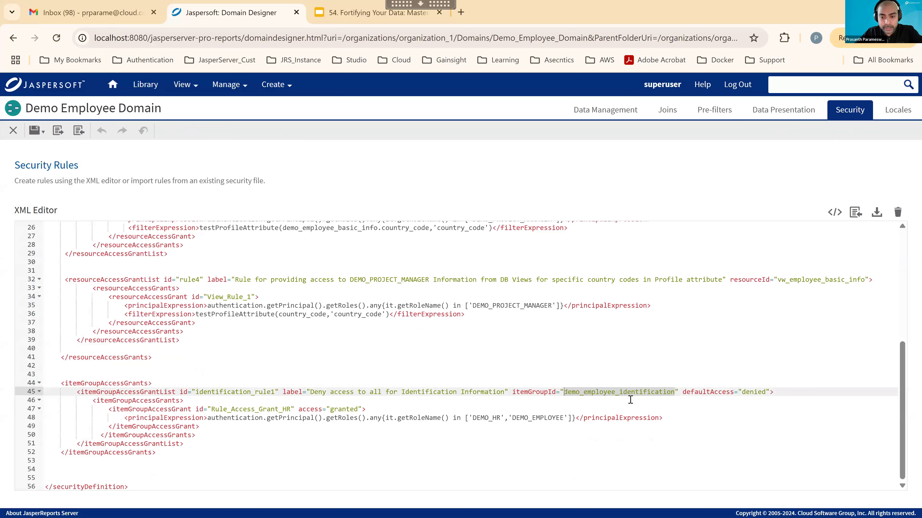
key("ctrl+v")
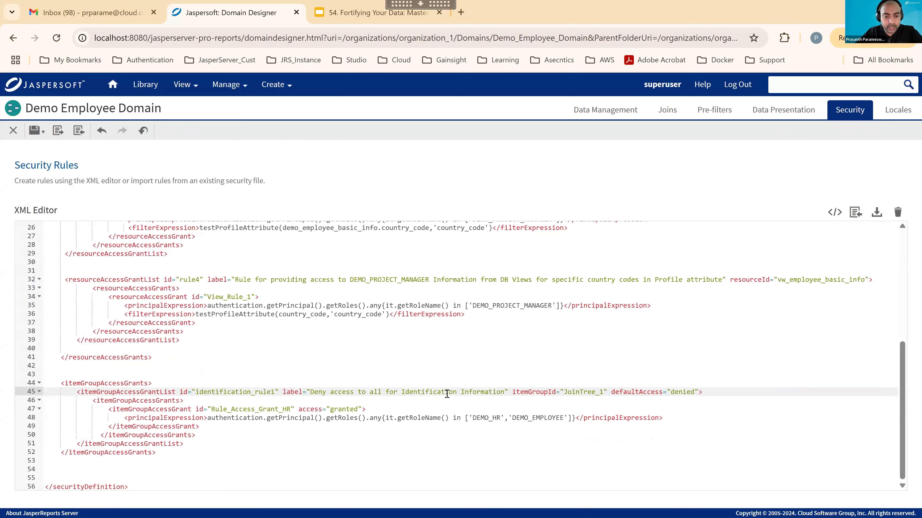
left_click(37, 132)
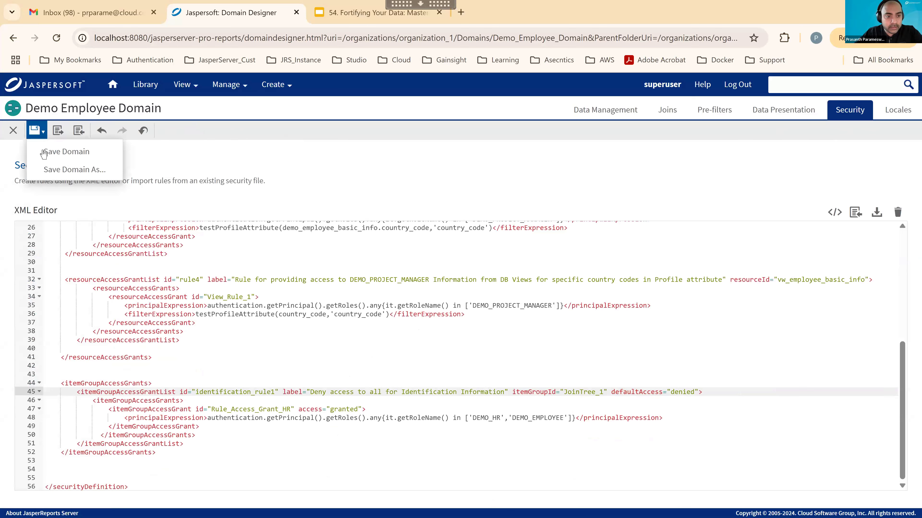
left_click(44, 153)
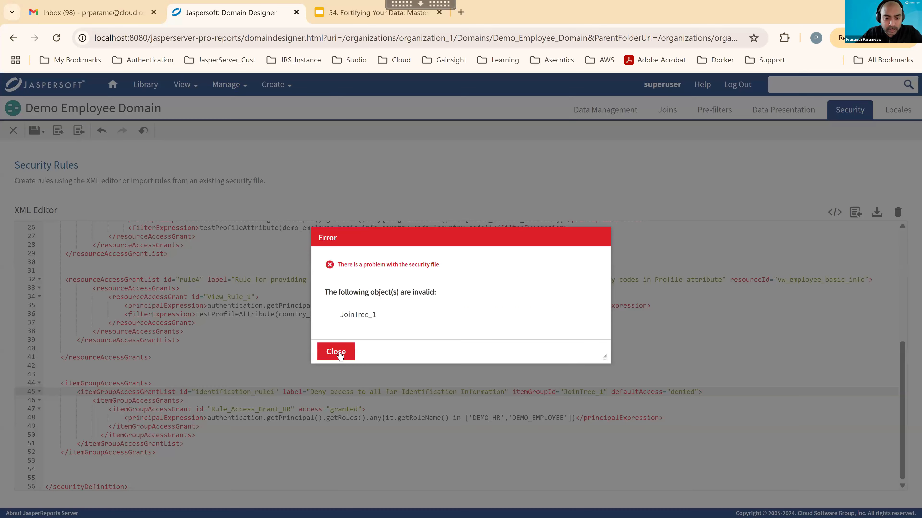
left_click(337, 352)
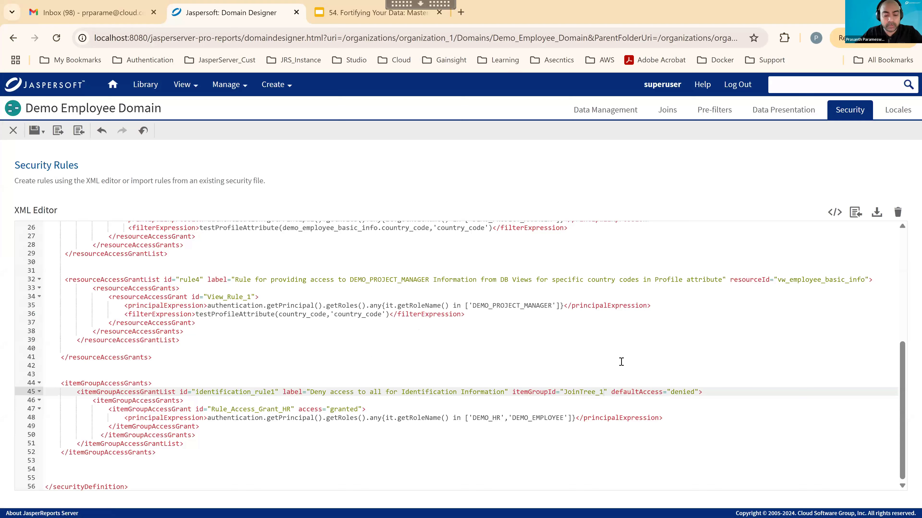
left_click(663, 366)
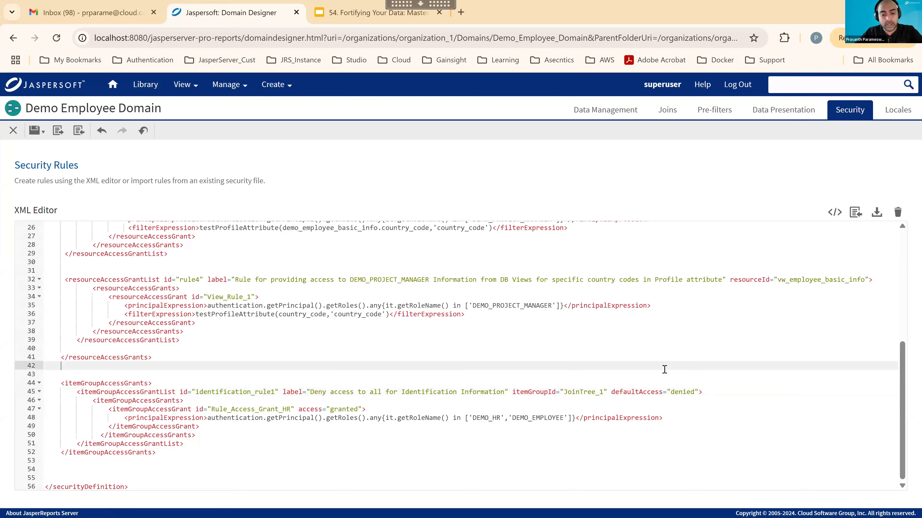
key("ctrl+z")
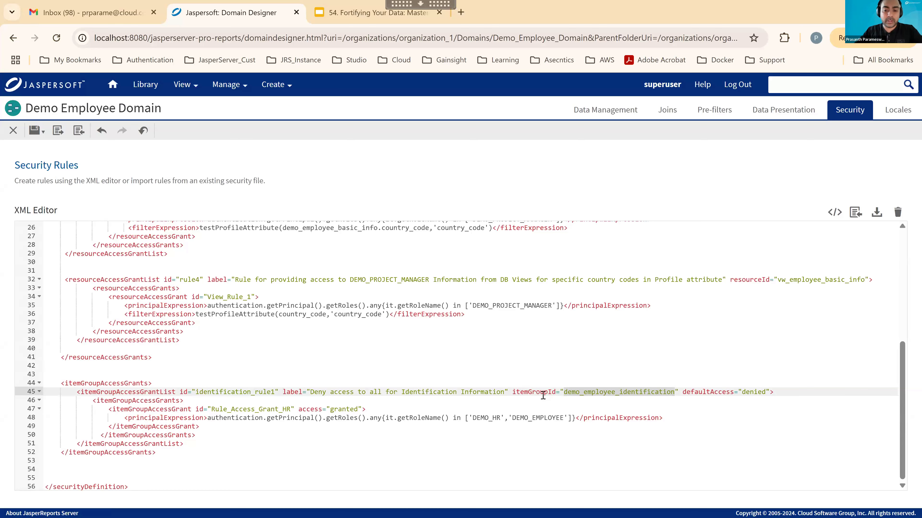
Compare the JoinTree_1 set in the data presentation with the Domain Security Cross Table slide in Google Slides.
left_click(777, 117)
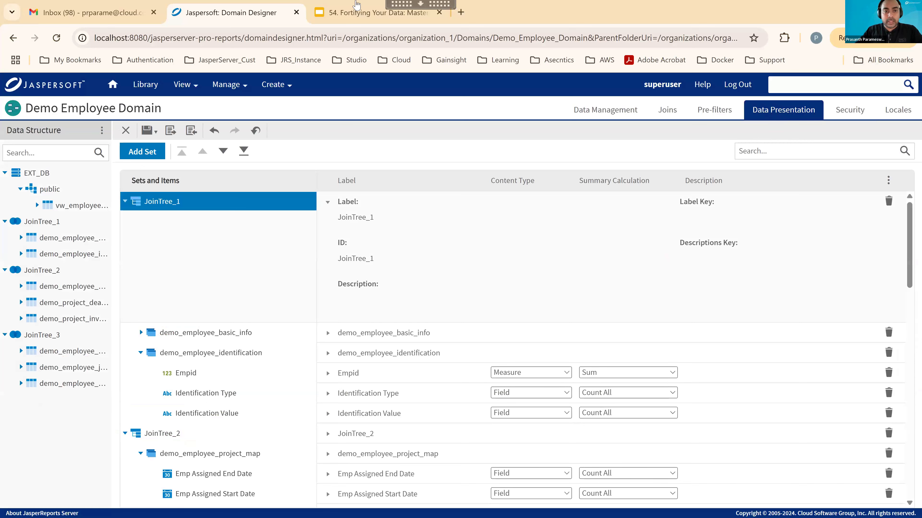
left_click(344, 14)
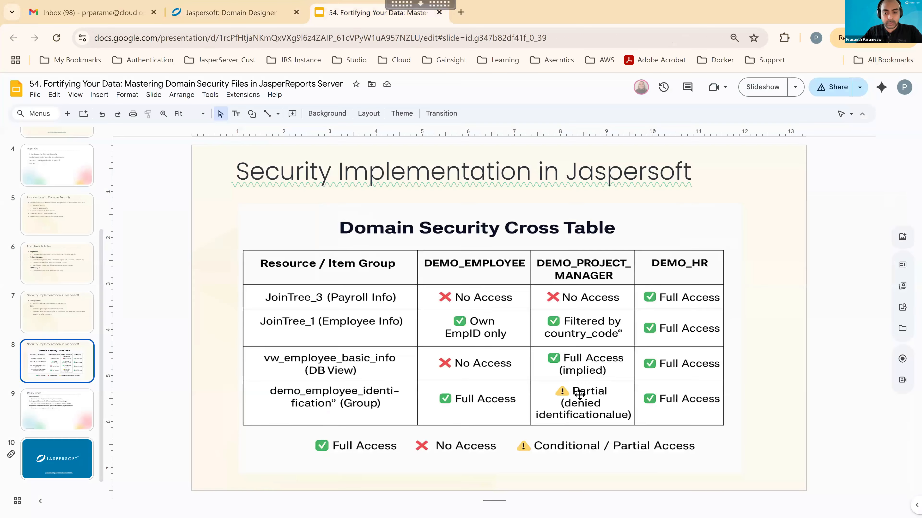
left_click(239, 18)
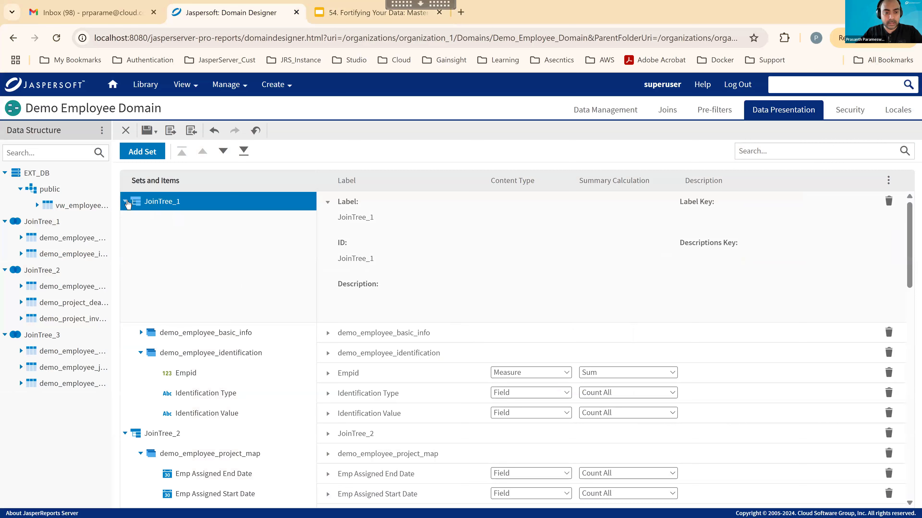
left_click(126, 202)
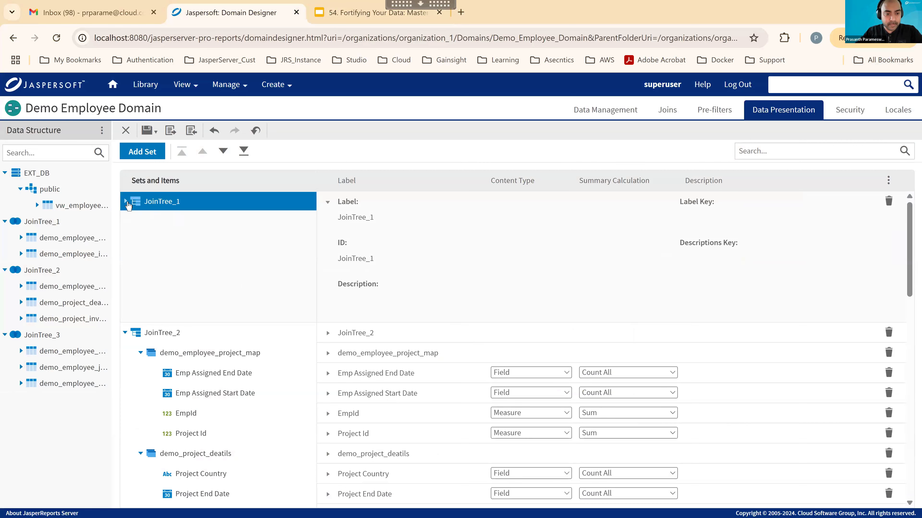
left_click(126, 202)
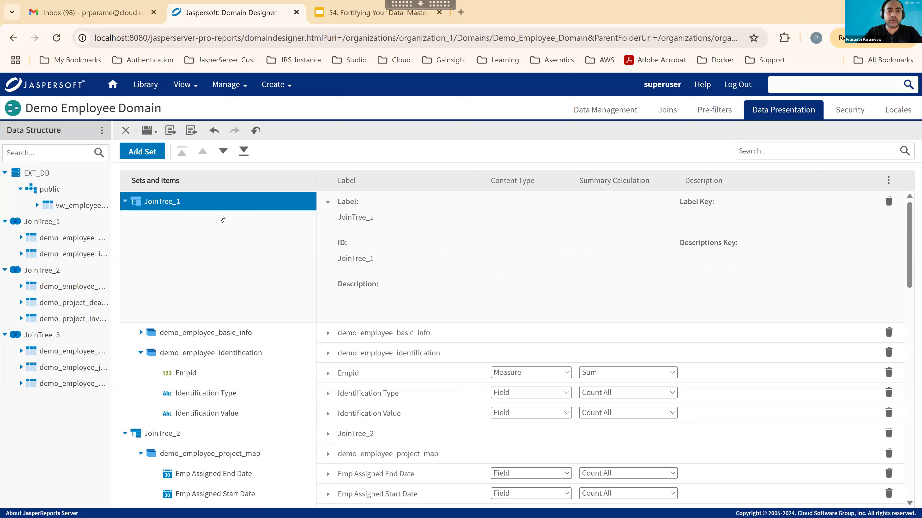
Add the Rule_Access_Grant_Project_Manager item-group grant to identification_rule1, granting DEMO_PROJECT_MANAGER access while denying the item identificationvalue.
left_click(850, 109)
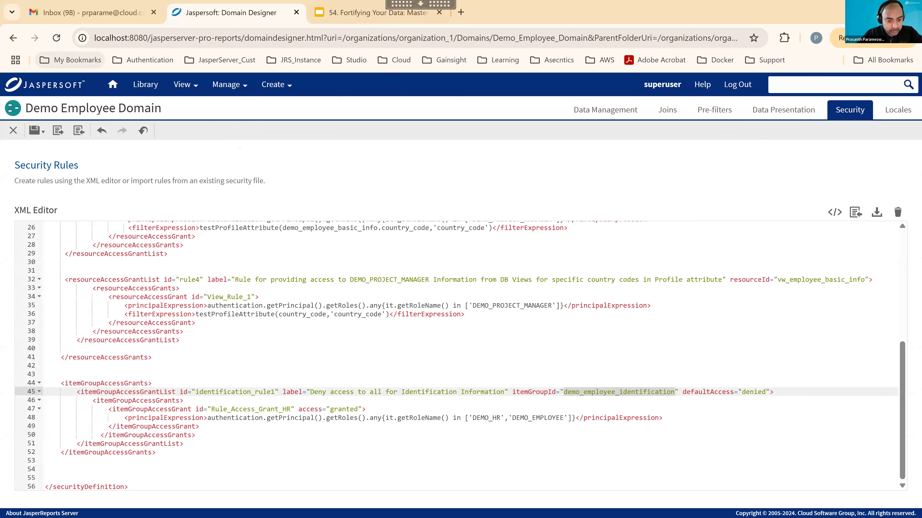
left_click(216, 427)
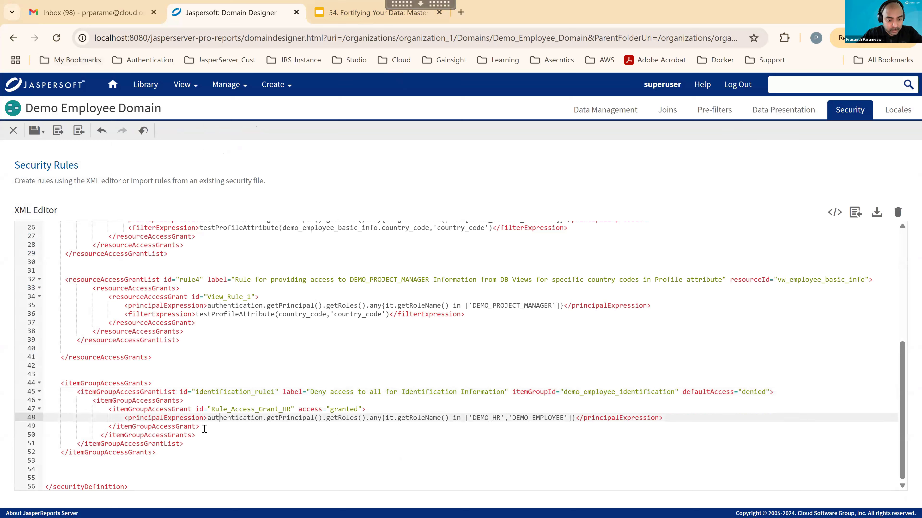
key("Return")
key("Return")
key("Return")
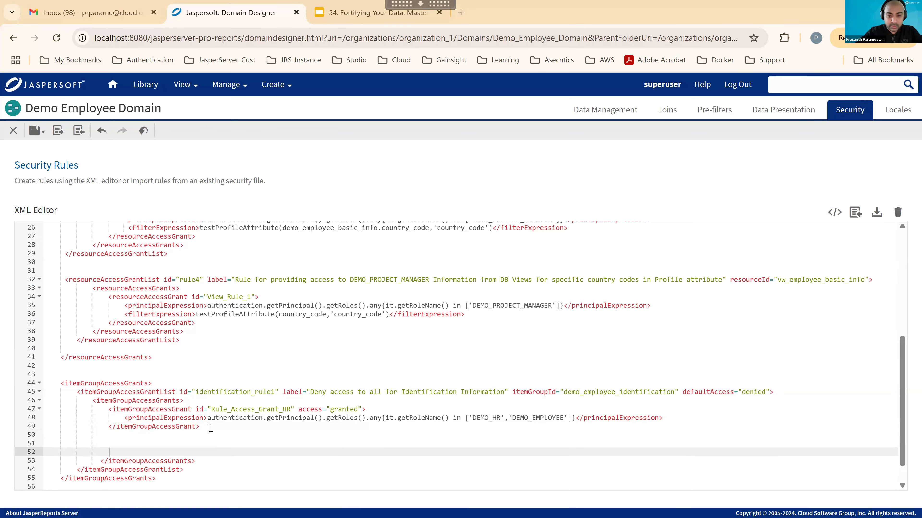
key("Up")
key("Return")
type("<itemGroupAccessGrant id=\"Rule_Access_Grant_Project_Manager\" access=\"granted\"> <principalExpression>authentication.getPrincipal().getRoles().any{it.getRoleName() in ['DEMO_PROJECT_MANAGER']}</principalExpression> <itemAccessGrantList defaultAccess=\"granted\" id=\"Rule_Access_Grant_Manager_Deny_Actual_Identifier_value\" > <itemAccessGrants> <itemAccessGrant id=\"Rule_Access_Grant_Manager_Deny_Actual_Identifier_value1\" access=\"denied\" itemId=\"identificationvalue\"></itemAccessGrant> </itemAccessGrants> </itemAccessGrantList> </itemGroupAccessGrant>")
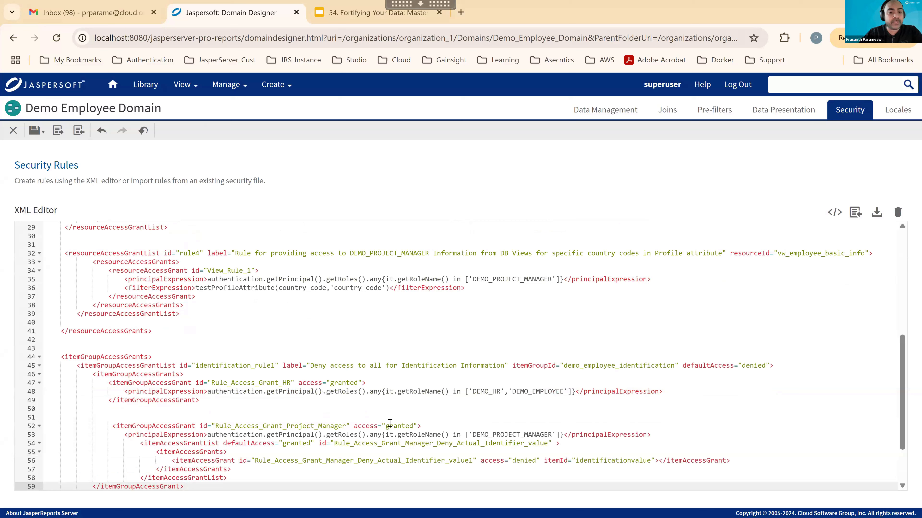
Review the DEMO_HR, DEMO_EMPLOYEE and DEMO_PROJECT_MANAGER roles in the principal expressions of identification_rule1.
double_click(486, 391)
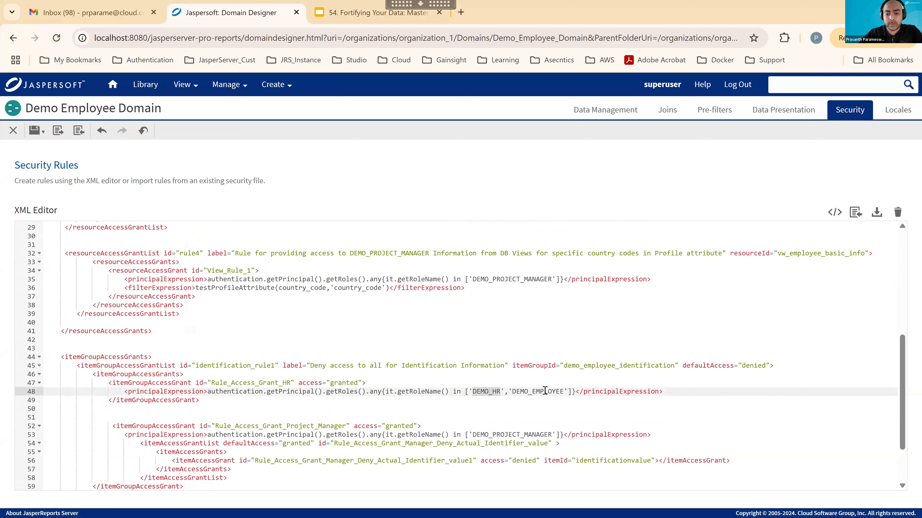
double_click(545, 391)
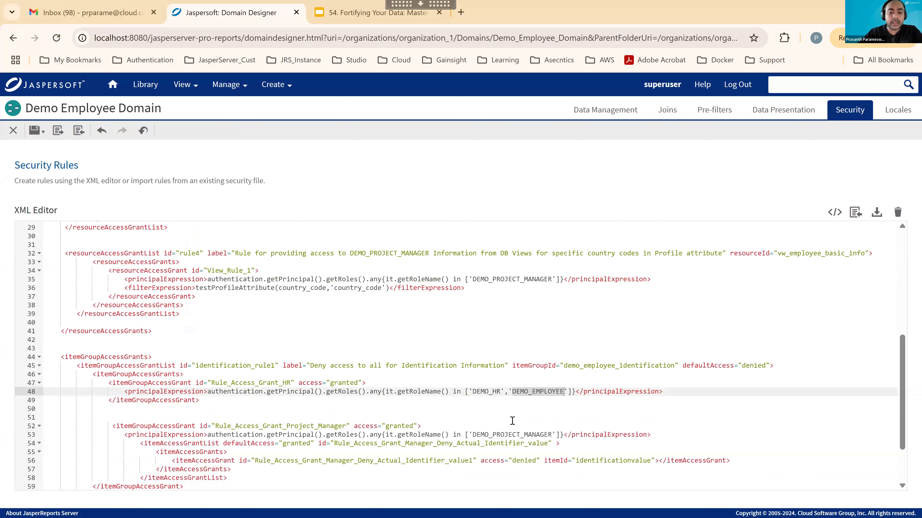
double_click(502, 434)
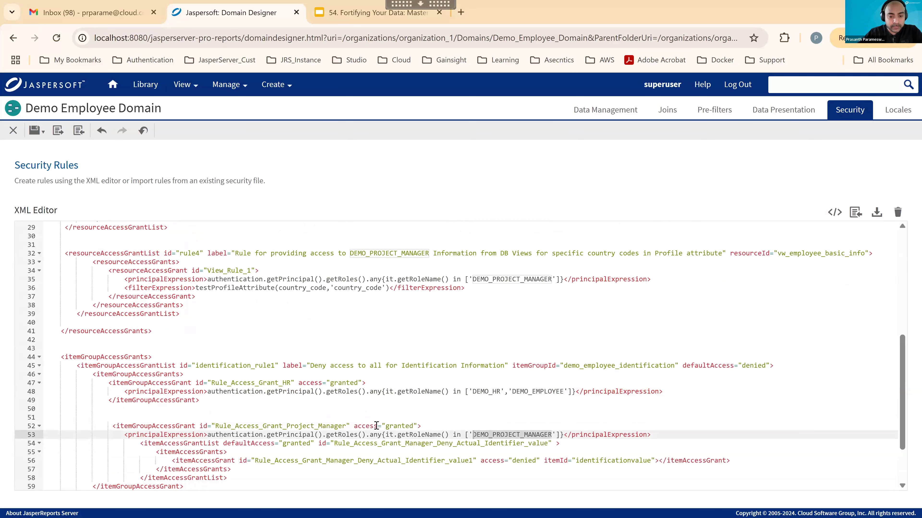
Review the granted role, denied access and itemId settings within the Rule_Access_Grant_Project_Manager block of the security XML.
scroll(386, 414, "down", 2)
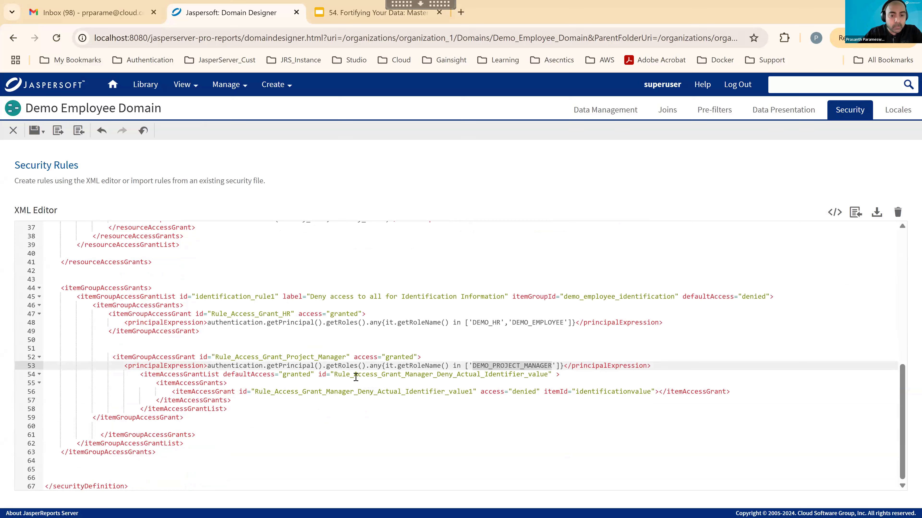
double_click(597, 393)
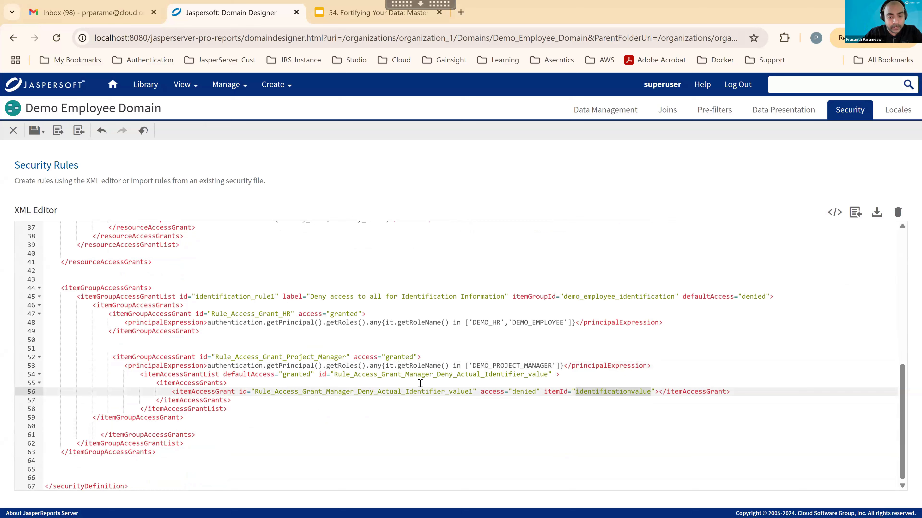
double_click(396, 358)
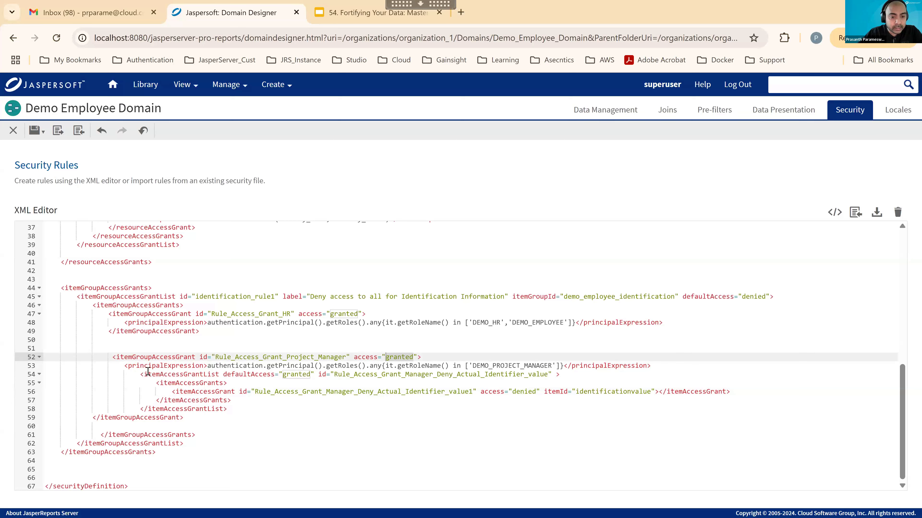
double_click(505, 366)
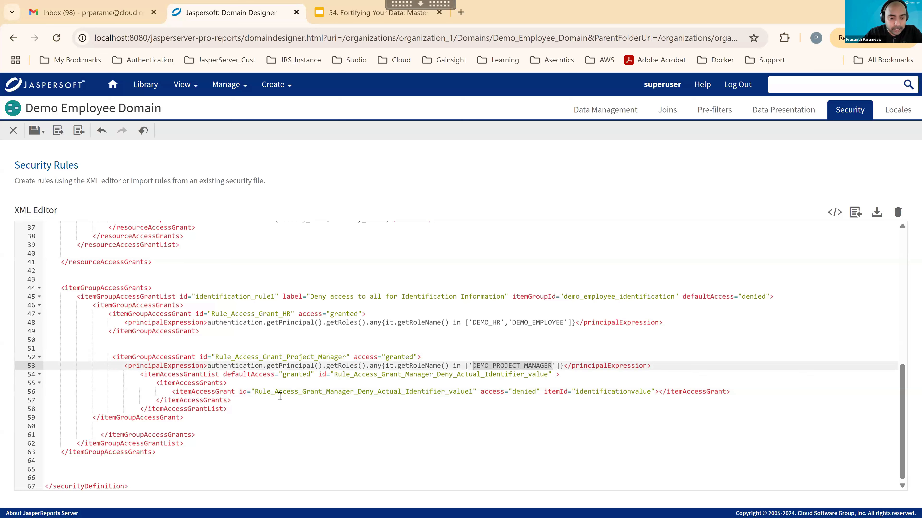
double_click(524, 391)
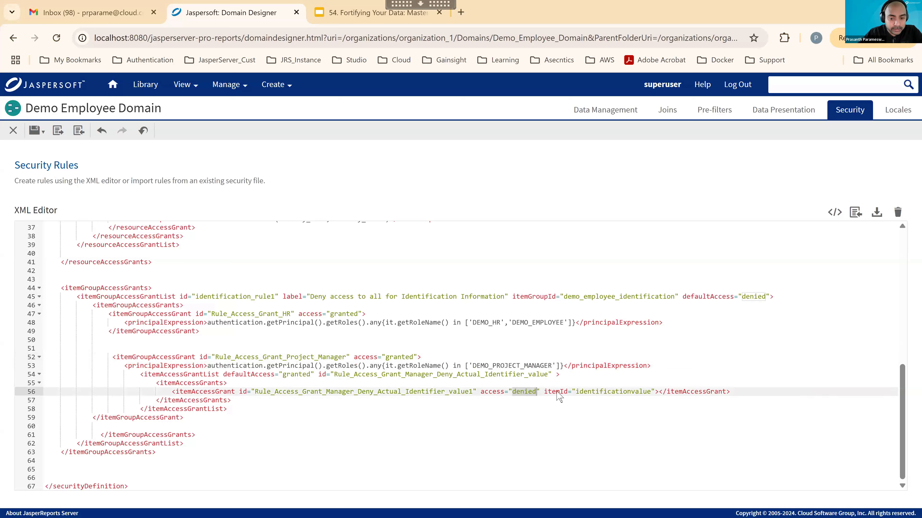
double_click(606, 391)
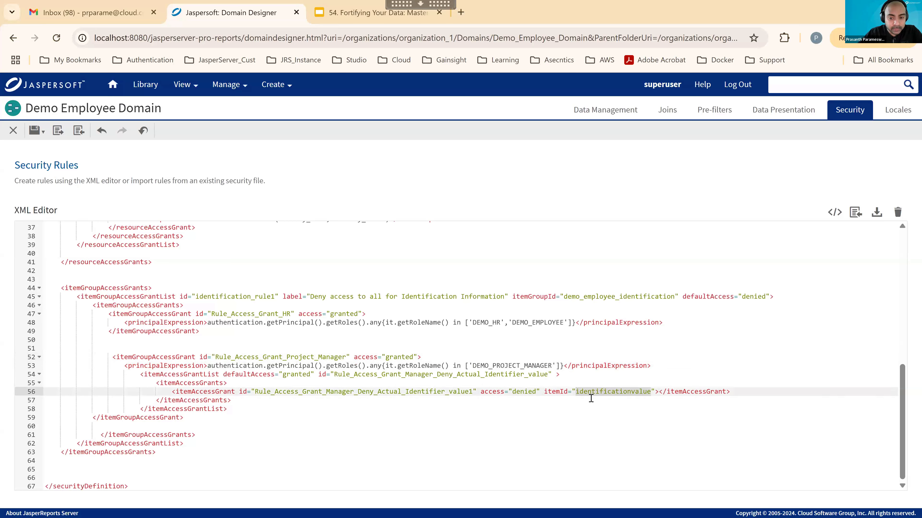
Check the ID of the Identification Value item in the data presentation against the itemId in the security rule.
left_click(784, 110)
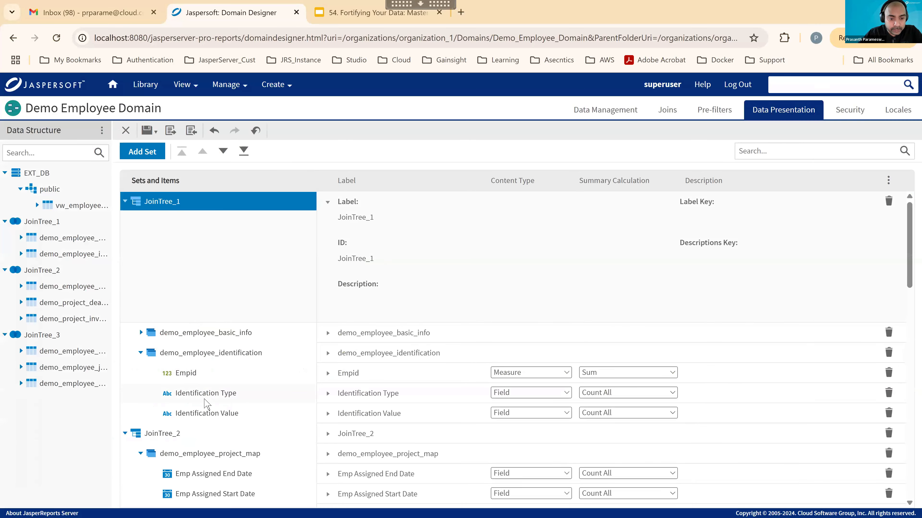
left_click(304, 414)
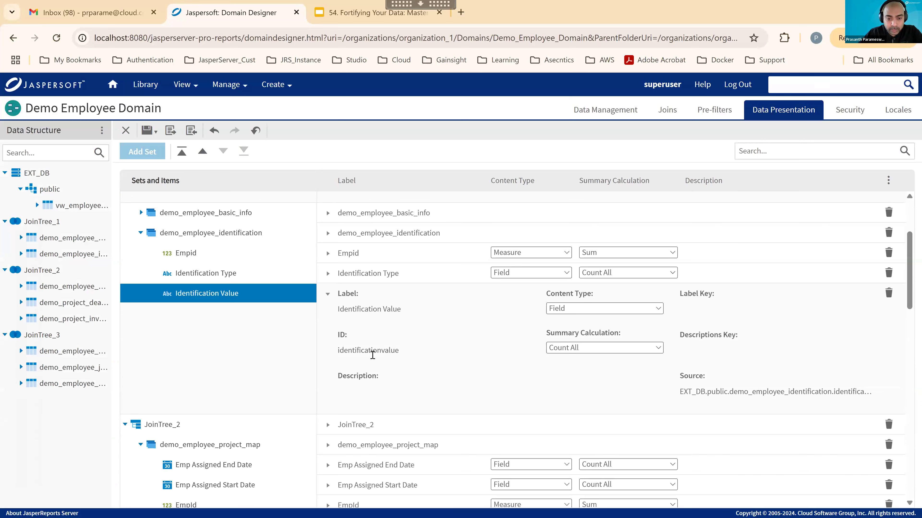
double_click(373, 355)
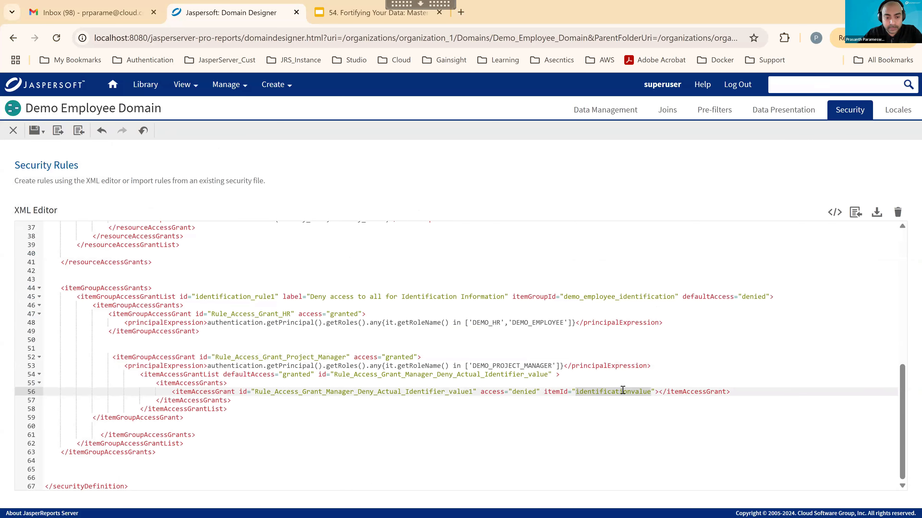
Save the Demo Employee Domain and log in as Demo_Manager1 from user management.
left_click(36, 132)
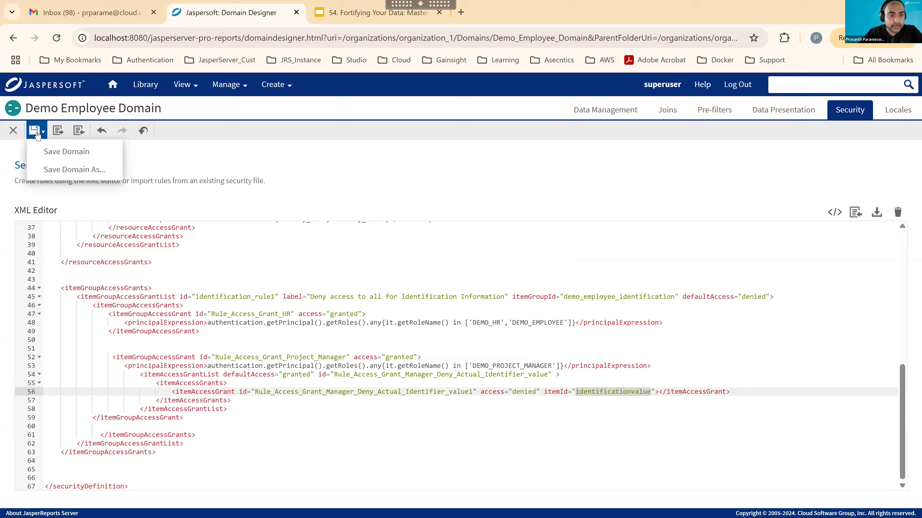
left_click(45, 150)
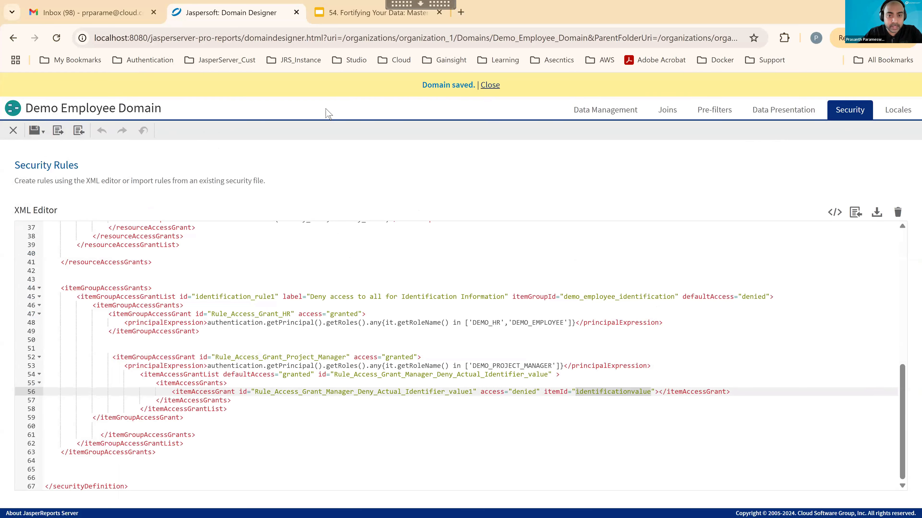
left_click(185, 87)
left_click(201, 126)
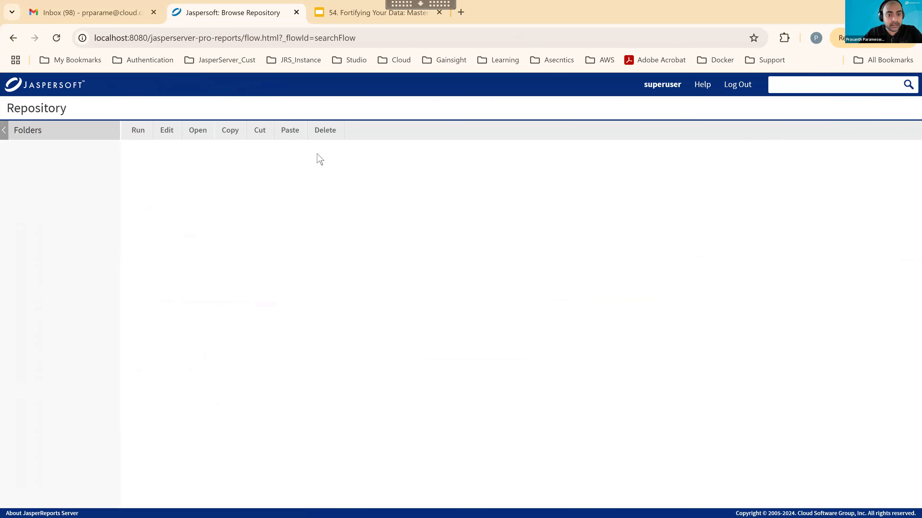
left_click(229, 84)
left_click(232, 123)
left_click(160, 268)
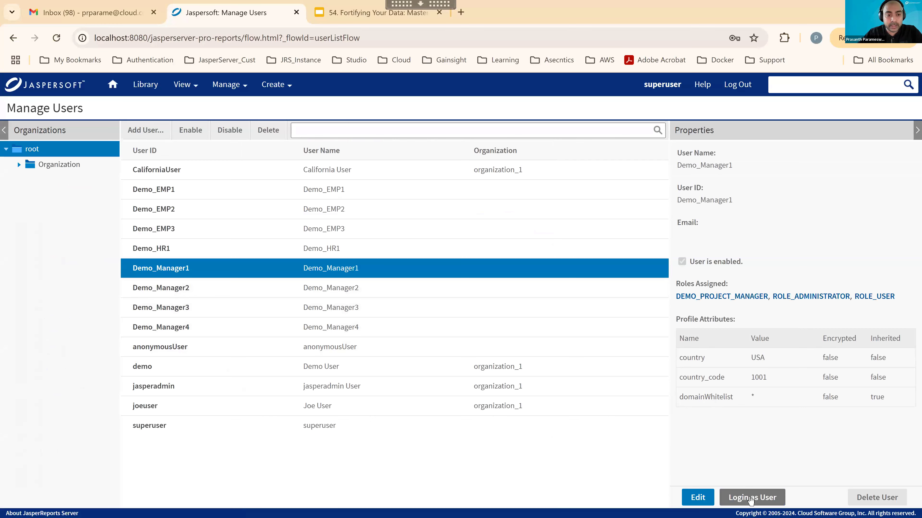
left_click(750, 498)
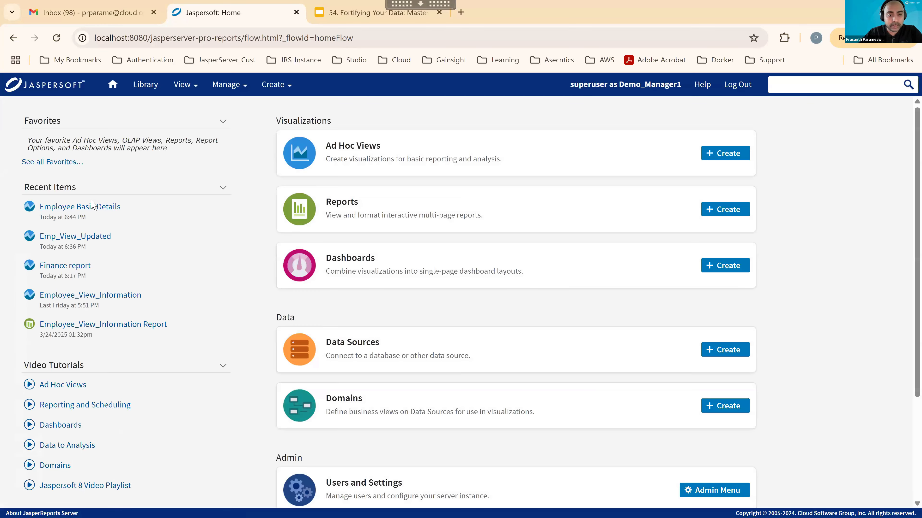
Open the Employee Basic Details view with the missing Identification Value item removed, and compare it with the Domain Security Cross Table slide.
mouse_move(78, 208)
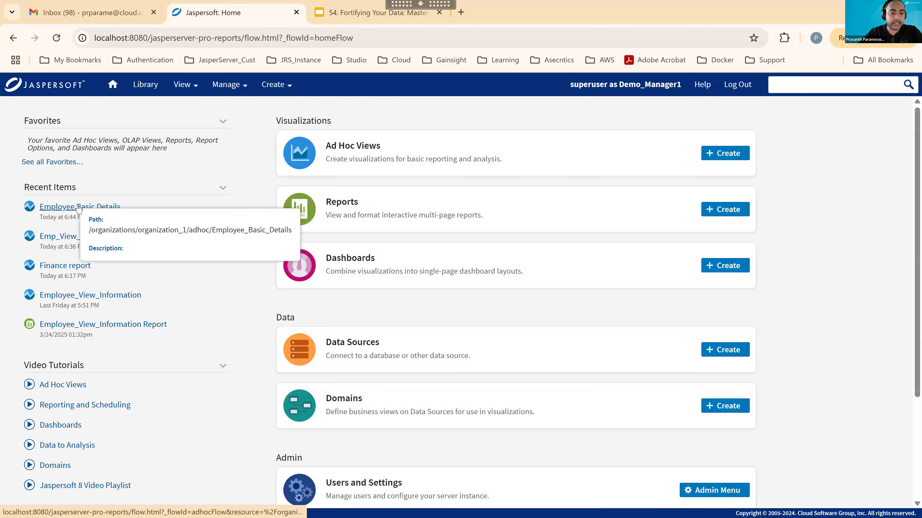
left_click(77, 208)
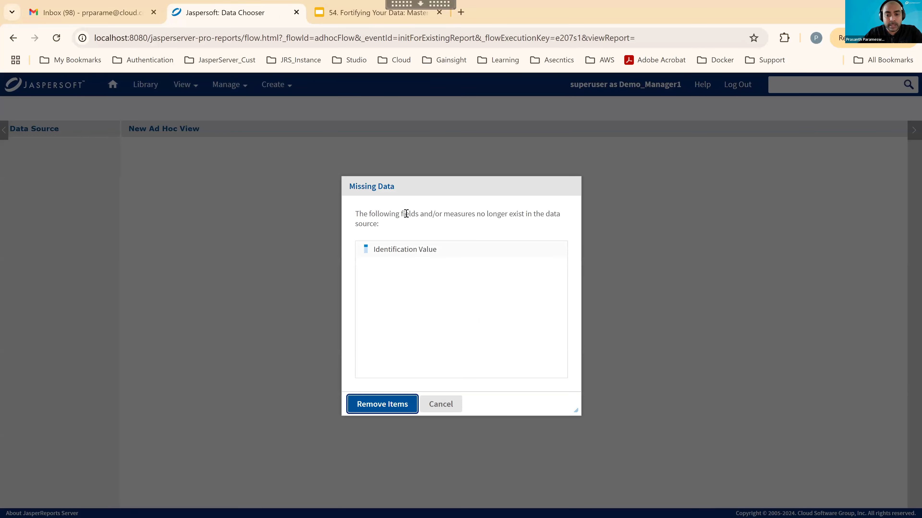
left_click_drag(368, 214, 424, 269)
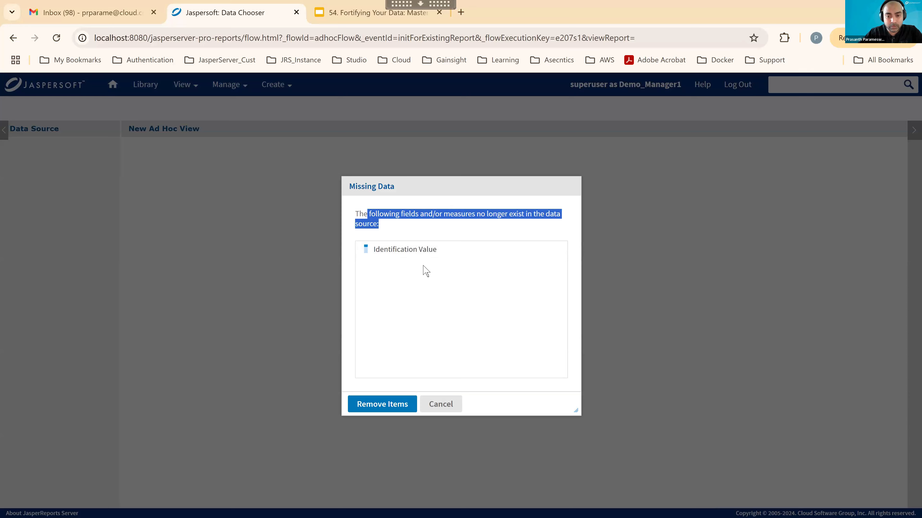
left_click(386, 407)
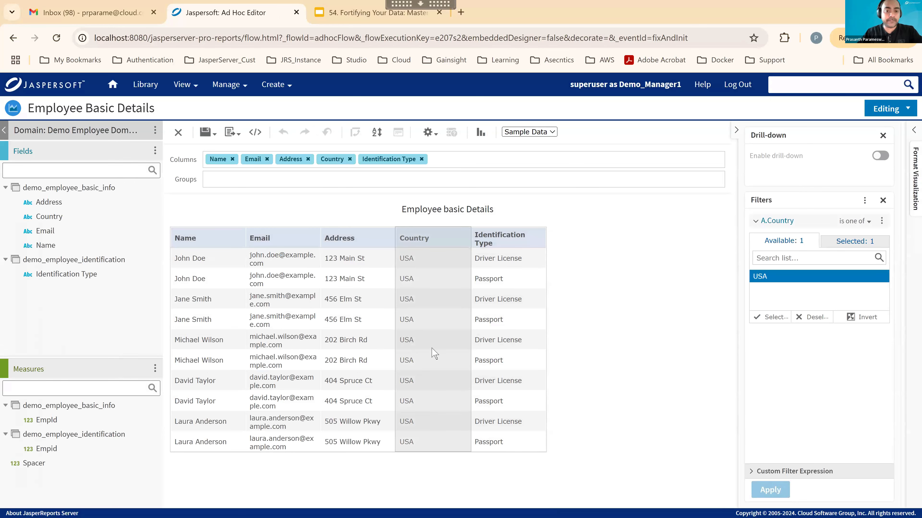
left_click(350, 14)
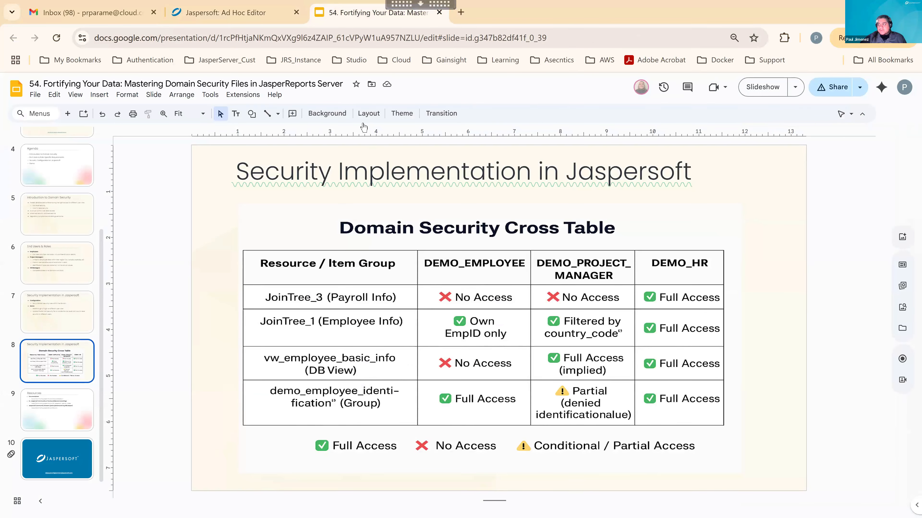
left_click(234, 14)
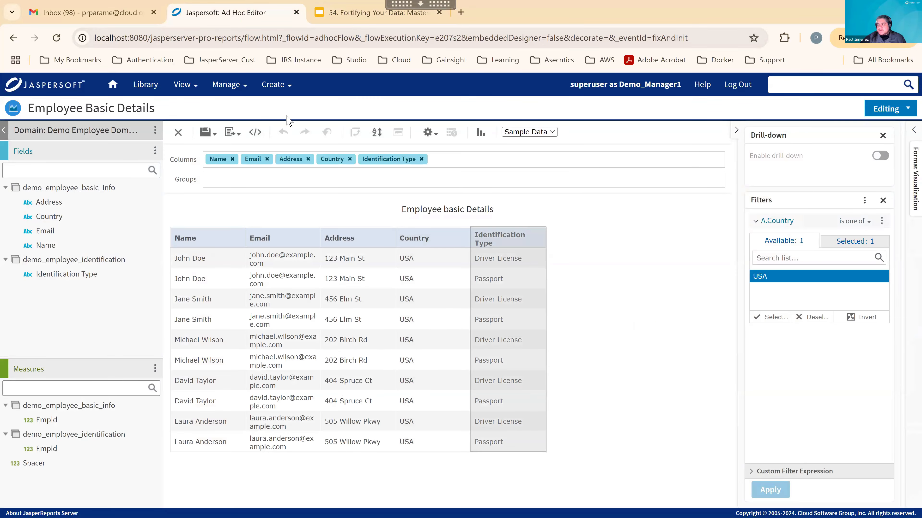
Open the Demo Employee Domain from the repository for editing and find the identificationvalue item in its security rules.
left_click(183, 85)
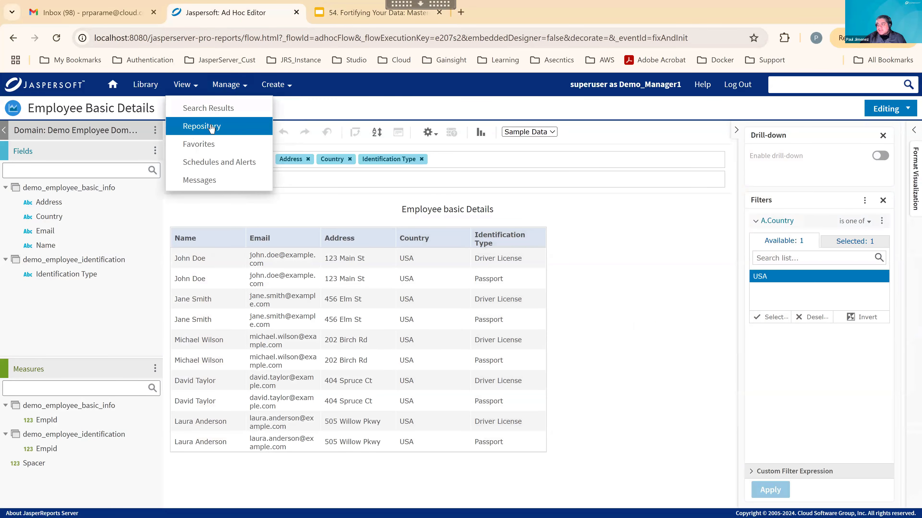
left_click(211, 128)
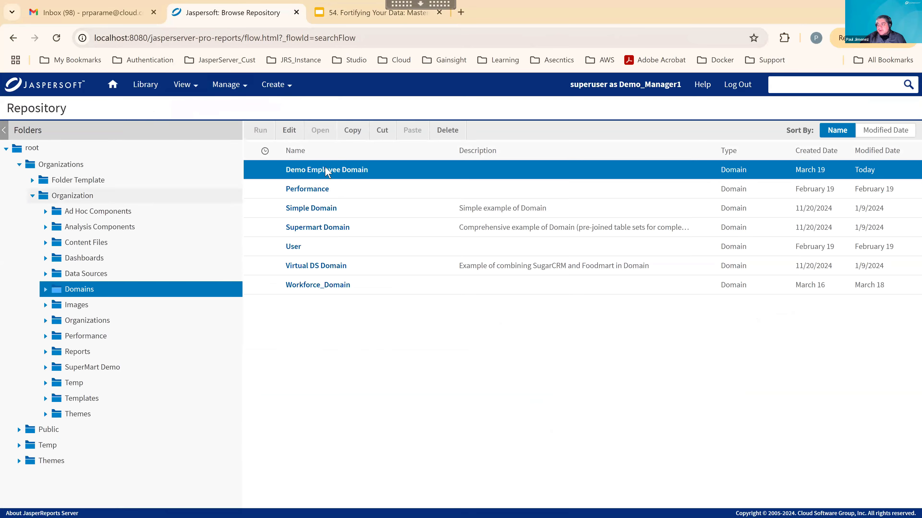
left_click(283, 133)
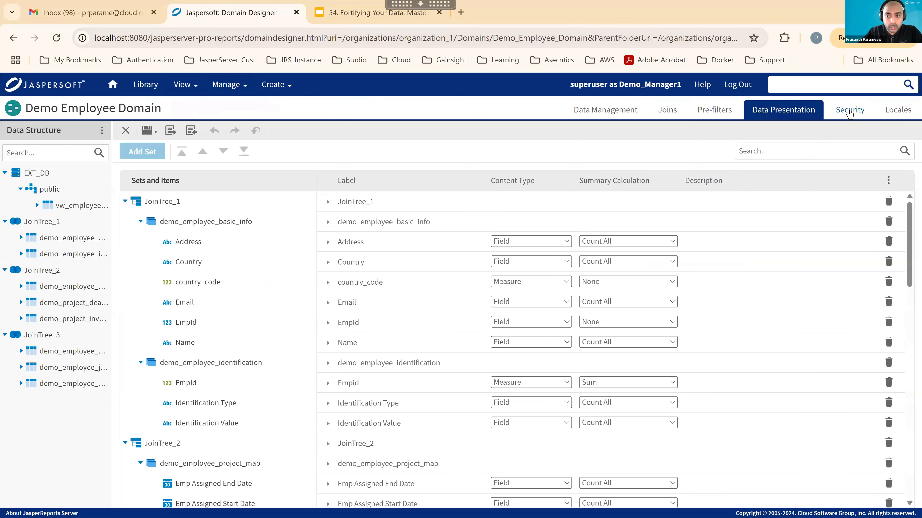
left_click(849, 110)
scroll(578, 414, "down", 9)
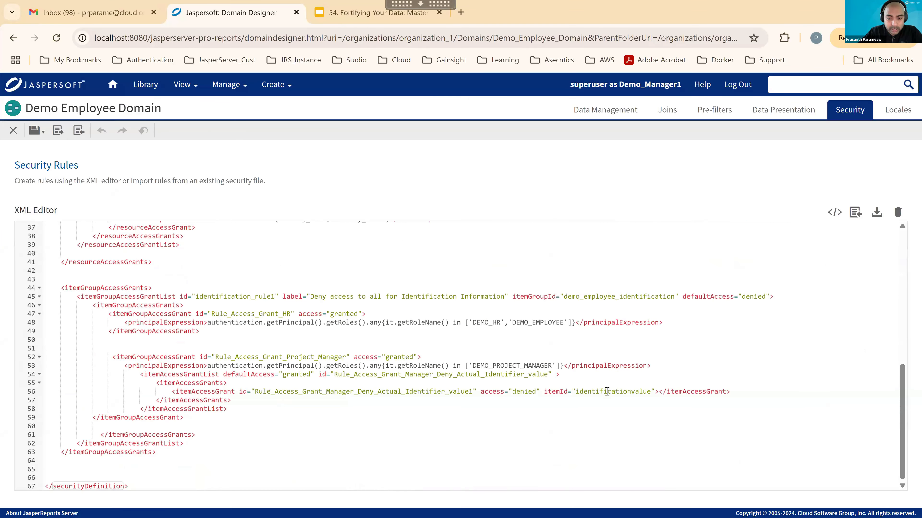
double_click(606, 393)
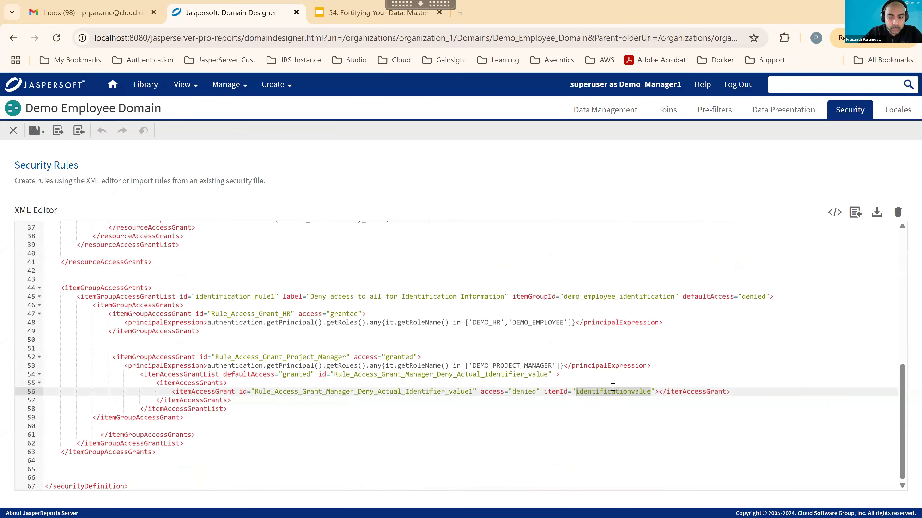
Compare the Identification Value item under demo_employee_identification in the data presentation with the domain's security rules.
left_click(782, 118)
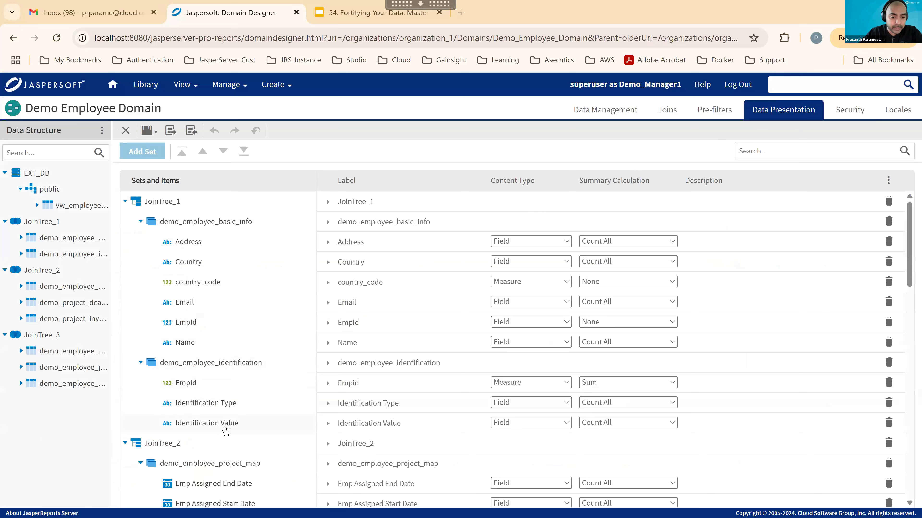
left_click(187, 428)
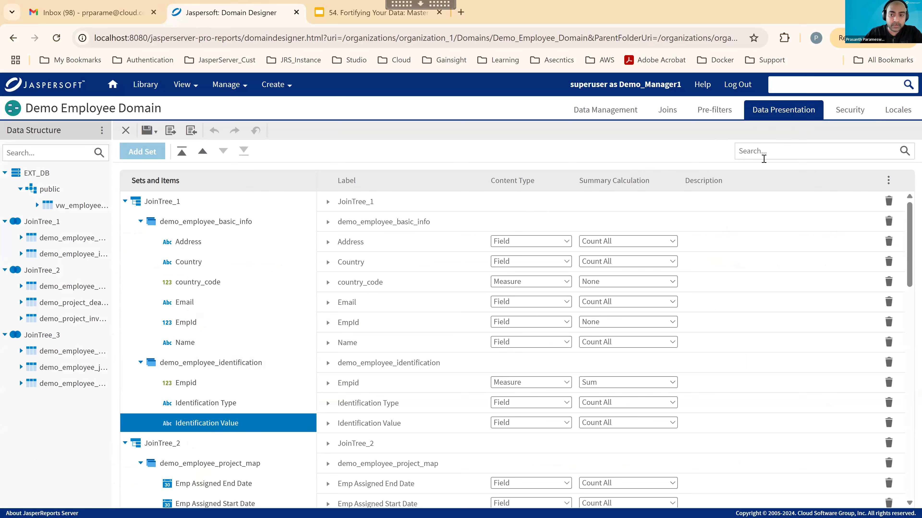
left_click(854, 111)
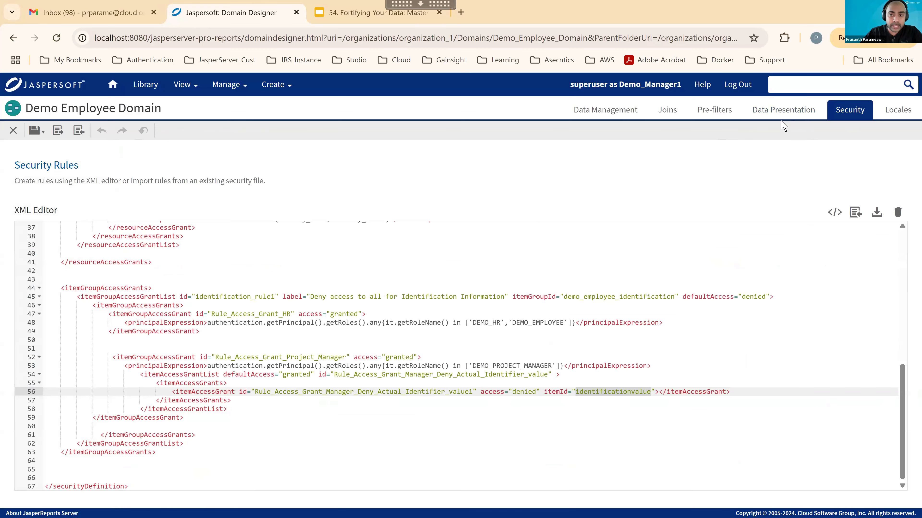
left_click(782, 111)
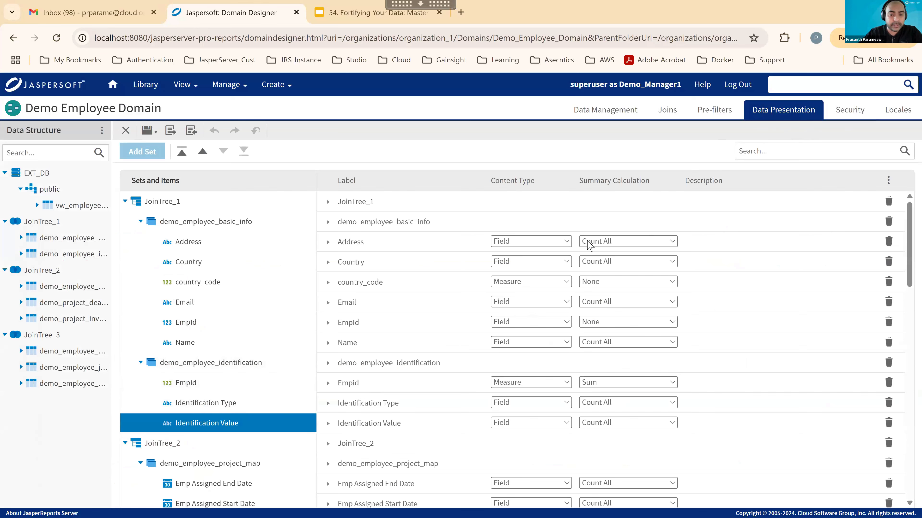
Examine the itemAccessGrant line Rule_Access_Grant_Manager_Deny_Actual_Identifier_value1 in the security XML.
left_click(841, 117)
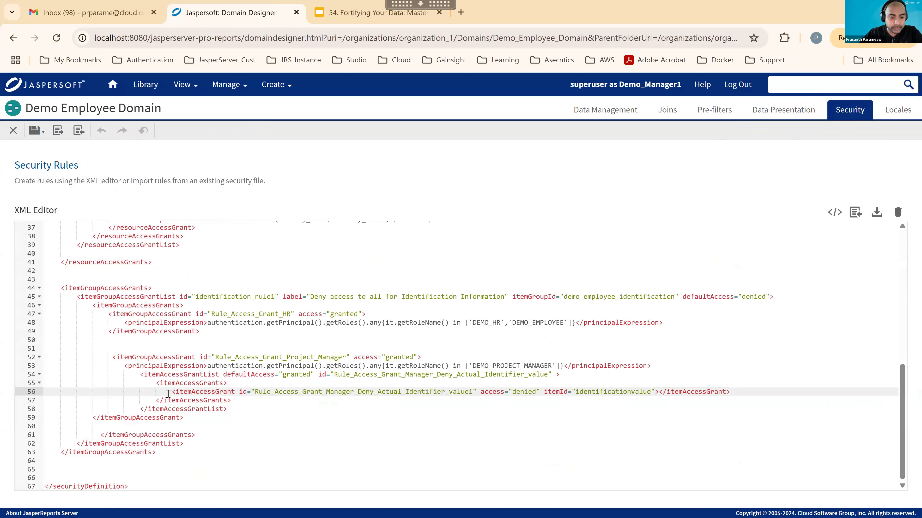
left_click(755, 393, "shift")
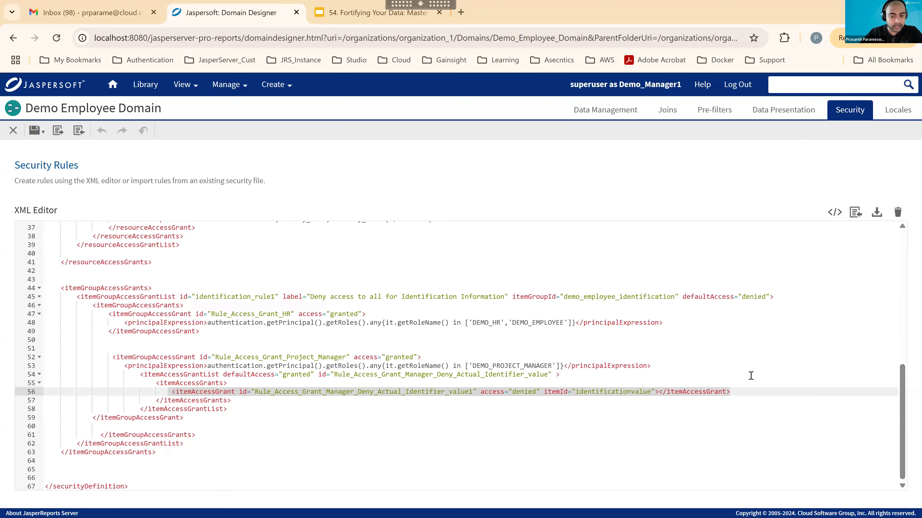
left_click(739, 391)
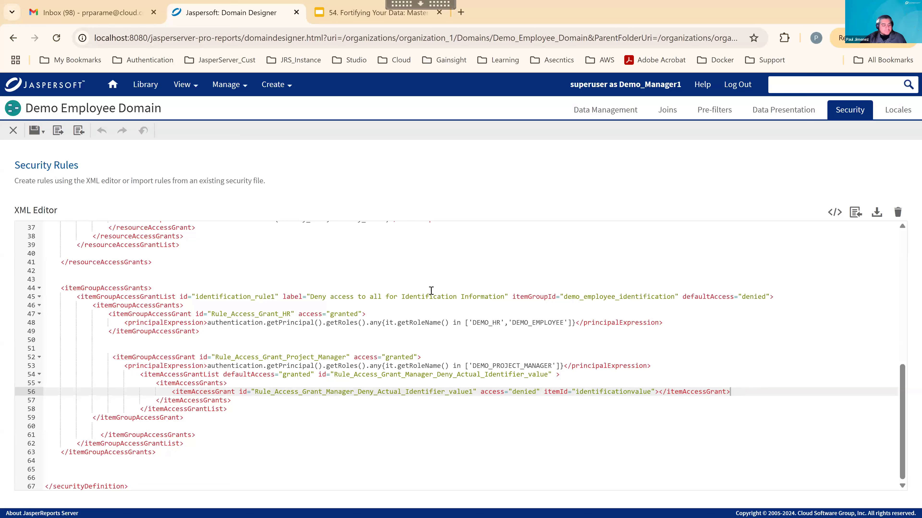
left_click(359, 12)
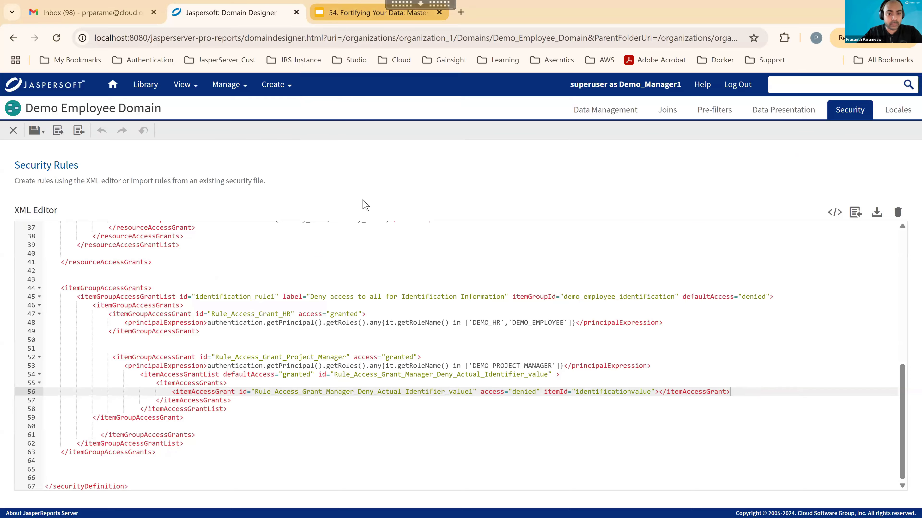